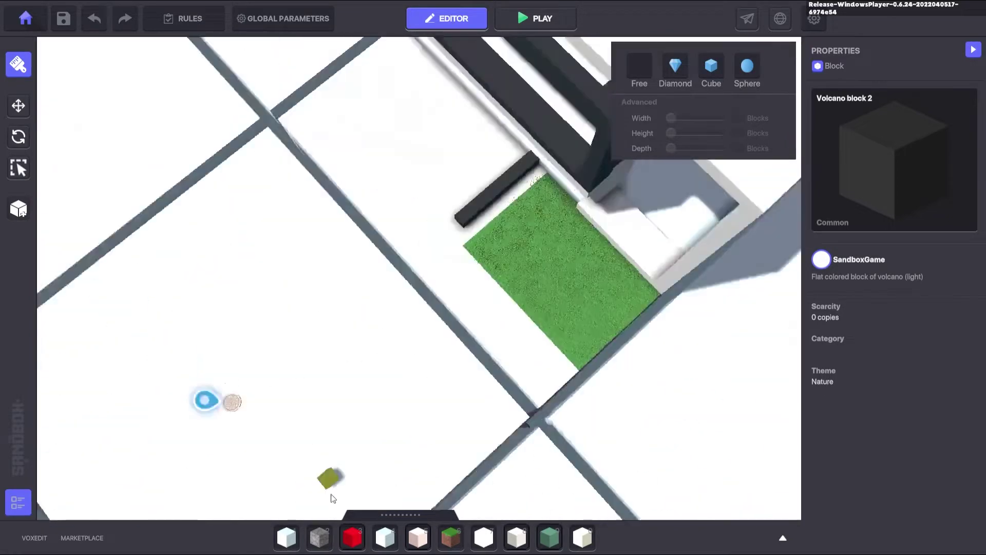
Look over the house's front in the game editor, switch to MagicaVoxel, and set the model size to 32 × 32 × 32.
{"action": "scroll", "coordinate": [478, 411], "scroll_direction": "up", "scroll_amount": 3}
{"action": "key", "text": "super"}
{"action": "left_click", "coordinate": [550, 288]}
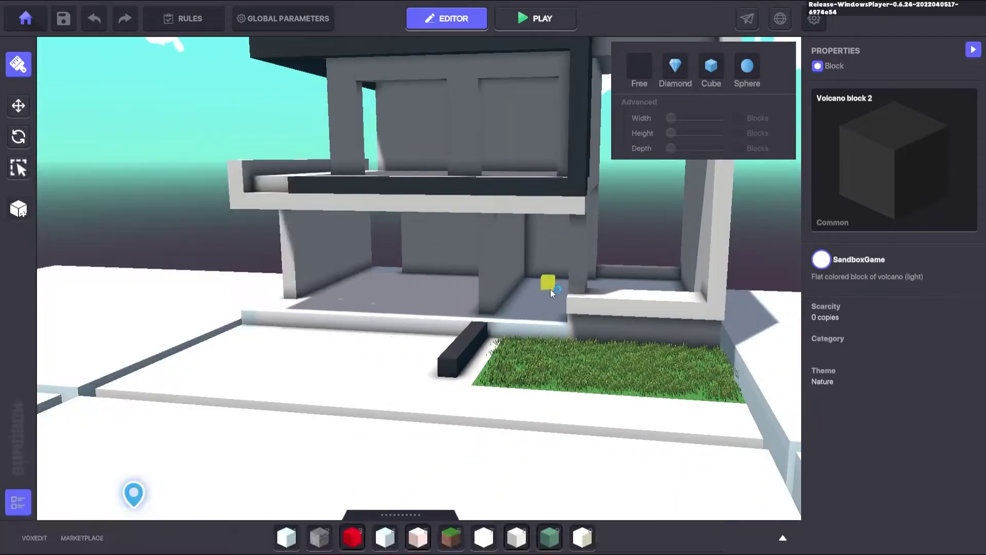
{"action": "key", "text": "super"}
{"action": "left_click", "coordinate": [320, 543]}
{"action": "left_click_drag", "start_coordinate": [768, 42], "coordinate": [530, 57]}
{"action": "type", "text": "32 32 32"}
{"action": "key", "text": "Return"}
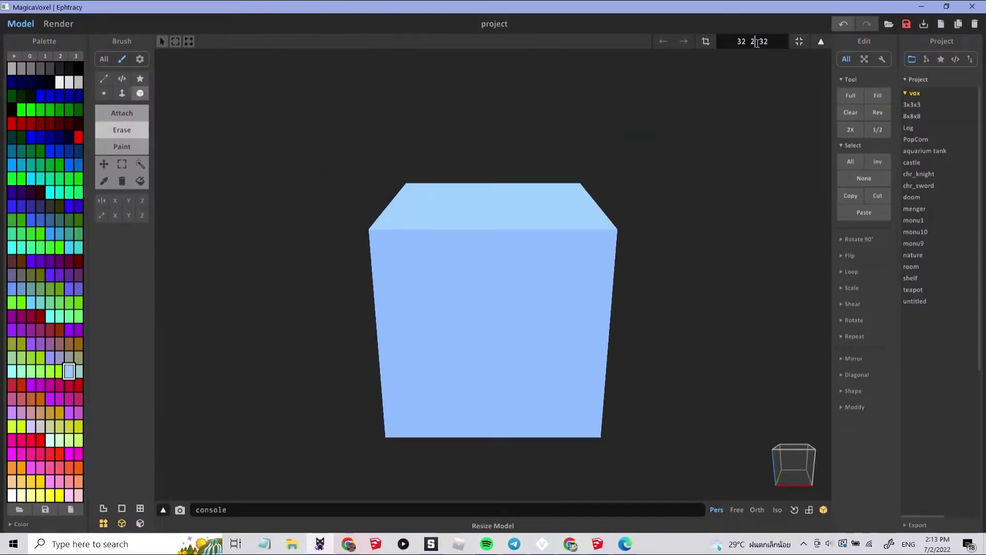
Set the model's Y size to 256 voxels.
{"action": "type", "text": "56"}
{"action": "key", "text": "Return"}
{"action": "scroll", "coordinate": [535, 226], "scroll_direction": "down", "scroll_amount": 8}
{"action": "mouse_move", "coordinate": [545, 226]}
{"action": "right_mouse_down"}
{"action": "mouse_move", "coordinate": [519, 232]}
{"action": "mouse_move", "coordinate": [542, 235]}
{"action": "right_mouse_up"}
Switch to the game editor, lay a Volcano block 2 row along the house base's front edge, and return to MagicaVoxel.
{"action": "left_click", "coordinate": [542, 543]}
{"action": "right_click_drag", "start_coordinate": [452, 507], "coordinate": [281, 198]}
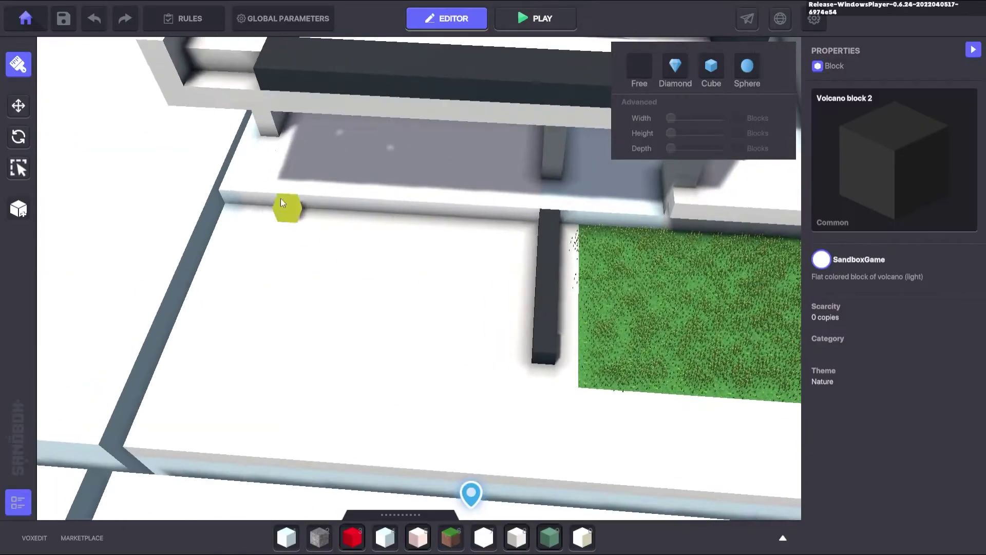
{"action": "right_click_drag", "start_coordinate": [407, 219], "coordinate": [452, 226]}
{"action": "key", "text": "super"}
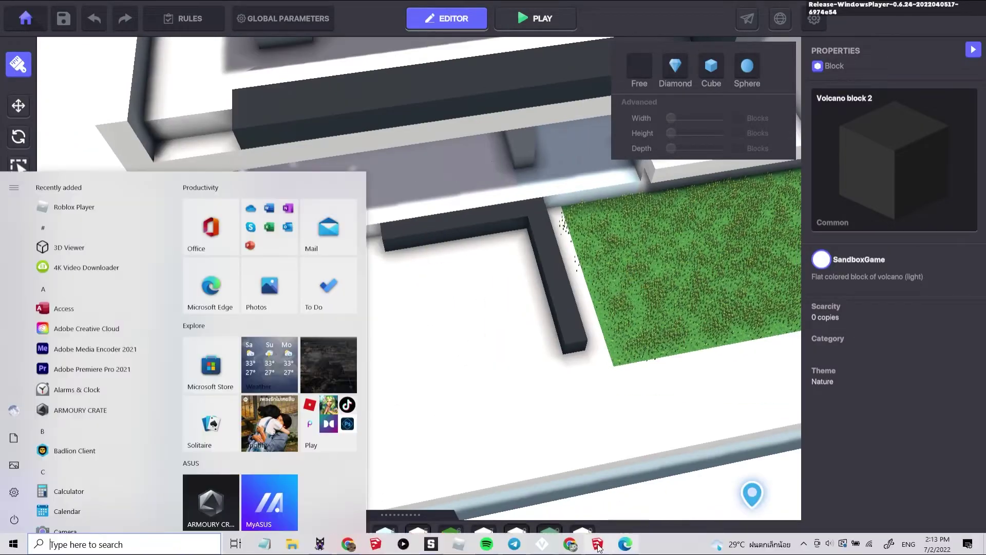
{"action": "left_click", "coordinate": [320, 544]}
Try setting the model's Z size to 256 voxels and undo the resize.
{"action": "double_click", "coordinate": [767, 44]}
{"action": "type", "text": "256"}
{"action": "key", "text": "Return"}
{"action": "key", "text": "ctrl+z"}
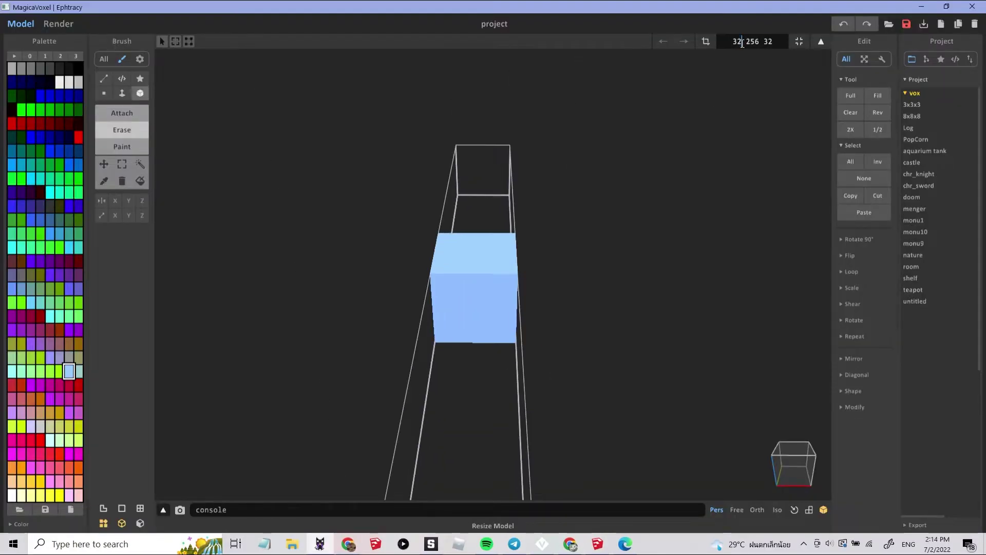
Set the model's X size to 256 voxels and clear the existing cube.
{"action": "double_click", "coordinate": [740, 43]}
{"action": "type", "text": "256"}
{"action": "key", "text": "Return"}
{"action": "right_click_drag", "start_coordinate": [524, 180], "coordinate": [658, 140]}
Draw a diagonal profile with the line brush and extrude it with the Face brush into a solid white stepped ramp.
{"action": "left_click", "coordinate": [104, 92]}
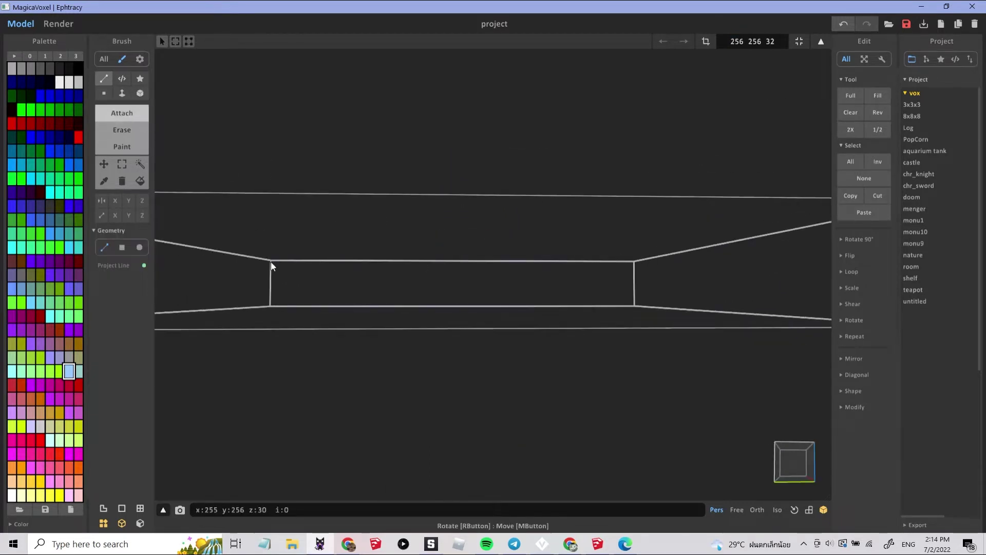
{"action": "mouse_move", "coordinate": [642, 306]}
{"action": "right_mouse_down"}
{"action": "mouse_move", "coordinate": [337, 429]}
{"action": "mouse_move", "coordinate": [619, 356]}
{"action": "mouse_move", "coordinate": [538, 236]}
{"action": "mouse_move", "coordinate": [528, 260]}
{"action": "right_mouse_up"}
{"action": "key", "text": "f"}
{"action": "left_click_drag", "start_coordinate": [534, 244], "coordinate": [391, 318]}
{"action": "scroll", "coordinate": [390, 319], "scroll_direction": "down", "scroll_amount": 5}
{"action": "mouse_move", "coordinate": [391, 319]}
{"action": "right_mouse_down"}
{"action": "mouse_move", "coordinate": [341, 365]}
{"action": "mouse_move", "coordinate": [596, 298]}
{"action": "mouse_move", "coordinate": [609, 245]}
{"action": "mouse_move", "coordinate": [556, 263]}
{"action": "mouse_move", "coordinate": [390, 359]}
{"action": "mouse_move", "coordinate": [514, 297]}
{"action": "mouse_move", "coordinate": [508, 310]}
{"action": "right_mouse_up"}
{"action": "scroll", "coordinate": [596, 298], "scroll_direction": "up", "scroll_amount": 8}
{"action": "scroll", "coordinate": [610, 245], "scroll_direction": "down", "scroll_amount": 5}
{"action": "scroll", "coordinate": [555, 263], "scroll_direction": "down", "scroll_amount": 5}
{"action": "scroll", "coordinate": [382, 255], "scroll_direction": "up", "scroll_amount": 2}
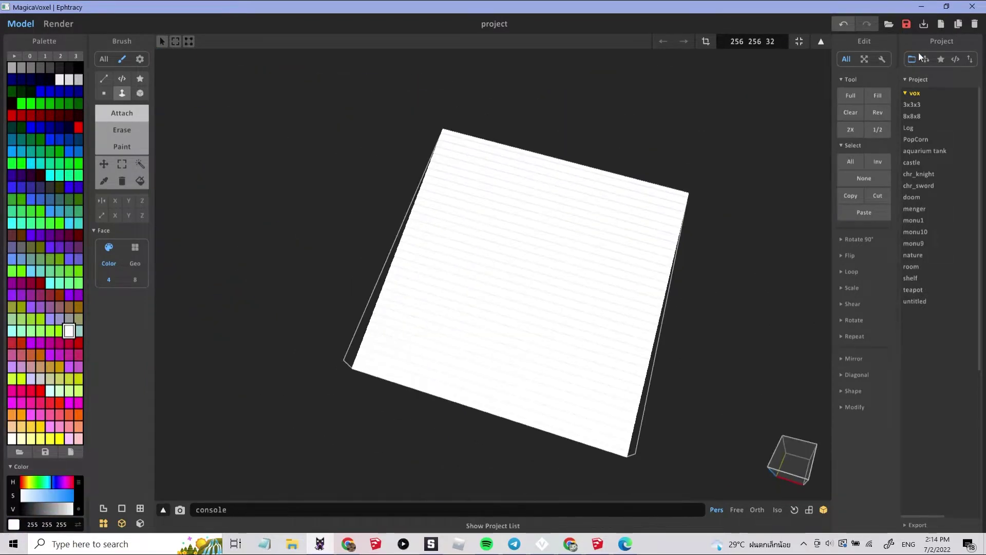
Save the ramp model as Ramp in the BuildPark folder on the C: drive.
{"action": "key", "text": "ctrl+s"}
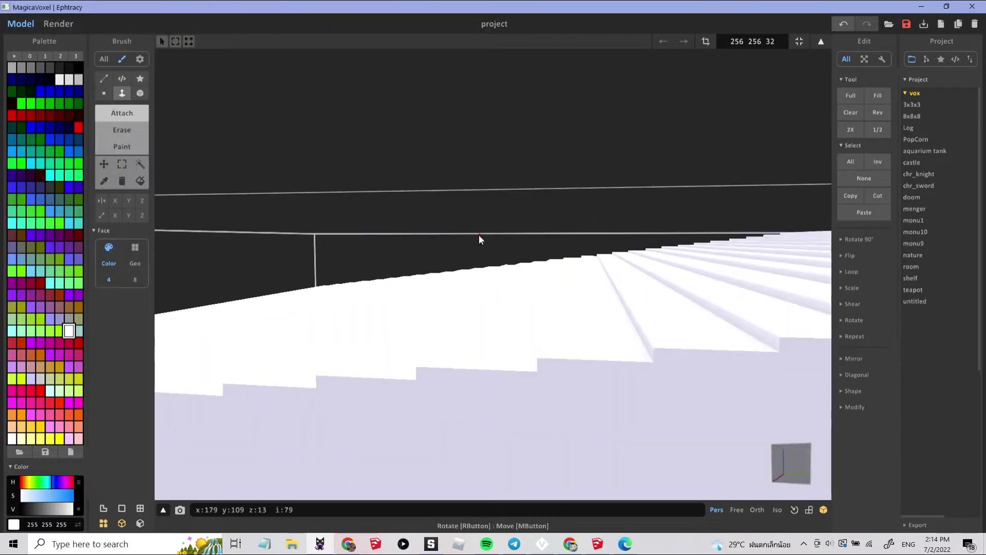
{"action": "scroll", "coordinate": [479, 235], "scroll_direction": "down", "scroll_amount": 5}
{"action": "right_click_drag", "start_coordinate": [479, 235], "coordinate": [385, 360]}
{"action": "scroll", "coordinate": [310, 253], "scroll_direction": "up", "scroll_amount": 5}
{"action": "scroll", "coordinate": [491, 231], "scroll_direction": "up", "scroll_amount": 3}
{"action": "scroll", "coordinate": [421, 385], "scroll_direction": "down", "scroll_amount": 5}
{"action": "left_click", "coordinate": [924, 24]}
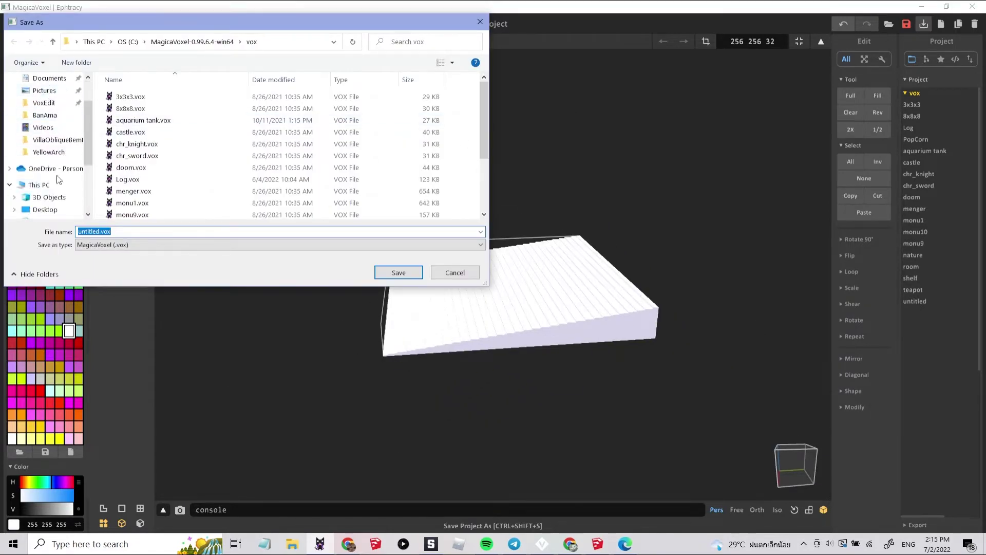
{"action": "left_click", "coordinate": [47, 209]}
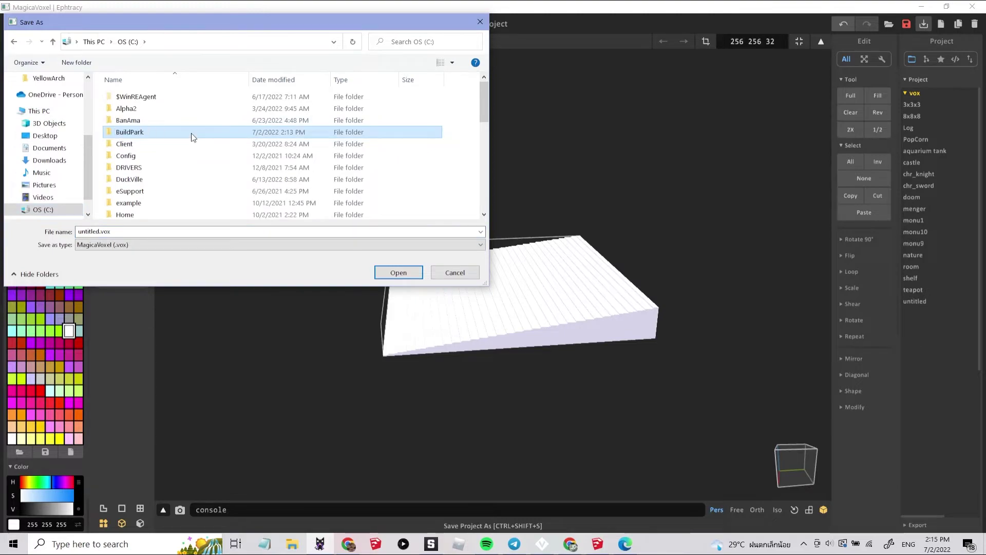
{"action": "double_click", "coordinate": [193, 134]}
{"action": "type", "text": "Ramp"}
{"action": "key", "text": "Return"}
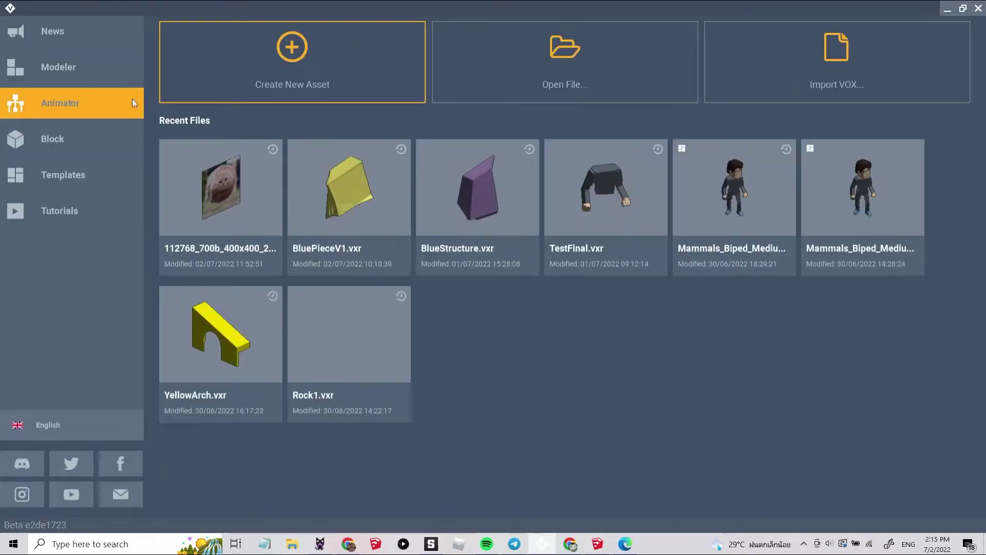
Switch to VoxEdit and import the saved Ramp VOX file into the Modeler.
{"action": "left_click", "coordinate": [552, 69]}
{"action": "left_click", "coordinate": [748, 102]}
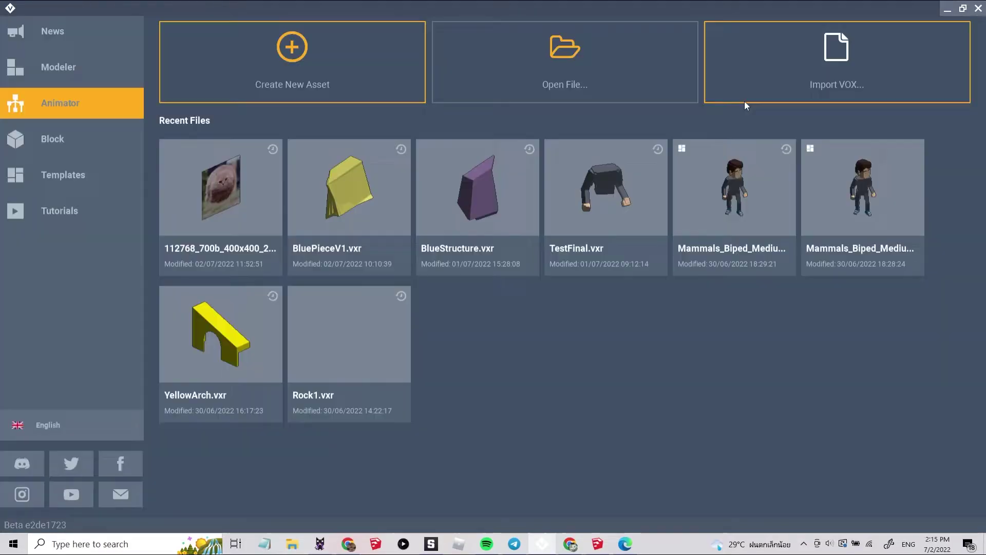
{"action": "left_click", "coordinate": [867, 65]}
{"action": "left_click", "coordinate": [419, 162]}
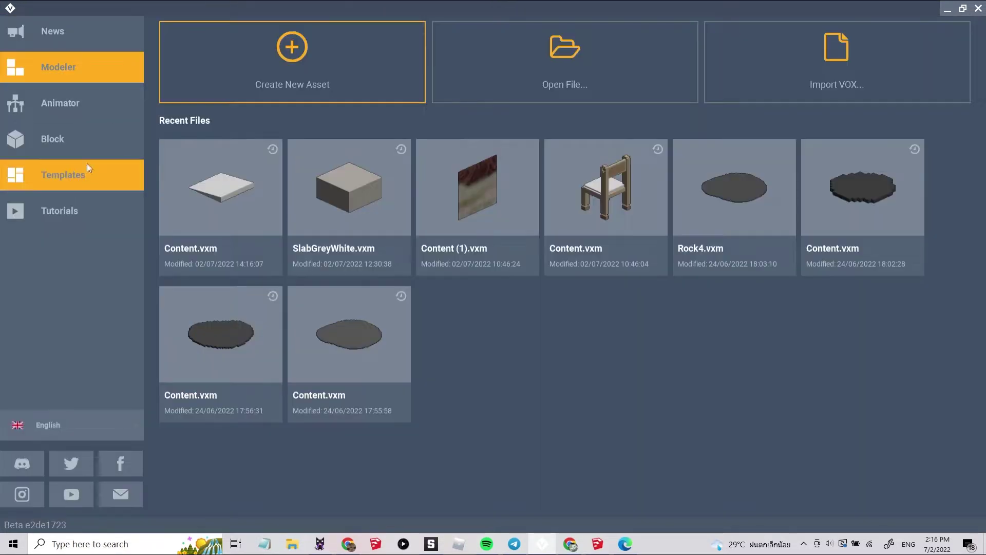
Create an Animator asset named Slope and attach the ramp's Content model to its node.
{"action": "left_click", "coordinate": [67, 98]}
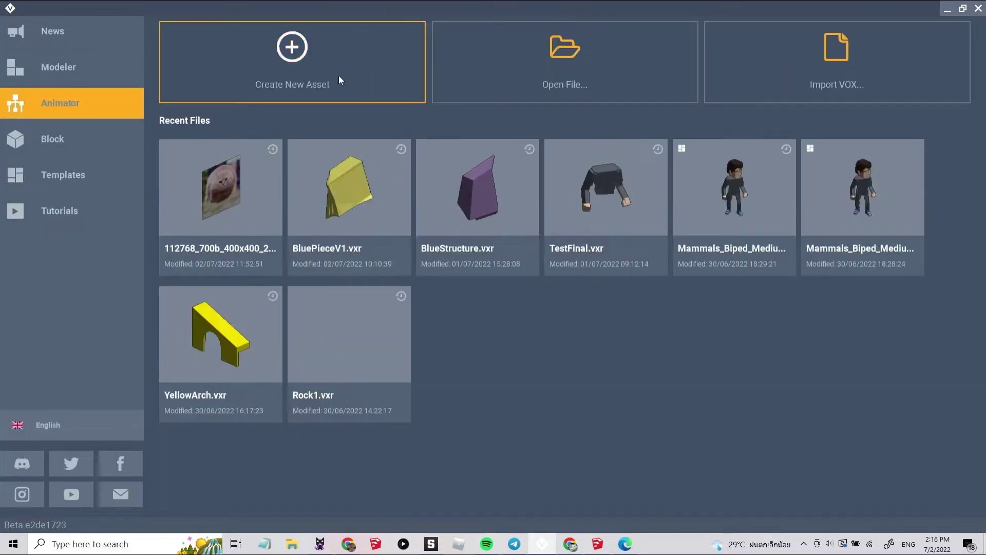
{"action": "left_click", "coordinate": [552, 69]}
{"action": "left_click", "coordinate": [458, 187]}
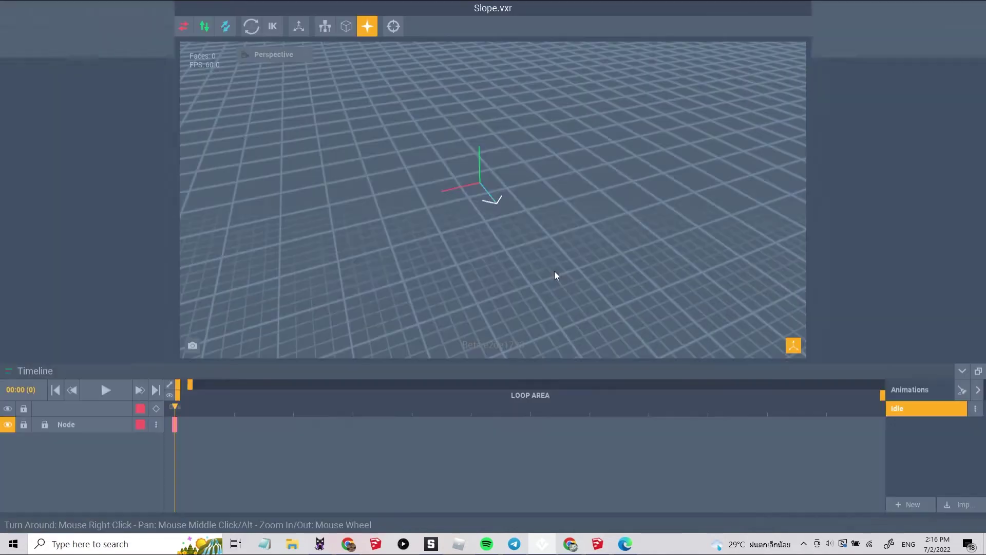
{"action": "right_click_drag", "start_coordinate": [555, 276], "coordinate": [724, 163]}
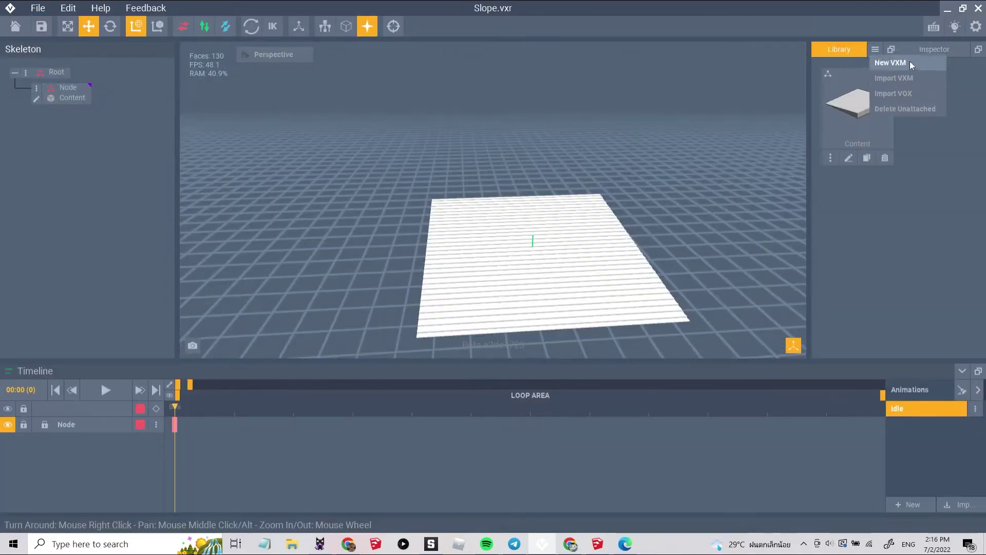
Create a new VXM model named Panel in the asset's library.
{"action": "left_click", "coordinate": [890, 62]}
{"action": "type", "text": "Panel"}
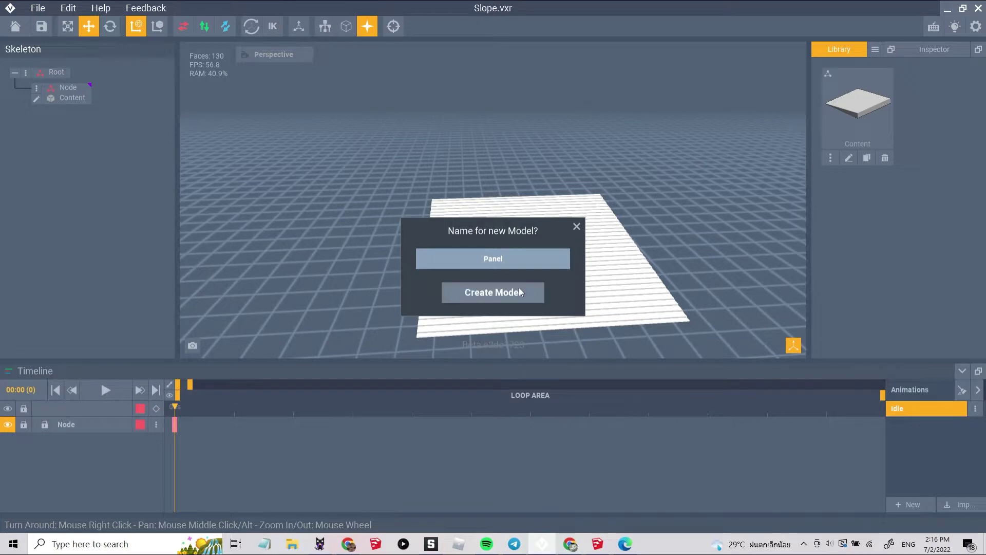
{"action": "left_click", "coordinate": [518, 293]}
Set the Panel model's dimensions to 256 × 5 × 256 voxels.
{"action": "left_click", "coordinate": [438, 27]}
{"action": "type", "text": "256"}
{"action": "key", "text": "Return"}
{"action": "left_click", "coordinate": [355, 26]}
{"action": "type", "text": "256"}
{"action": "key", "text": "Return"}
{"action": "left_click", "coordinate": [397, 27]}
{"action": "type", "text": "5"}
{"action": "key", "text": "Return"}
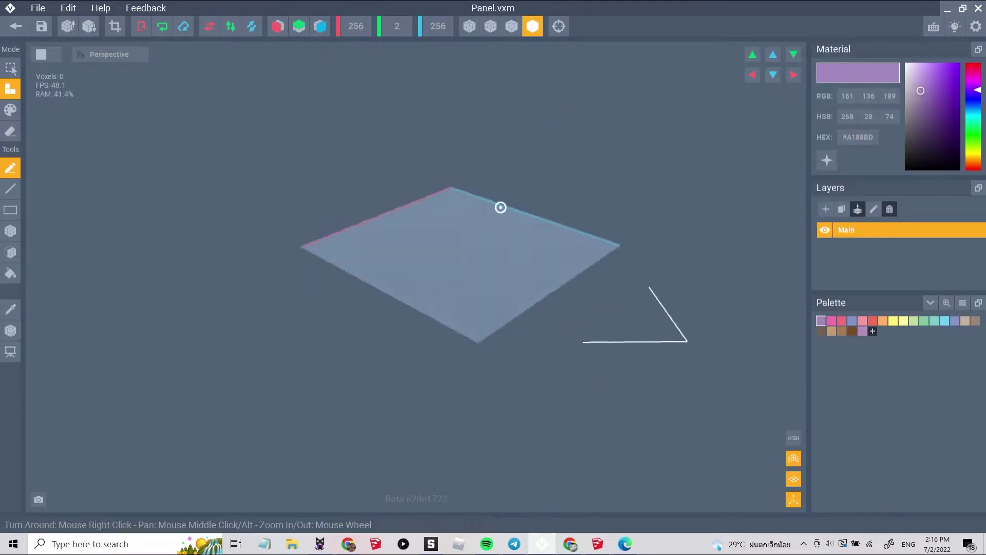
Fill the entire Panel volume with white voxels using the rectangle tool and save the model.
{"action": "scroll", "coordinate": [500, 207], "scroll_direction": "up", "scroll_amount": 5}
{"action": "left_click", "coordinate": [11, 210]}
{"action": "left_click_drag", "start_coordinate": [689, 141], "coordinate": [258, 394]}
{"action": "left_click", "coordinate": [907, 64]}
{"action": "left_click", "coordinate": [15, 26]}
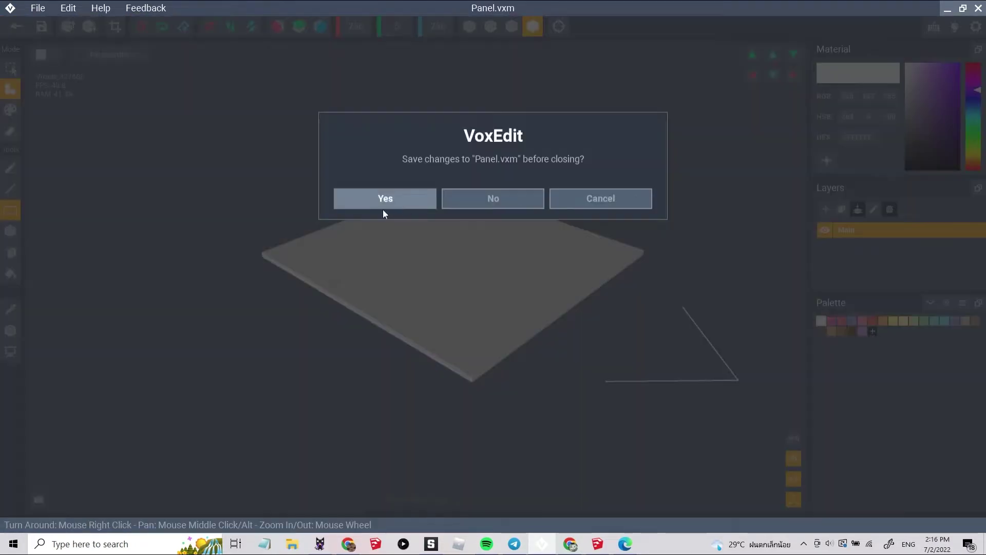
{"action": "left_click", "coordinate": [385, 205]}
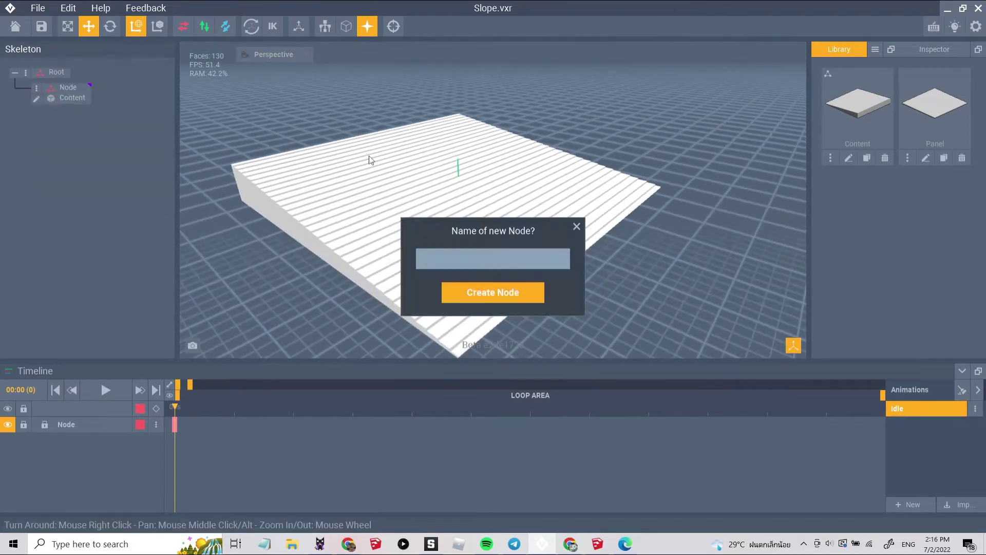
Add a node named Control under the root and make it the parent of the ramp's node.
{"action": "type", "text": "Control"}
{"action": "left_click", "coordinate": [502, 287]}
{"action": "left_click", "coordinate": [47, 104]}
{"action": "left_click", "coordinate": [41, 84]}
Add a child node named Slope1 under Control and attach the Panel model to it.
{"action": "left_click", "coordinate": [36, 88]}
{"action": "left_click", "coordinate": [77, 116]}
{"action": "type", "text": "S"}
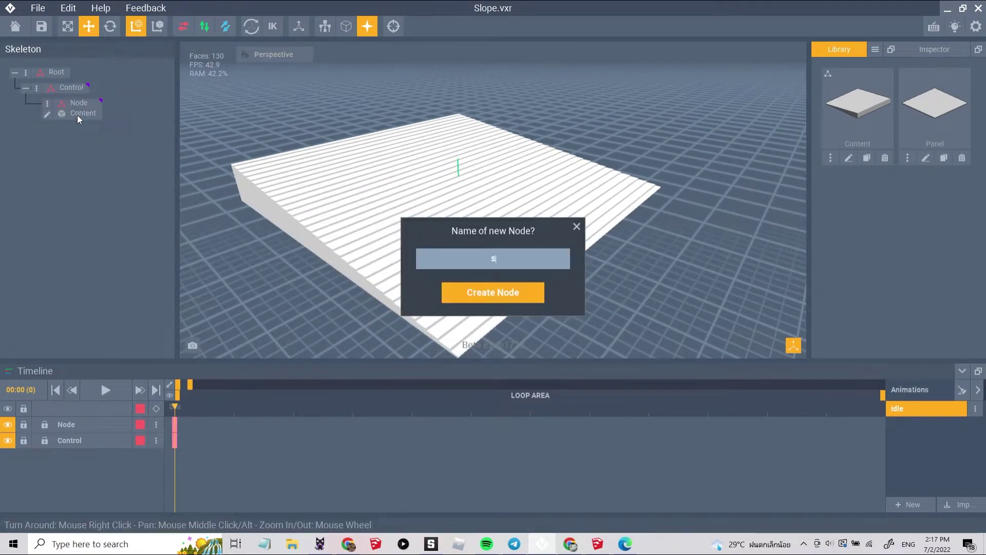
{"action": "type", "text": "lope1"}
{"action": "key", "text": "Return"}
{"action": "left_click_drag", "start_coordinate": [935, 105], "coordinate": [80, 129]}
{"action": "right_click_drag", "start_coordinate": [539, 216], "coordinate": [400, 215]}
{"action": "scroll", "coordinate": [401, 215], "scroll_direction": "down", "scroll_amount": 3}
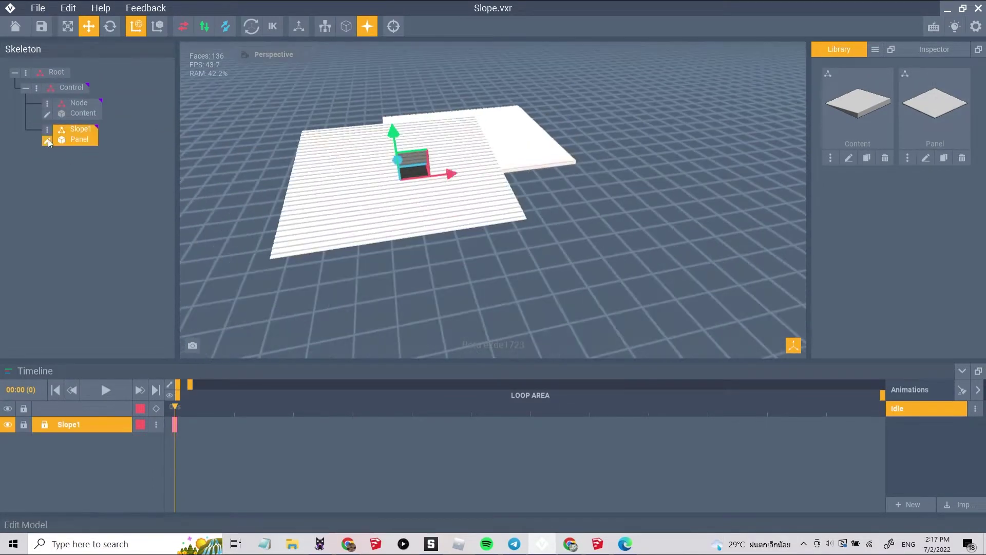
Move the Panel model's pivot to the middle of the slab and save the change.
{"action": "left_click", "coordinate": [48, 141]}
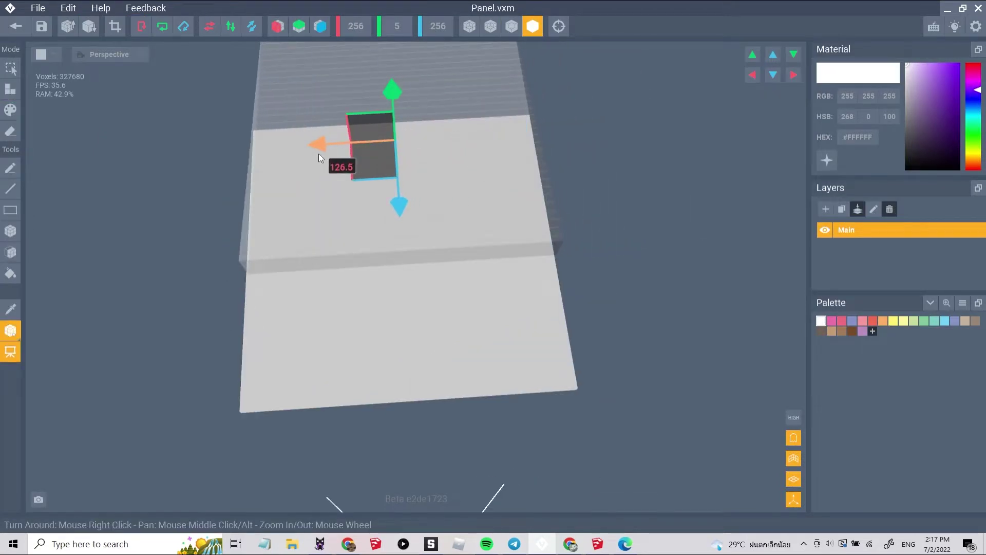
{"action": "left_click_drag", "start_coordinate": [401, 203], "coordinate": [386, 324]}
{"action": "left_click", "coordinate": [16, 26]}
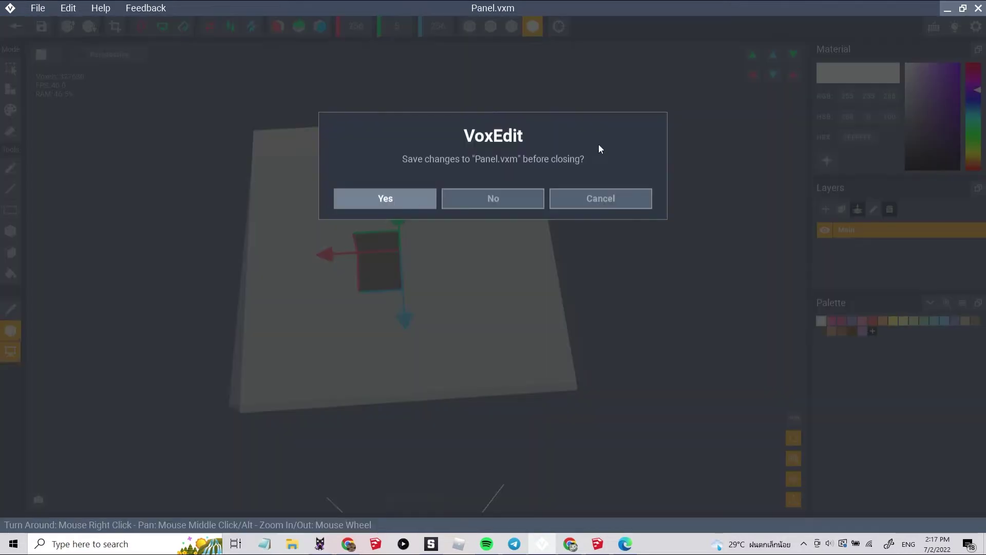
{"action": "key", "text": "Return"}
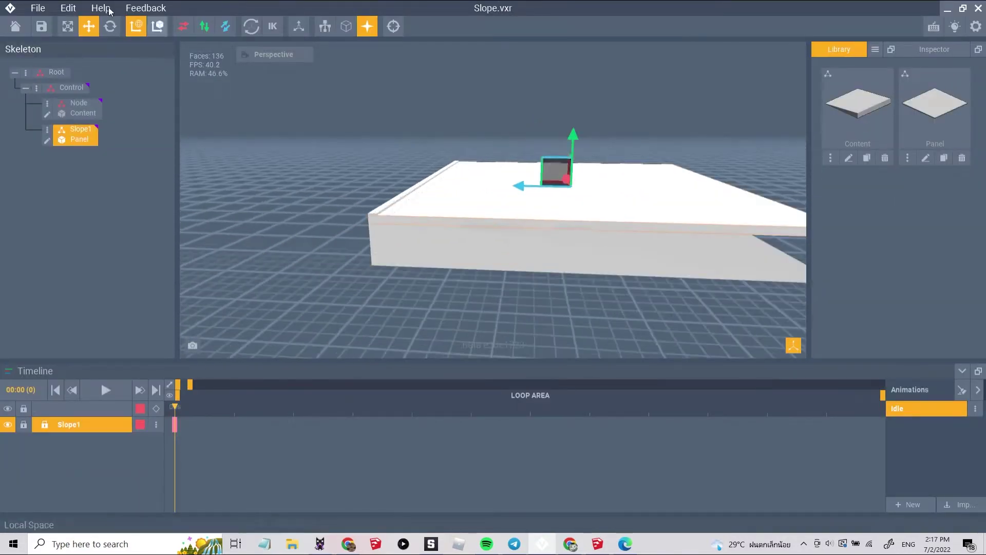
Tilt the Slope1 panel to match the ramp's incline and lower it towards the ramp's surface.
{"action": "left_click", "coordinate": [110, 27]}
{"action": "right_click_drag", "start_coordinate": [573, 205], "coordinate": [554, 200]}
{"action": "left_click_drag", "start_coordinate": [554, 152], "coordinate": [563, 156]}
{"action": "left_click", "coordinate": [89, 26]}
{"action": "right_click_drag", "start_coordinate": [462, 247], "coordinate": [498, 221]}
{"action": "left_click_drag", "start_coordinate": [479, 137], "coordinate": [479, 150]}
Fine-tune the Slope1 panel's tilt and height, and shift it to about 1.0 along Z over the ramp.
{"action": "right_click_drag", "start_coordinate": [544, 205], "coordinate": [494, 213]}
{"action": "left_click", "coordinate": [111, 28]}
{"action": "left_click_drag", "start_coordinate": [454, 189], "coordinate": [456, 196]}
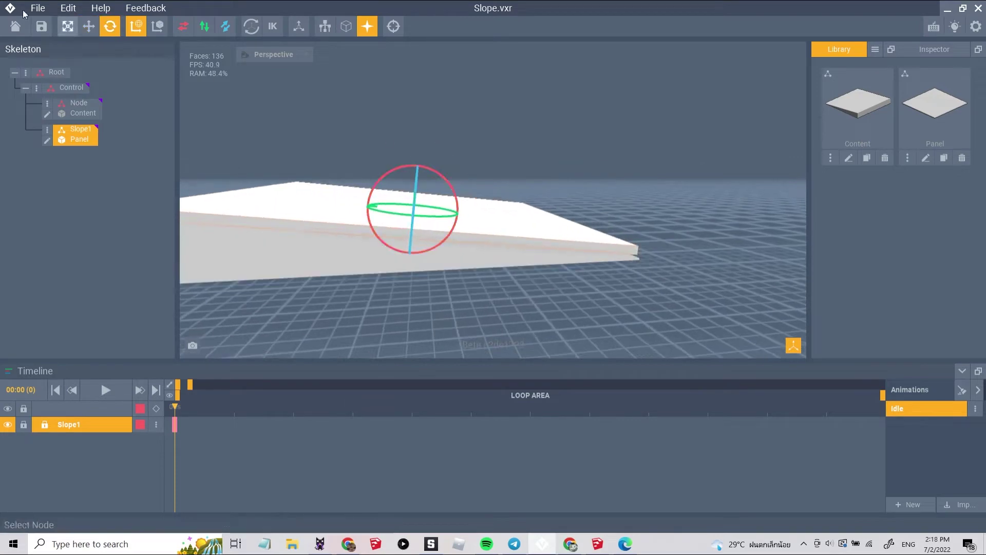
{"action": "left_click", "coordinate": [89, 26]}
{"action": "right_click_drag", "start_coordinate": [452, 206], "coordinate": [498, 208]}
{"action": "left_click_drag", "start_coordinate": [521, 130], "coordinate": [521, 131]}
{"action": "right_click_drag", "start_coordinate": [529, 164], "coordinate": [506, 213]}
{"action": "left_click_drag", "start_coordinate": [392, 140], "coordinate": [389, 140]}
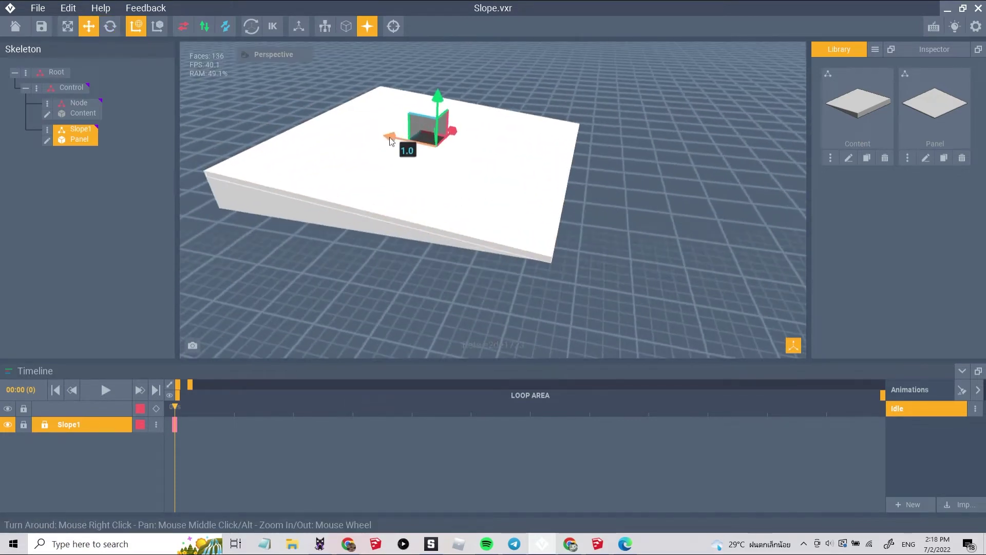
Check the panel's fit from several sides and nudge Slope1 along its Z axis to align with the ramp's ends.
{"action": "left_click", "coordinate": [568, 100]}
{"action": "right_click_drag", "start_coordinate": [568, 144], "coordinate": [606, 82]}
{"action": "scroll", "coordinate": [566, 154], "scroll_direction": "up", "scroll_amount": 3}
{"action": "right_click_drag", "start_coordinate": [462, 205], "coordinate": [421, 308]}
{"action": "scroll", "coordinate": [483, 257], "scroll_direction": "down", "scroll_amount": 4}
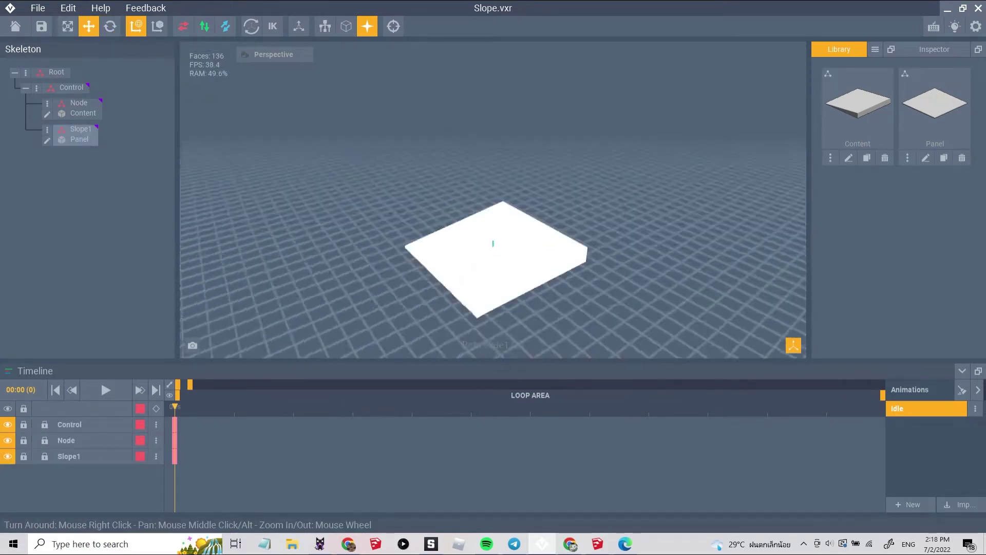
{"action": "left_click", "coordinate": [492, 257]}
{"action": "right_click_drag", "start_coordinate": [492, 257], "coordinate": [519, 205]}
{"action": "scroll", "coordinate": [519, 215], "scroll_direction": "up", "scroll_amount": 4}
{"action": "left_click_drag", "start_coordinate": [549, 245], "coordinate": [538, 250]}
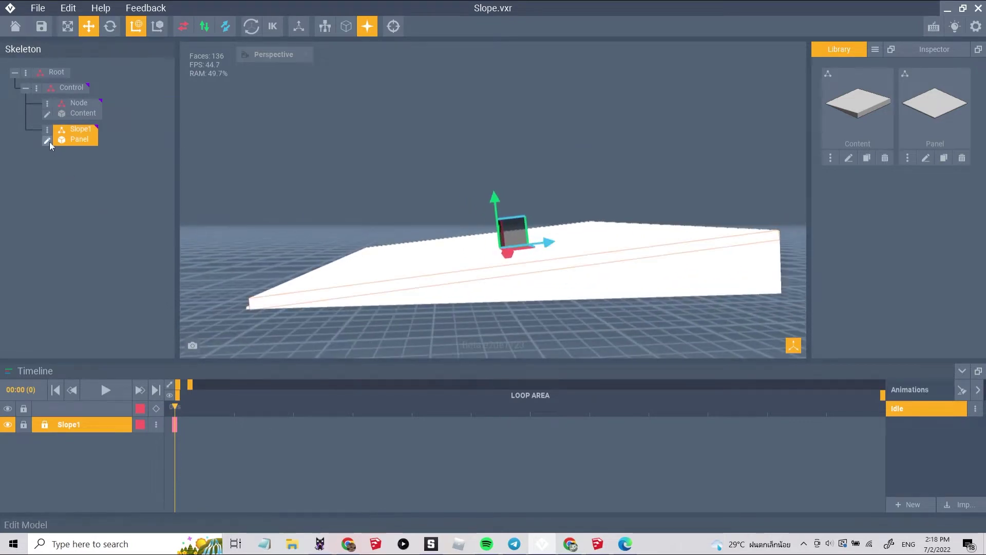
Erase a strip of voxels along the Panel's lower front edge with the box tool and save the model.
{"action": "left_click", "coordinate": [47, 139]}
{"action": "right_click_drag", "start_coordinate": [261, 394], "coordinate": [226, 411]}
{"action": "left_click", "coordinate": [10, 132]}
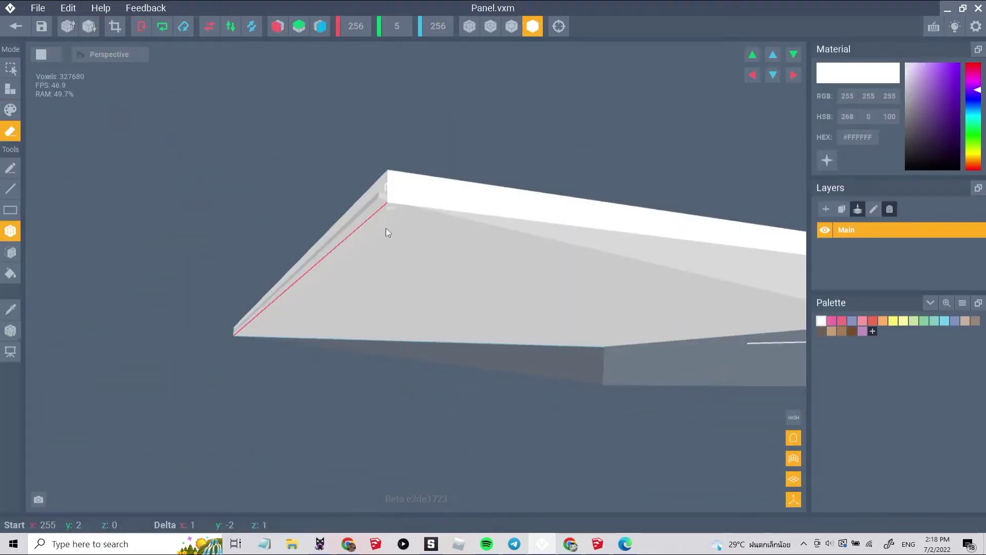
{"action": "left_click_drag", "start_coordinate": [233, 337], "coordinate": [233, 337]}
{"action": "left_click", "coordinate": [16, 27]}
{"action": "left_click", "coordinate": [363, 203]}
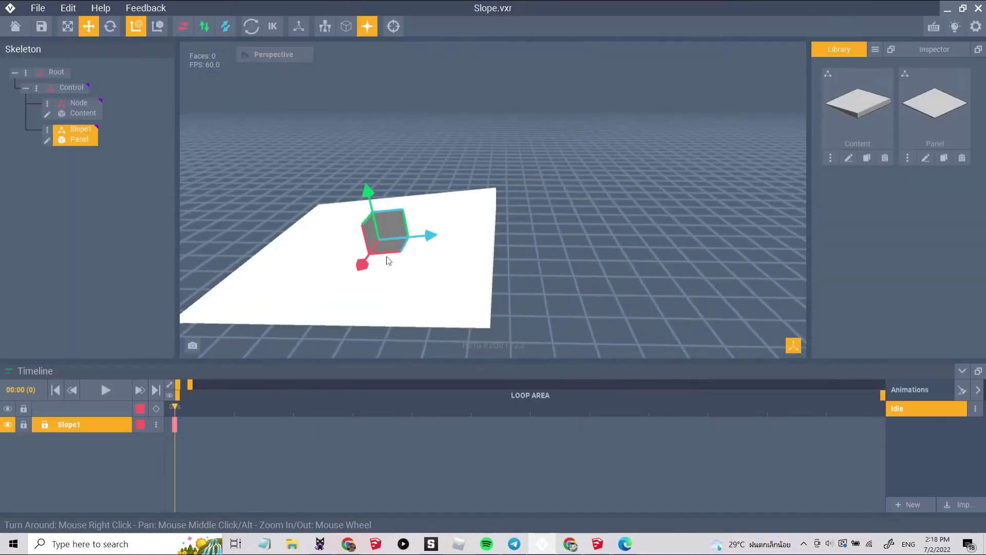
Adjust the Slope1 panel's height so that it covers the ramp's stepped surface.
{"action": "right_click_drag", "start_coordinate": [387, 260], "coordinate": [483, 226]}
{"action": "key", "text": "e"}
{"action": "left_click_drag", "start_coordinate": [441, 191], "coordinate": [305, 149]}
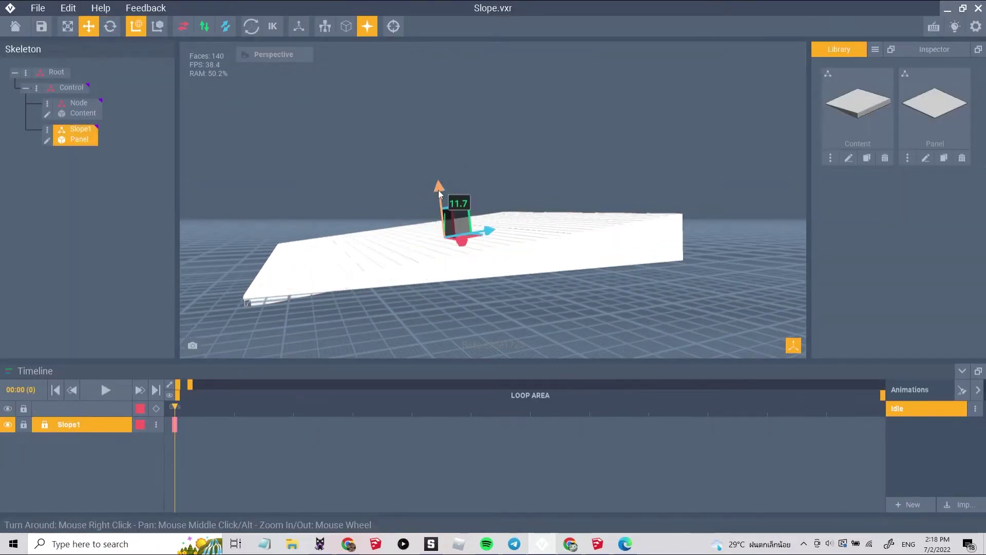
{"action": "left_click", "coordinate": [514, 128]}
{"action": "right_click_drag", "start_coordinate": [514, 129], "coordinate": [499, 231]}
{"action": "scroll", "coordinate": [478, 206], "scroll_direction": "down", "scroll_amount": 3}
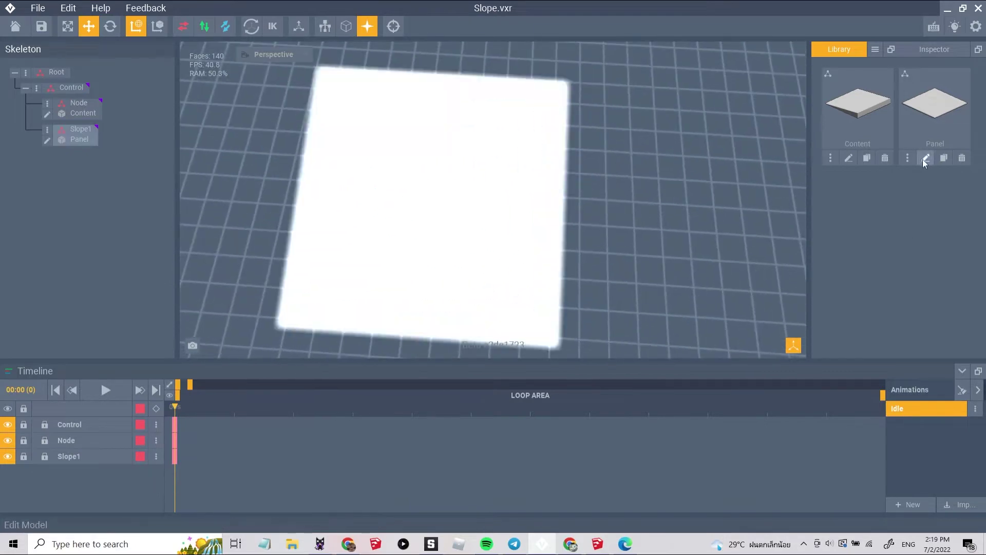
{"action": "mouse_move", "coordinate": [657, 154]}
{"action": "right_mouse_down"}
{"action": "mouse_move", "coordinate": [543, 113]}
{"action": "mouse_move", "coordinate": [634, 86]}
{"action": "mouse_move", "coordinate": [673, 95]}
{"action": "mouse_move", "coordinate": [516, 150]}
{"action": "mouse_move", "coordinate": [514, 170]}
{"action": "right_mouse_up"}
Open the Panel model for editing and paint a grey U-shaped band set in from three edges of its top face, using the box tool.
{"action": "left_click", "coordinate": [926, 158]}
{"action": "left_click", "coordinate": [11, 110]}
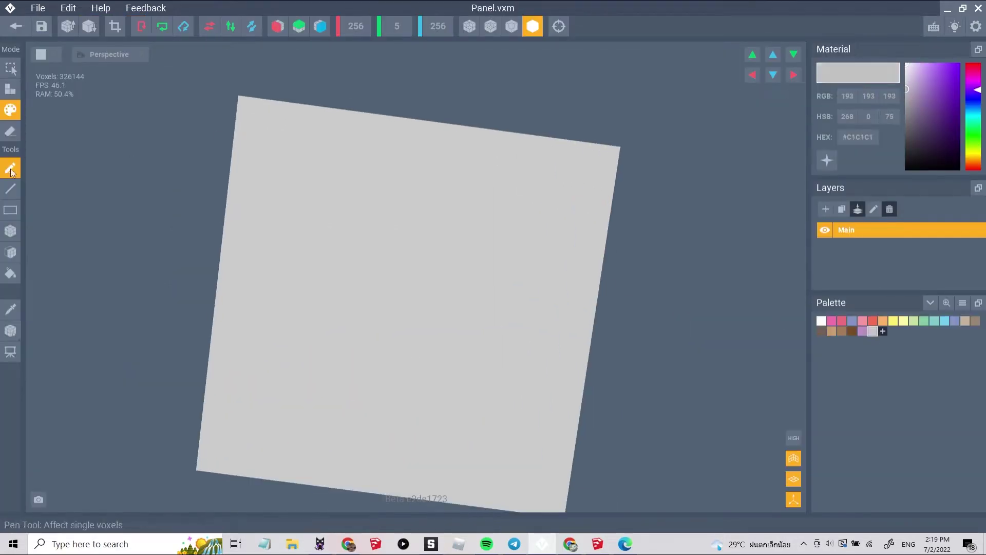
{"action": "left_click", "coordinate": [10, 232]}
{"action": "right_click_drag", "start_coordinate": [309, 169], "coordinate": [367, 164]}
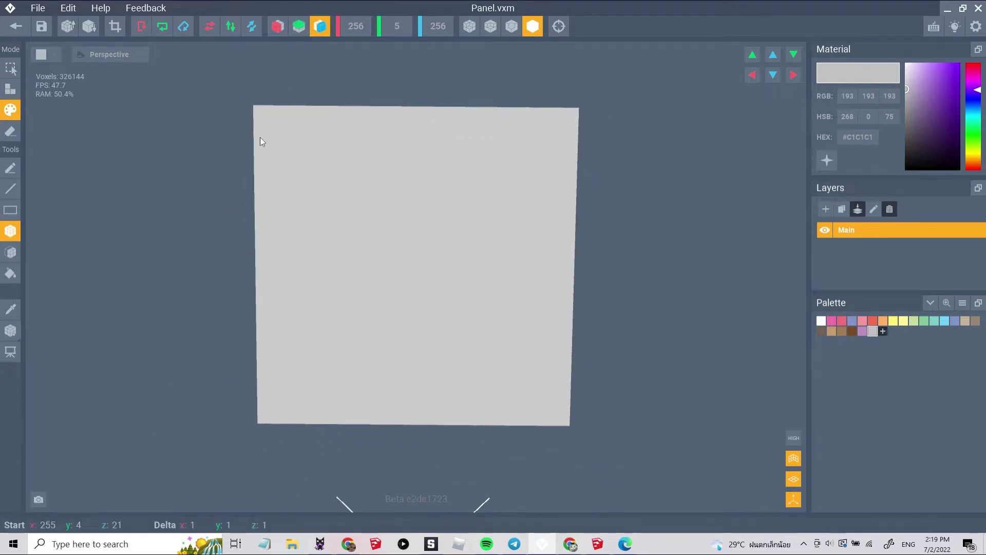
{"action": "mouse_move", "coordinate": [261, 142]}
{"action": "left_mouse_down"}
{"action": "mouse_move", "coordinate": [547, 161]}
{"action": "mouse_move", "coordinate": [515, 350]}
{"action": "left_mouse_up"}
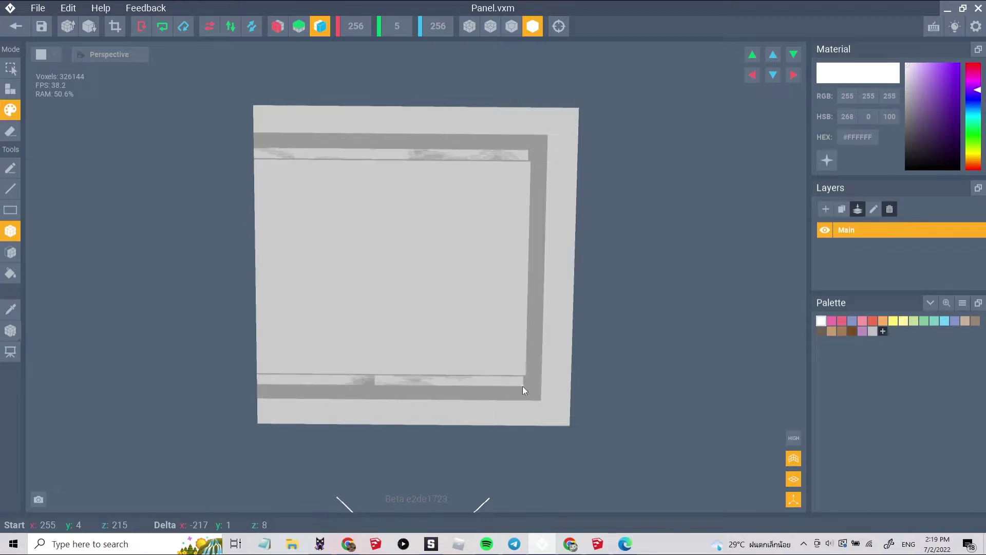
{"action": "left_click_drag", "start_coordinate": [260, 383], "coordinate": [259, 383]}
Paint a second, smaller U-shaped band inside the first on the Panel, using grey #C1C1C1 for the band.
{"action": "scroll", "coordinate": [417, 348], "scroll_direction": "down", "scroll_amount": 3}
{"action": "right_click_drag", "start_coordinate": [417, 348], "coordinate": [400, 281]}
{"action": "scroll", "coordinate": [400, 282], "scroll_direction": "up", "scroll_amount": 2}
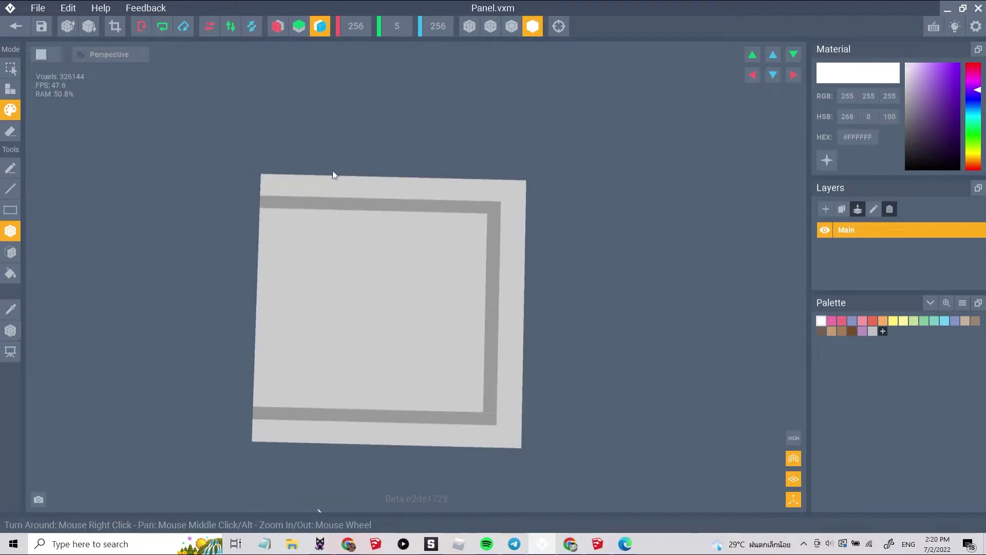
{"action": "scroll", "coordinate": [337, 295], "scroll_direction": "up", "scroll_amount": 3}
{"action": "right_click_drag", "start_coordinate": [323, 171], "coordinate": [270, 189]}
{"action": "left_click", "coordinate": [873, 332]}
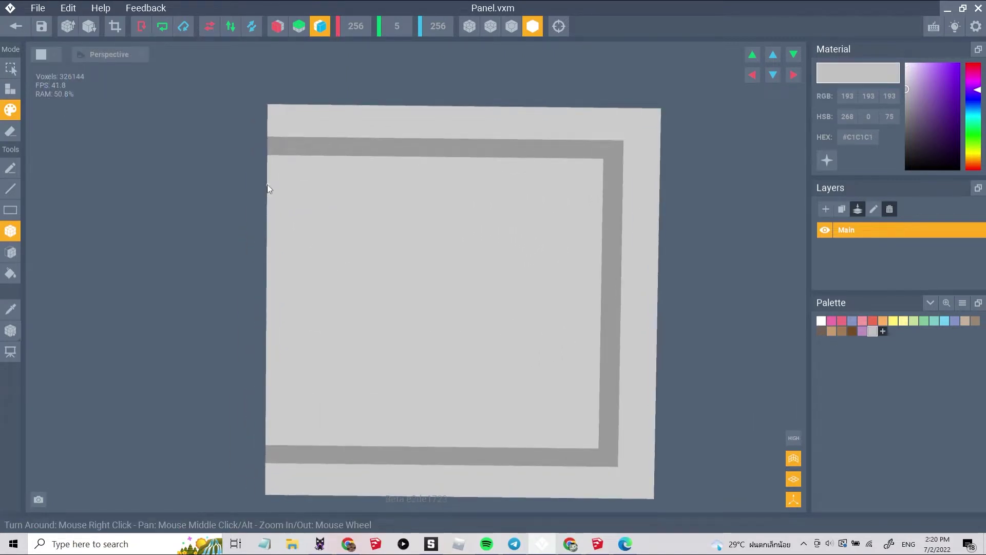
{"action": "left_click_drag", "start_coordinate": [267, 183], "coordinate": [562, 387]}
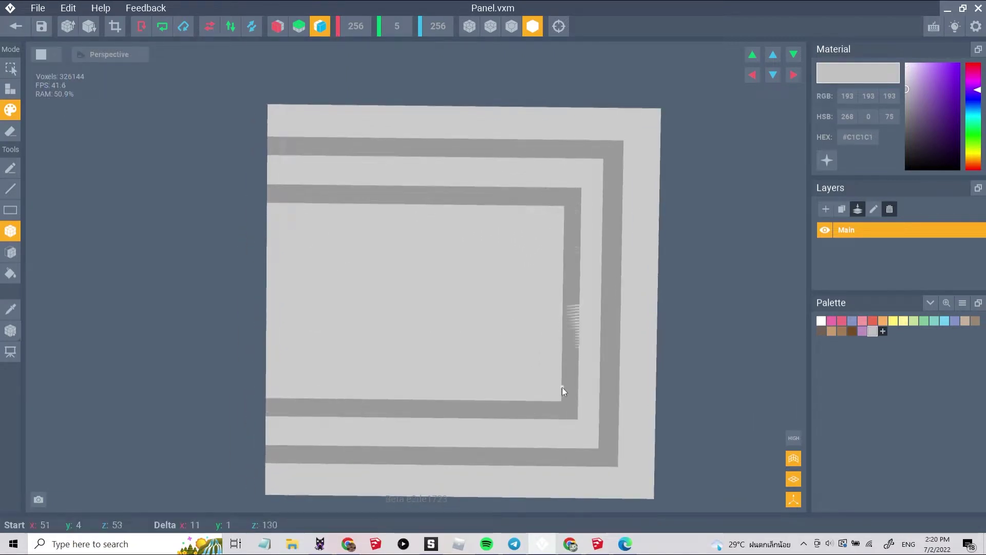
{"action": "right_click_drag", "start_coordinate": [562, 387], "coordinate": [565, 235]}
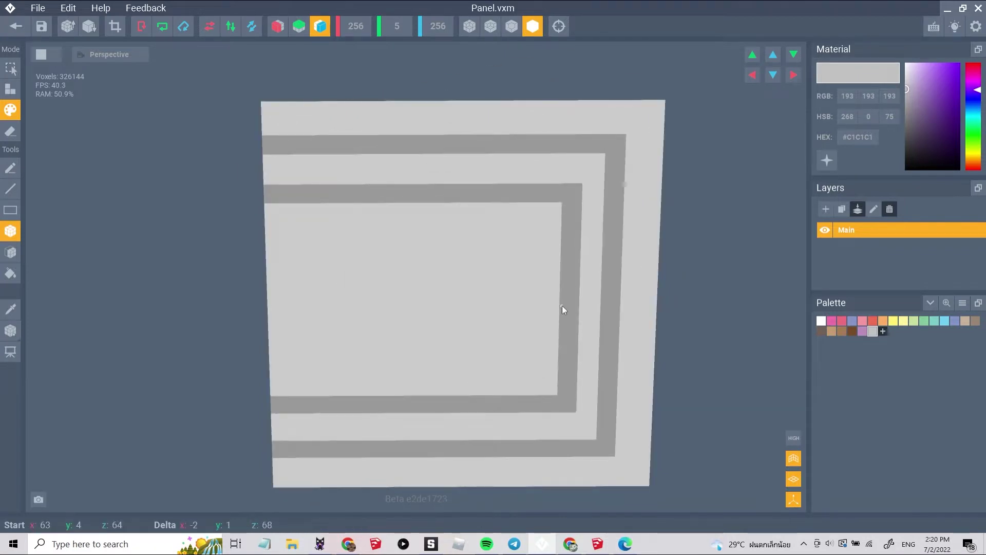
Paint three parallel grey stripes inside the Panel's inner band and return to the Slope rig.
{"action": "right_click_drag", "start_coordinate": [579, 343], "coordinate": [306, 218]}
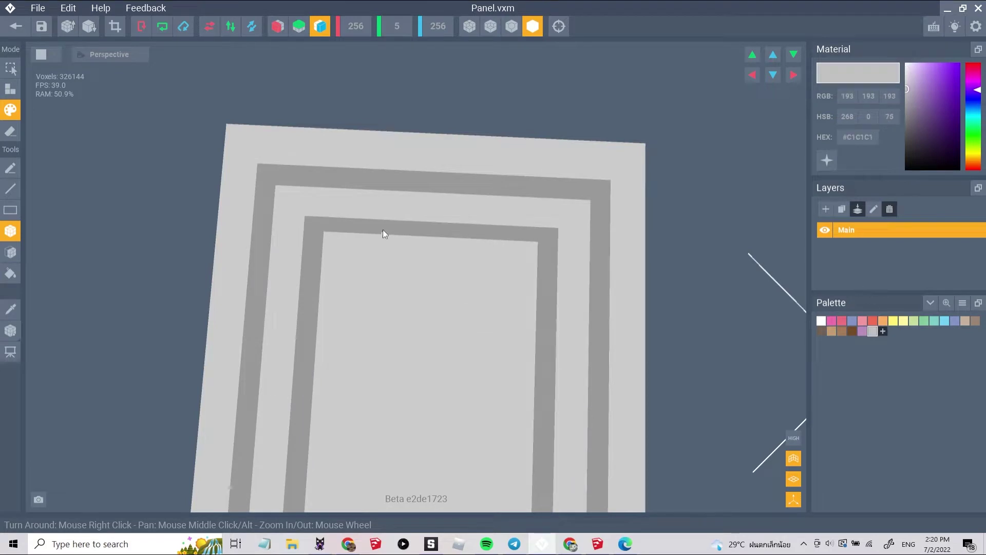
{"action": "right_click_drag", "start_coordinate": [453, 241], "coordinate": [568, 261]}
{"action": "scroll", "coordinate": [572, 262], "scroll_direction": "down", "scroll_amount": 5}
{"action": "scroll", "coordinate": [568, 261], "scroll_direction": "up", "scroll_amount": 5}
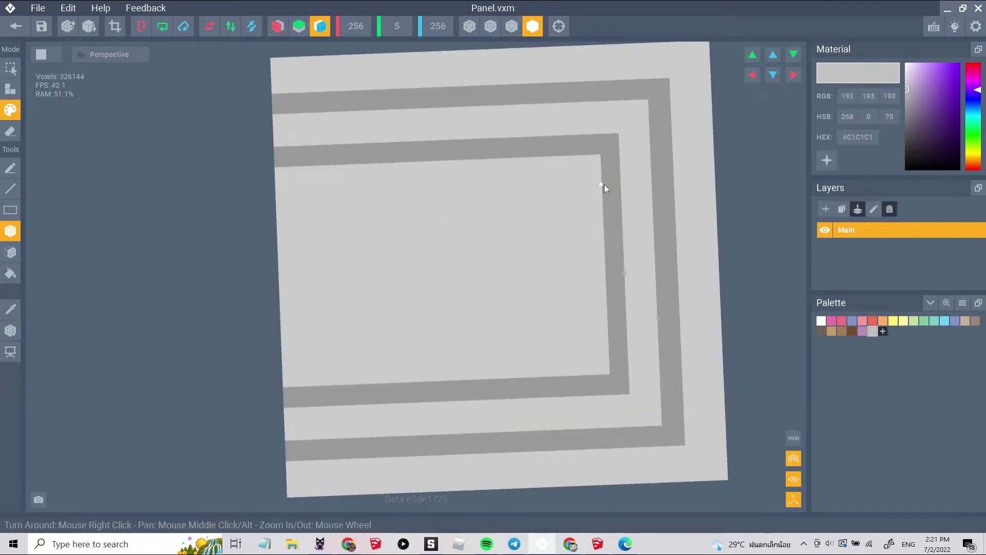
{"action": "left_click_drag", "start_coordinate": [604, 184], "coordinate": [277, 216]}
{"action": "left_click_drag", "start_coordinate": [279, 269], "coordinate": [609, 270]}
{"action": "key", "text": "ctrl+z"}
{"action": "scroll", "coordinate": [444, 244], "scroll_direction": "down", "scroll_amount": 4}
{"action": "right_click_drag", "start_coordinate": [444, 243], "coordinate": [470, 206]}
{"action": "left_click", "coordinate": [372, 198]}
{"action": "scroll", "coordinate": [463, 205], "scroll_direction": "down", "scroll_amount": 4}
Duplicate the Control node as Part2 and place the copy end to end with the original, its closed band end facing outward.
{"action": "left_click", "coordinate": [37, 89]}
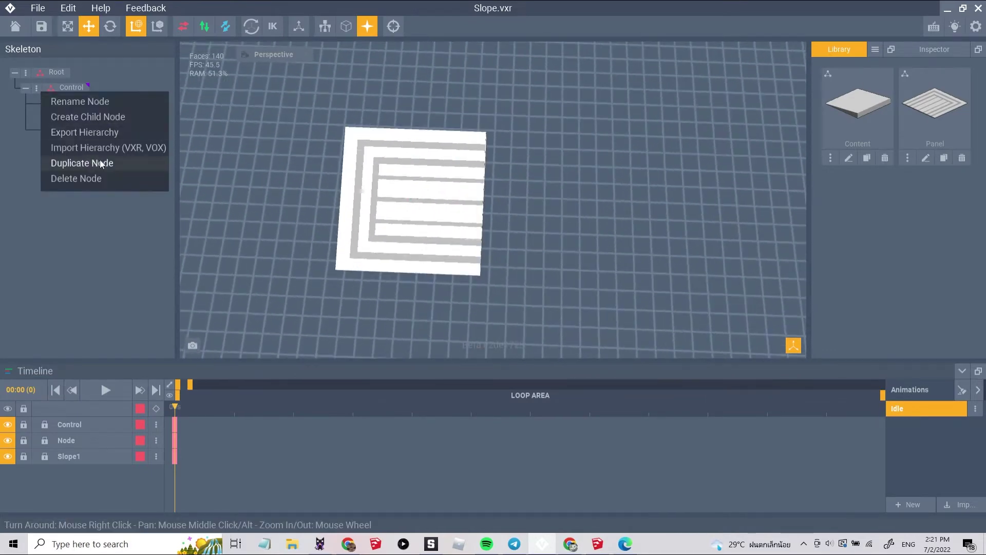
{"action": "left_click", "coordinate": [100, 163]}
{"action": "type", "text": "Part2"}
{"action": "left_click", "coordinate": [516, 295]}
{"action": "left_click_drag", "start_coordinate": [460, 202], "coordinate": [571, 226]}
{"action": "left_click", "coordinate": [110, 26]}
{"action": "left_click", "coordinate": [496, 306]}
{"action": "right_click_drag", "start_coordinate": [496, 305], "coordinate": [390, 241]}
{"action": "scroll", "coordinate": [442, 257], "scroll_direction": "up", "scroll_amount": 3}
Rotate Part2's Node (1) ramp about its vertical axis so that its incline matches the original ramp.
{"action": "left_click", "coordinate": [460, 273]}
{"action": "right_click_drag", "start_coordinate": [460, 272], "coordinate": [468, 204]}
{"action": "left_click_drag", "start_coordinate": [469, 204], "coordinate": [2, 180]}
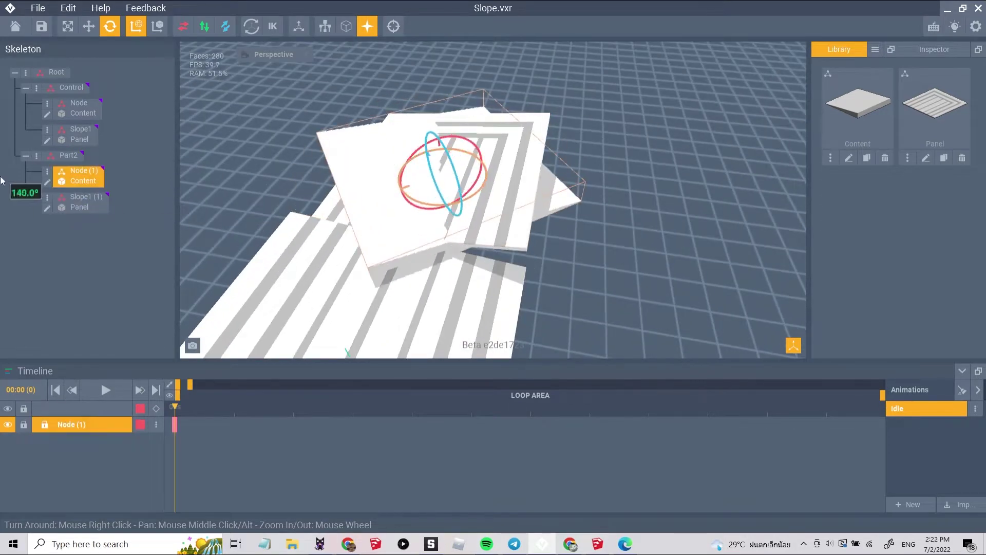
{"action": "left_click_drag", "start_coordinate": [477, 195], "coordinate": [451, 204]}
{"action": "right_click_drag", "start_coordinate": [451, 204], "coordinate": [460, 182]}
Tilt the Slope1 (1) panel the opposite way so that it follows the incline of Part2's ramp.
{"action": "left_click", "coordinate": [517, 172]}
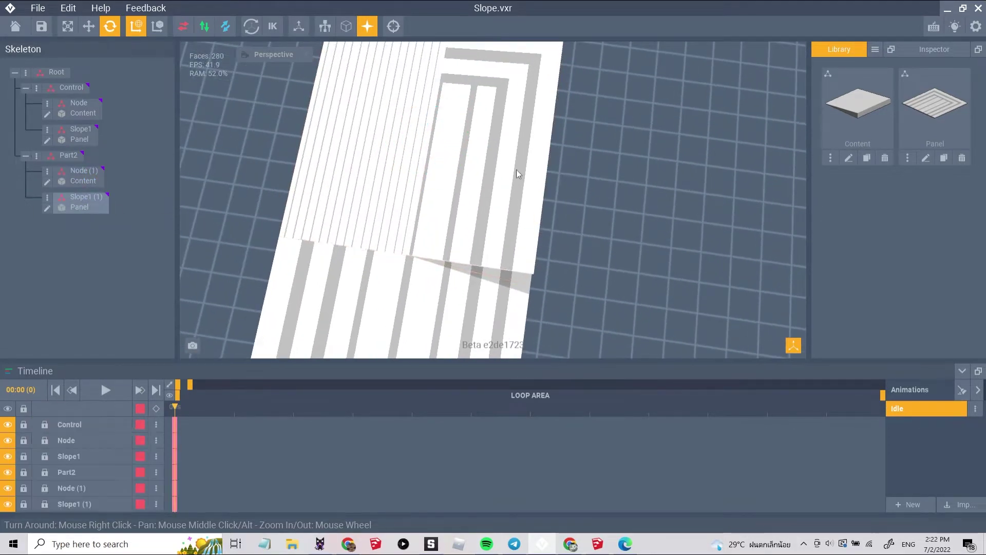
{"action": "left_click", "coordinate": [517, 172]}
{"action": "right_click_drag", "start_coordinate": [518, 171], "coordinate": [352, 192]}
{"action": "left_click_drag", "start_coordinate": [566, 164], "coordinate": [567, 165]}
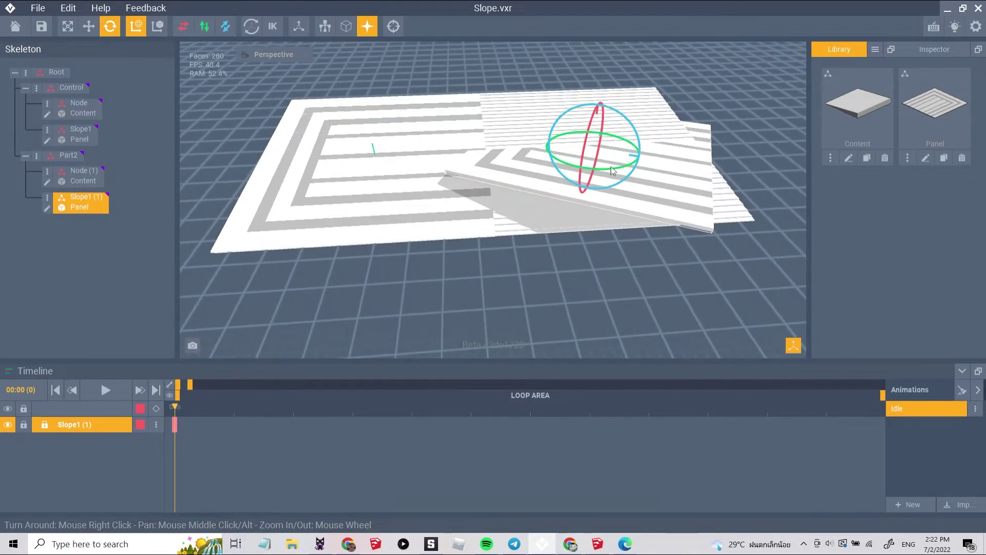
{"action": "right_click_drag", "start_coordinate": [612, 172], "coordinate": [675, 174]}
{"action": "left_click_drag", "start_coordinate": [553, 155], "coordinate": [554, 156]}
{"action": "left_click", "coordinate": [691, 231]}
{"action": "right_click_drag", "start_coordinate": [691, 231], "coordinate": [467, 216]}
{"action": "left_click", "coordinate": [467, 216]}
{"action": "left_click", "coordinate": [421, 187]}
{"action": "right_click_drag", "start_coordinate": [421, 187], "coordinate": [555, 175]}
{"action": "left_click_drag", "start_coordinate": [556, 121], "coordinate": [560, 125]}
Show the transform values and fine-tune the Slope1 (1) panel's tilt to 6.9° about X.
{"action": "left_click", "coordinate": [946, 53]}
{"action": "right_click_drag", "start_coordinate": [606, 160], "coordinate": [590, 172]}
{"action": "left_click_drag", "start_coordinate": [550, 140], "coordinate": [551, 141]}
{"action": "right_click_drag", "start_coordinate": [606, 169], "coordinate": [524, 185]}
{"action": "left_click", "coordinate": [663, 206]}
{"action": "left_click", "coordinate": [493, 206]}
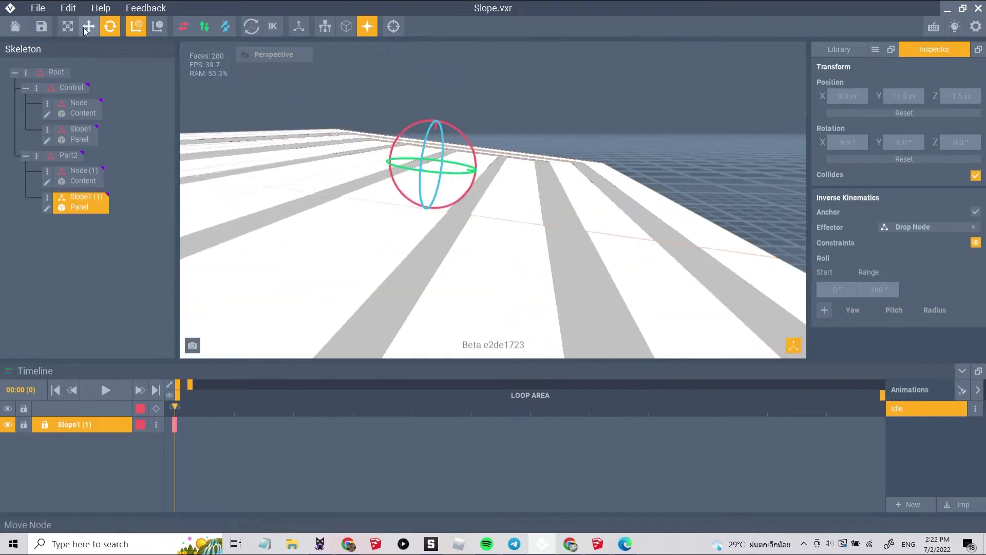
Raise the Slope1 (1) panel along Y in small moves to 12.0 over Part2's ramp.
{"action": "left_click", "coordinate": [89, 26]}
{"action": "left_click_drag", "start_coordinate": [439, 118], "coordinate": [438, 116]}
{"action": "right_click_drag", "start_coordinate": [438, 115], "coordinate": [541, 186]}
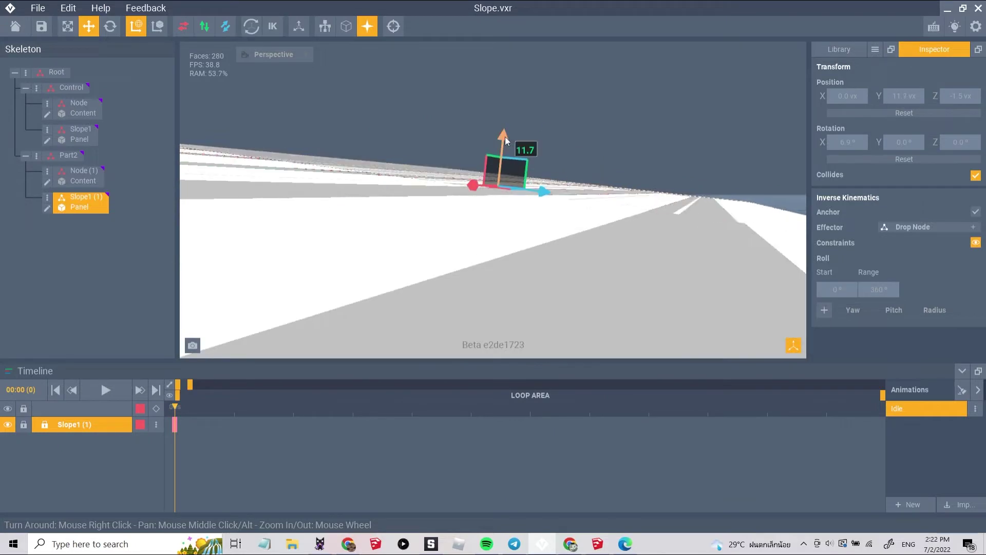
{"action": "left_click_drag", "start_coordinate": [507, 141], "coordinate": [508, 138]}
{"action": "right_click_drag", "start_coordinate": [606, 206], "coordinate": [657, 194]}
{"action": "left_click", "coordinate": [755, 180]}
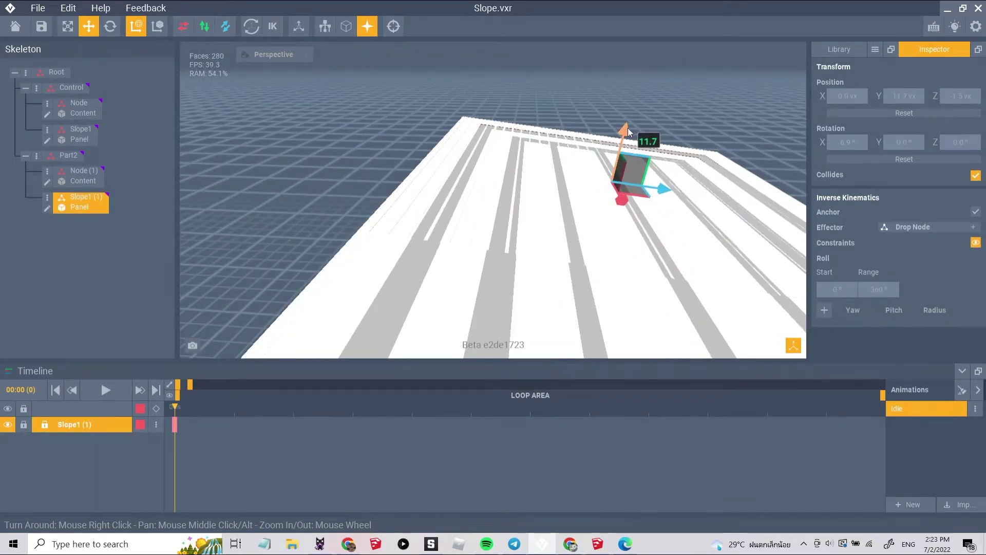
{"action": "left_click_drag", "start_coordinate": [628, 132], "coordinate": [629, 132]}
{"action": "left_click", "coordinate": [672, 104]}
{"action": "right_click_drag", "start_coordinate": [671, 105], "coordinate": [569, 214]}
Fine-tune the Slope1 (1) panel's height so that it covers the ramp's steps and meets the neighbouring panel.
{"action": "left_click", "coordinate": [637, 269]}
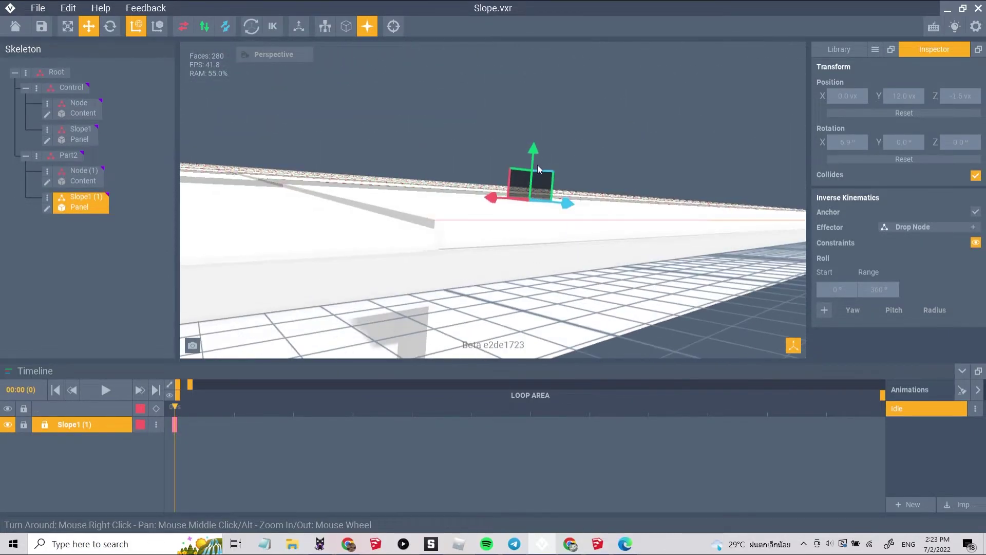
{"action": "left_click_drag", "start_coordinate": [538, 169], "coordinate": [538, 173]}
{"action": "left_click", "coordinate": [565, 139]}
{"action": "right_click_drag", "start_coordinate": [565, 139], "coordinate": [336, 225]}
{"action": "left_click", "coordinate": [508, 231]}
{"action": "left_click", "coordinate": [641, 157]}
{"action": "scroll", "coordinate": [641, 156], "scroll_direction": "down", "scroll_amount": 5}
{"action": "left_click", "coordinate": [648, 121]}
{"action": "left_click", "coordinate": [636, 126]}
{"action": "left_click", "coordinate": [507, 287]}
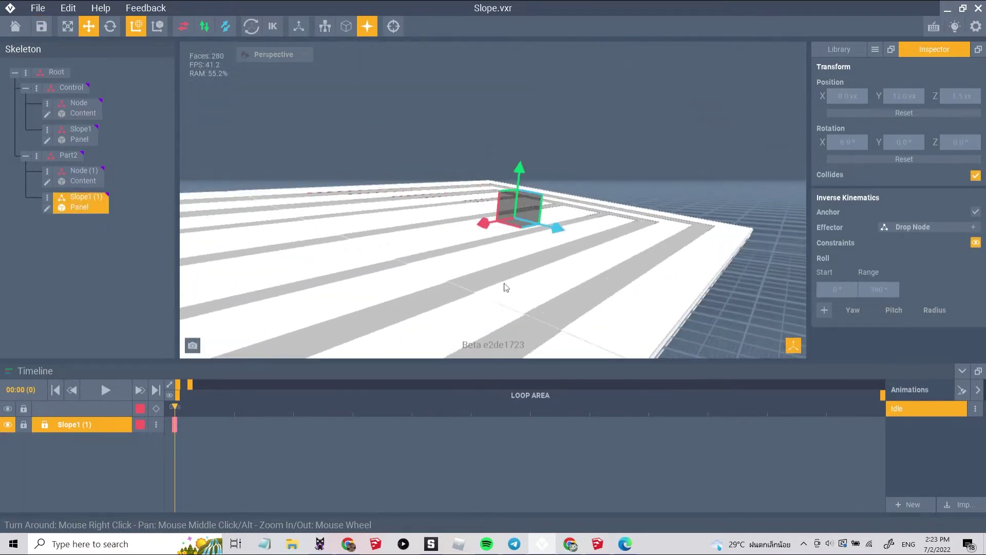
Inspect the joined two-part slope from several sides for gaps at the seam, and open the file commands.
{"action": "left_click", "coordinate": [658, 196]}
{"action": "right_click_drag", "start_coordinate": [658, 196], "coordinate": [545, 206]}
{"action": "left_click", "coordinate": [584, 227]}
{"action": "scroll", "coordinate": [522, 146], "scroll_direction": "down", "scroll_amount": 3}
{"action": "left_click", "coordinate": [544, 103]}
{"action": "scroll", "coordinate": [555, 77], "scroll_direction": "down", "scroll_amount": 5}
{"action": "scroll", "coordinate": [536, 212], "scroll_direction": "up", "scroll_amount": 5}
{"action": "scroll", "coordinate": [536, 212], "scroll_direction": "down", "scroll_amount": 5}
{"action": "left_click", "coordinate": [841, 54]}
{"action": "scroll", "coordinate": [545, 206], "scroll_direction": "down", "scroll_amount": 3}
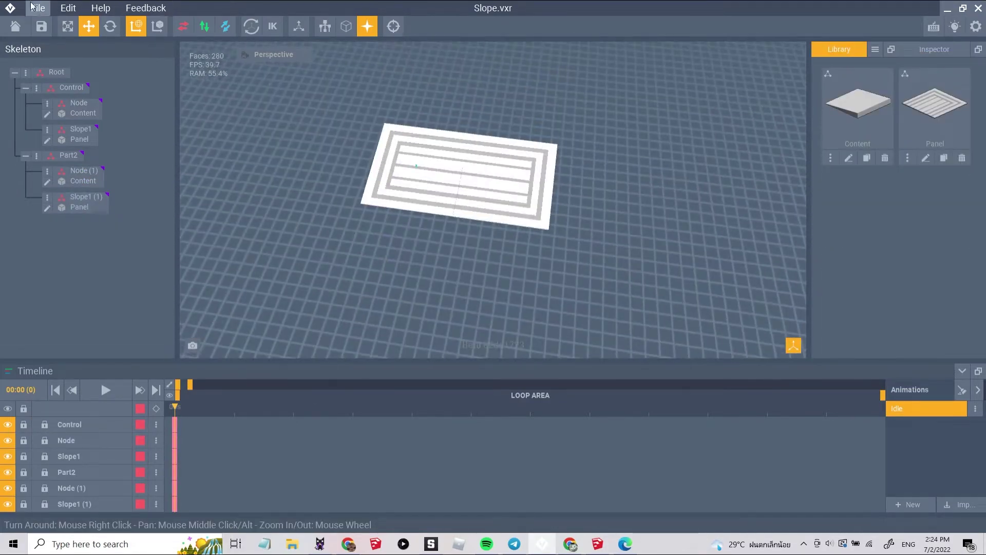
{"action": "left_click", "coordinate": [32, 6]}
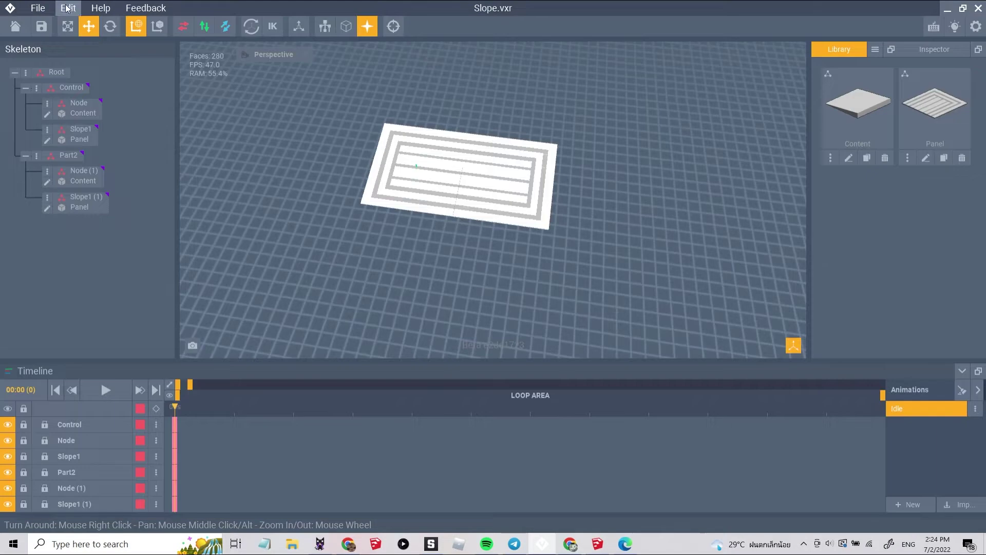
{"action": "left_click", "coordinate": [37, 7]}
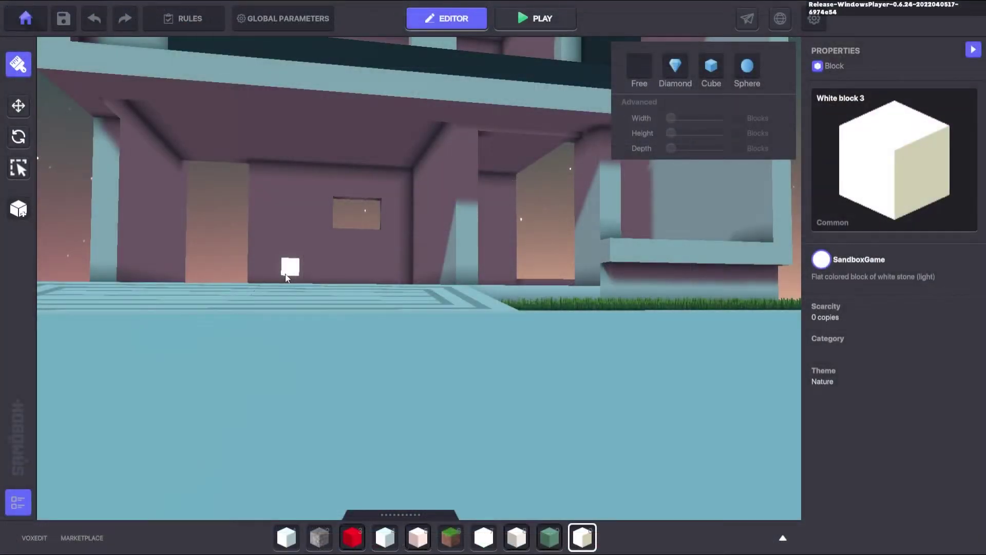
In The Sandbox Game Maker, examine the placed slope and the front of the house from near and far.
{"action": "key", "text": "w"}
{"action": "right_click_drag", "start_coordinate": [286, 278], "coordinate": [501, 302]}
{"action": "key", "text": "s"}
{"action": "key", "text": "w"}
{"action": "scroll", "coordinate": [501, 302], "scroll_direction": "down", "scroll_amount": 5}
{"action": "scroll", "coordinate": [483, 344], "scroll_direction": "up", "scroll_amount": 8}
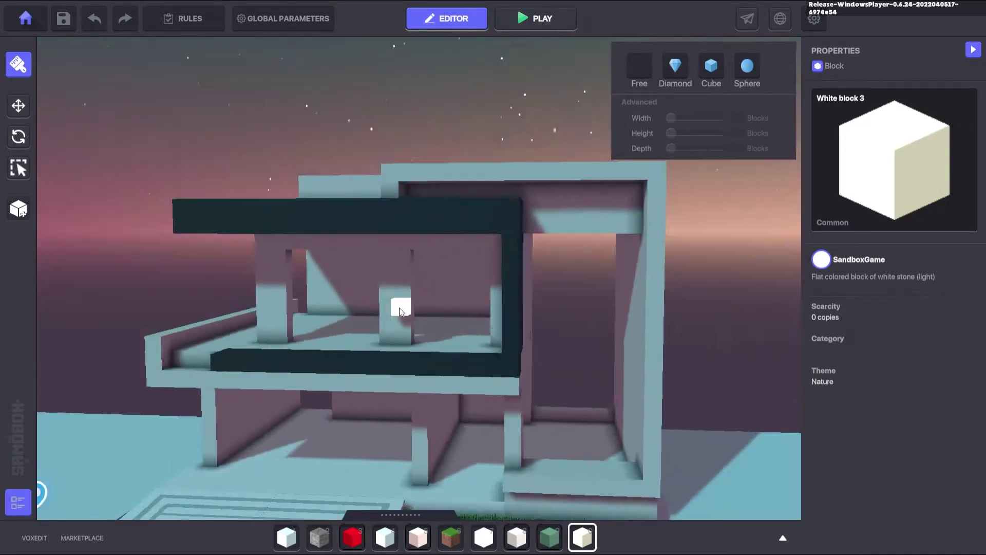
{"action": "right_click_drag", "start_coordinate": [400, 311], "coordinate": [439, 291]}
Search the asset library for "yel" and then "light", and browse the pages of light assets.
{"action": "left_click", "coordinate": [783, 538]}
{"action": "left_click", "coordinate": [205, 282]}
{"action": "type", "text": "yel"}
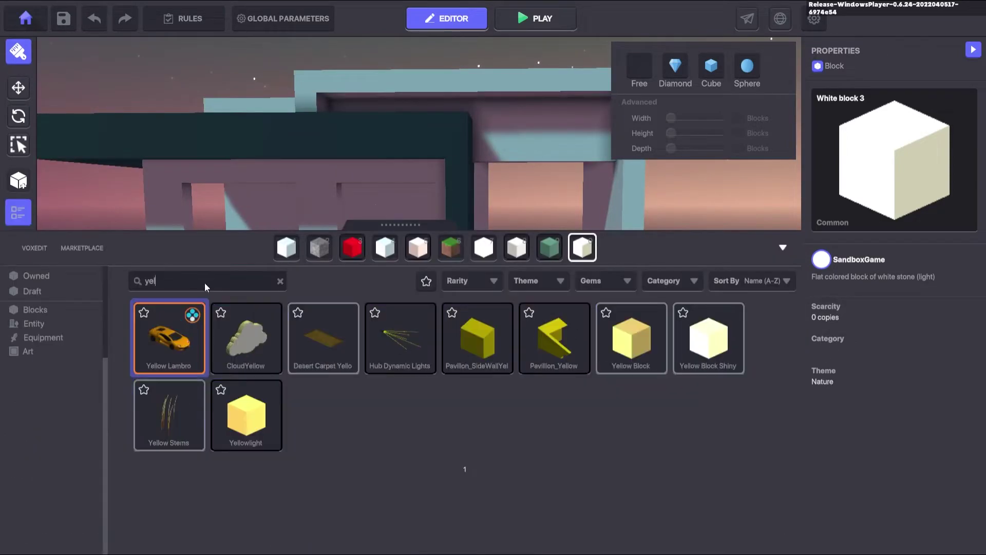
{"action": "left_click", "coordinate": [280, 282]}
{"action": "left_click", "coordinate": [234, 283]}
{"action": "type", "text": "light"}
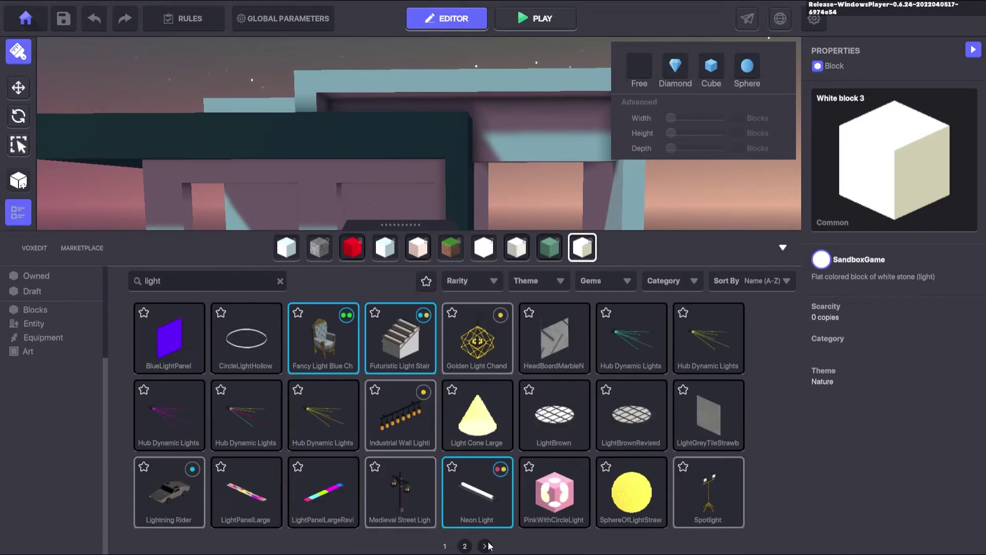
{"action": "left_click", "coordinate": [489, 546]}
{"action": "left_click", "coordinate": [467, 545]}
Switch to VoxEdit and view the Slope1 rig from above.
{"action": "key", "text": "super"}
{"action": "mouse_move", "coordinate": [542, 544]}
{"action": "left_click", "coordinate": [576, 498]}
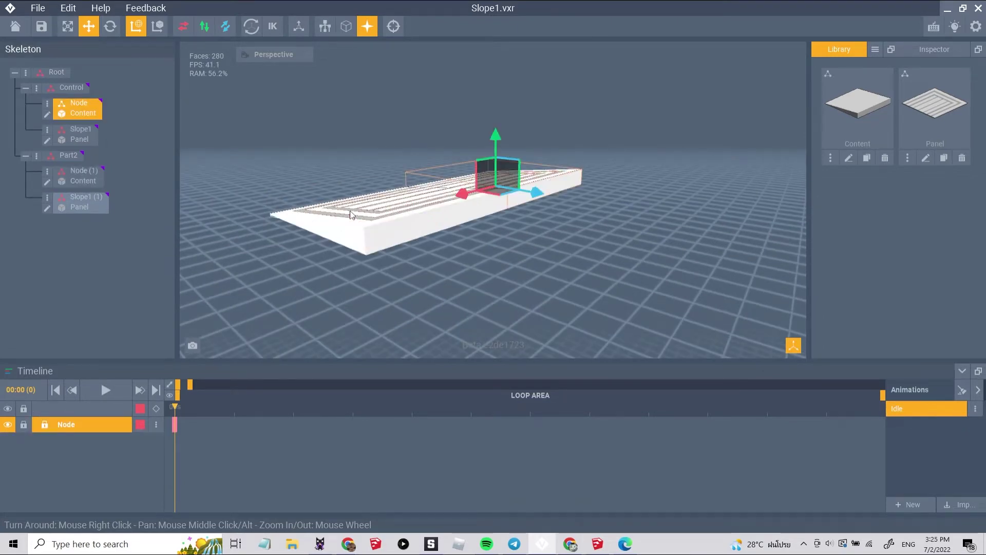
{"action": "right_click_drag", "start_coordinate": [350, 211], "coordinate": [431, 263]}
{"action": "scroll", "coordinate": [432, 262], "scroll_direction": "up", "scroll_amount": 4}
{"action": "left_click", "coordinate": [48, 104]}
{"action": "left_click", "coordinate": [82, 192]}
{"action": "key", "text": "ctrl+z"}
Delete the Slope1 (1) panel node from Part2 and open the file commands.
{"action": "left_click", "coordinate": [395, 225]}
{"action": "left_click", "coordinate": [47, 198]}
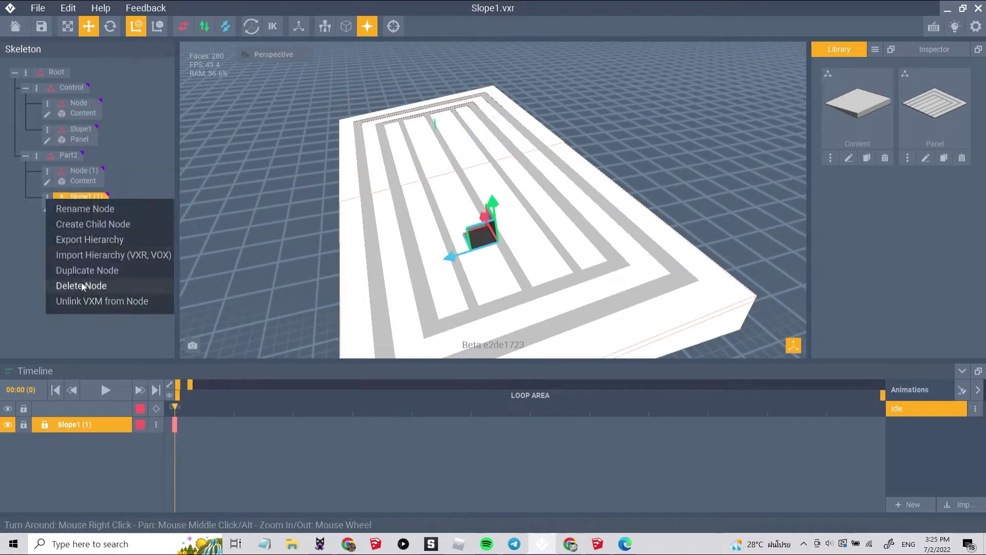
{"action": "left_click", "coordinate": [81, 286]}
{"action": "left_click", "coordinate": [38, 7]}
{"action": "mouse_move", "coordinate": [43, 77]}
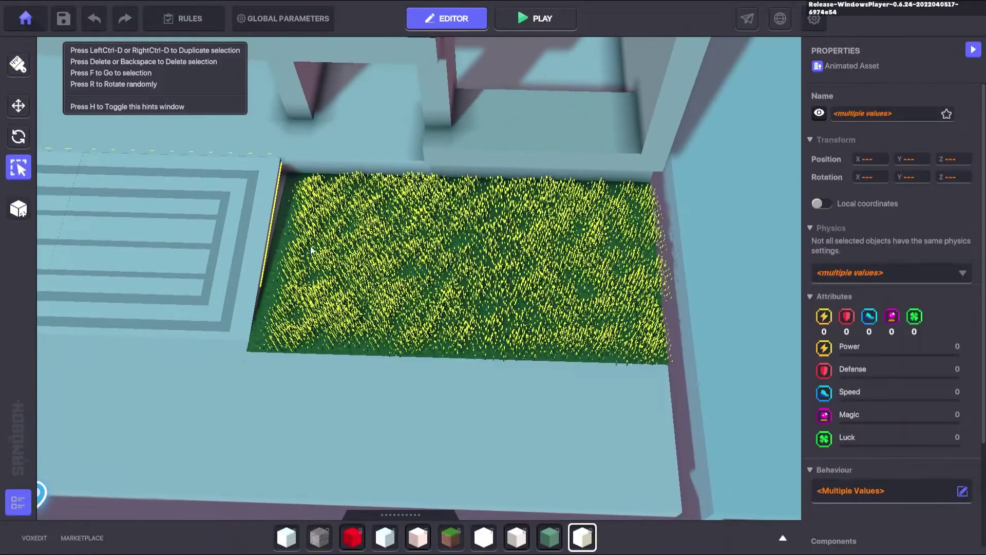
In The Sandbox Game Maker, save the experience and reload the Build Park draft from the main menu.
{"action": "left_click_drag", "start_coordinate": [704, 198], "coordinate": [279, 348]}
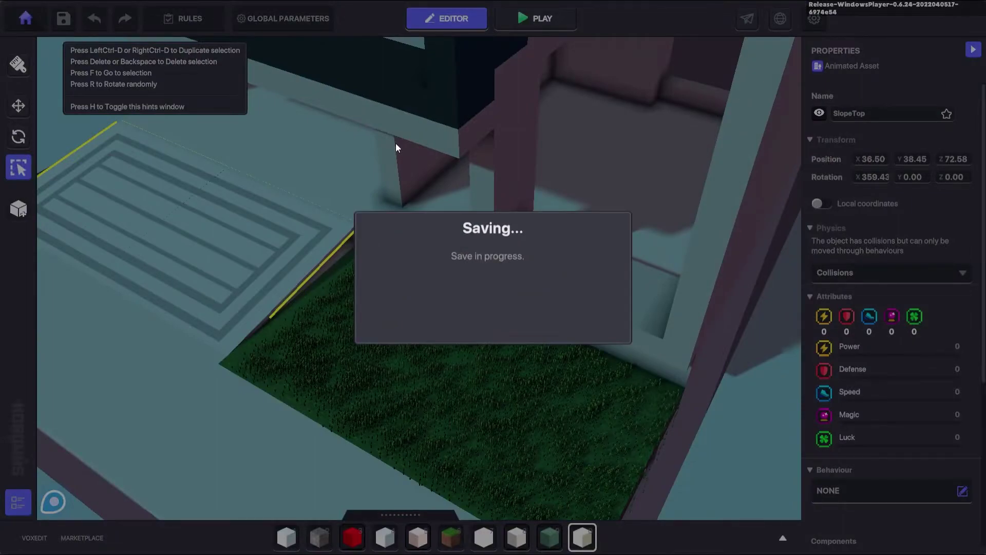
{"action": "left_click", "coordinate": [517, 318]}
{"action": "key", "text": "Escape"}
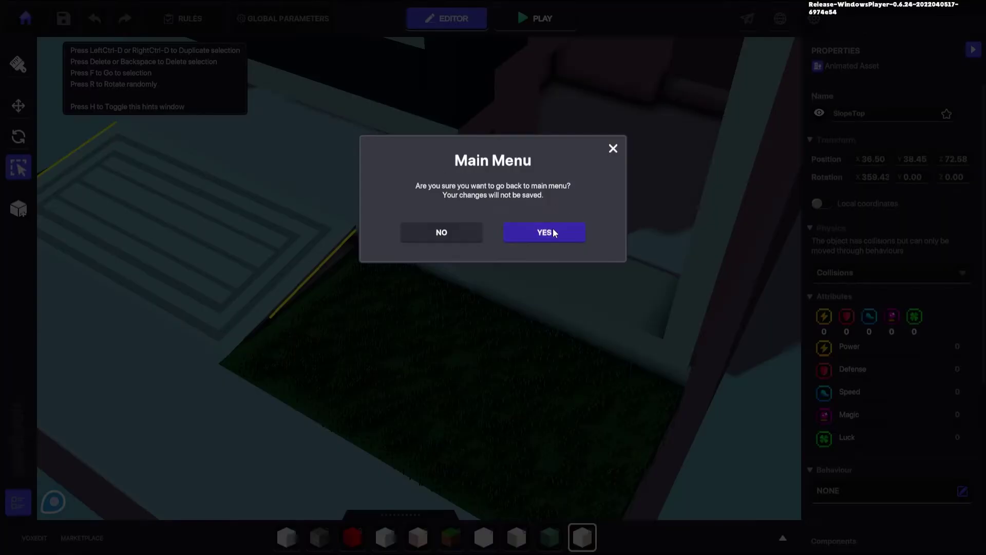
{"action": "left_click", "coordinate": [544, 233]}
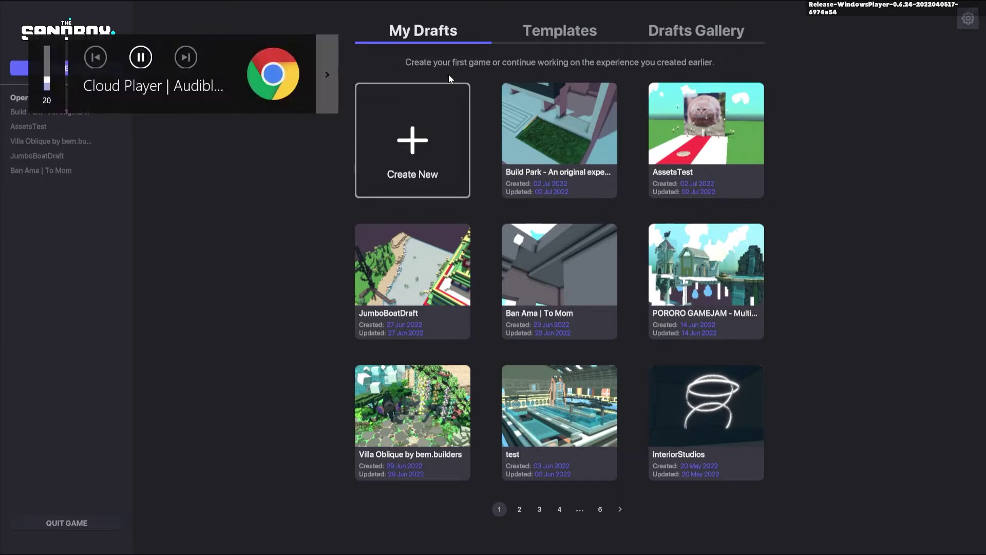
{"action": "left_click", "coordinate": [507, 241]}
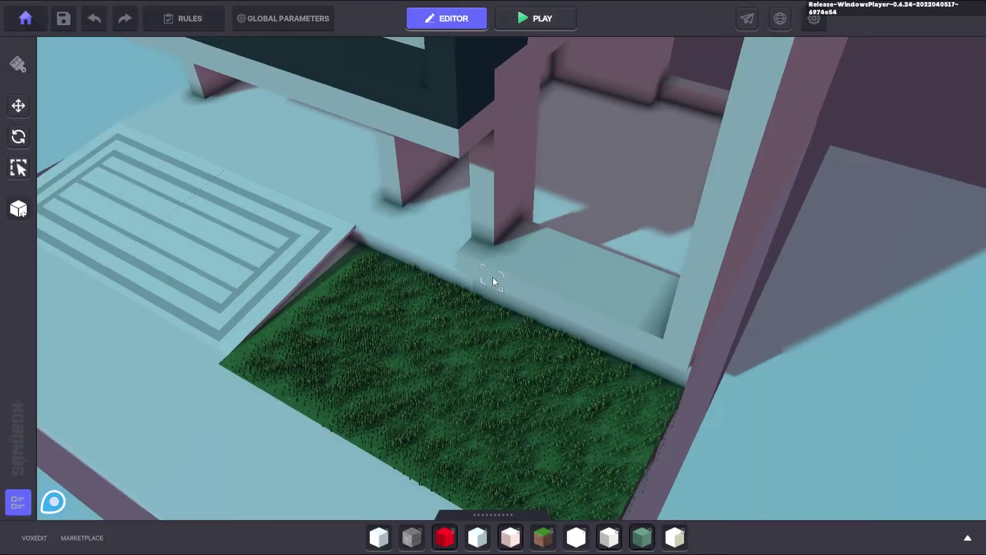
Find the SlopeBottom asset by searching "Slopeb" and place it at the striped slope in front of the house.
{"action": "key", "text": "Tab"}
{"action": "left_click", "coordinate": [185, 283]}
{"action": "type", "text": "Slopeb"}
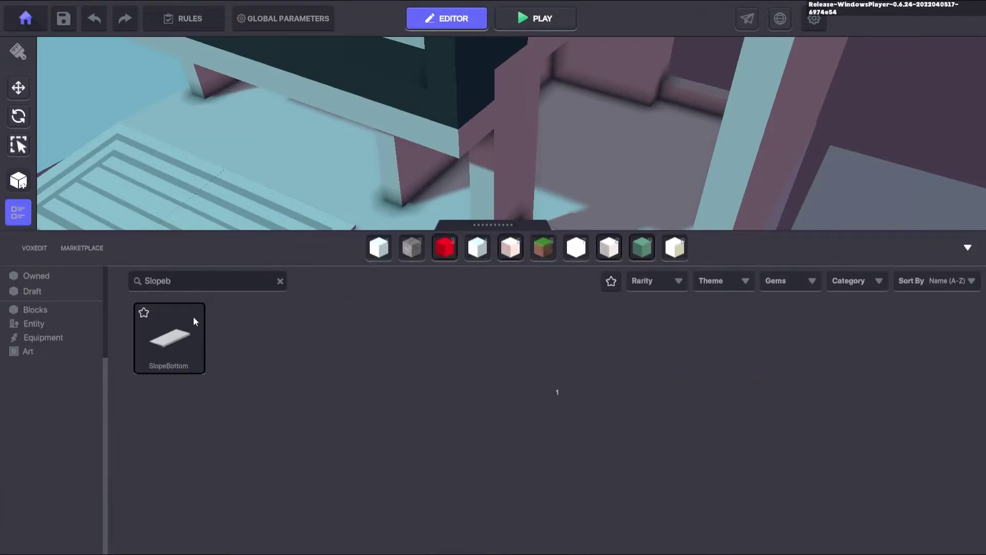
{"action": "left_click", "coordinate": [193, 317]}
{"action": "key", "text": "Tab"}
{"action": "left_click", "coordinate": [359, 296]}
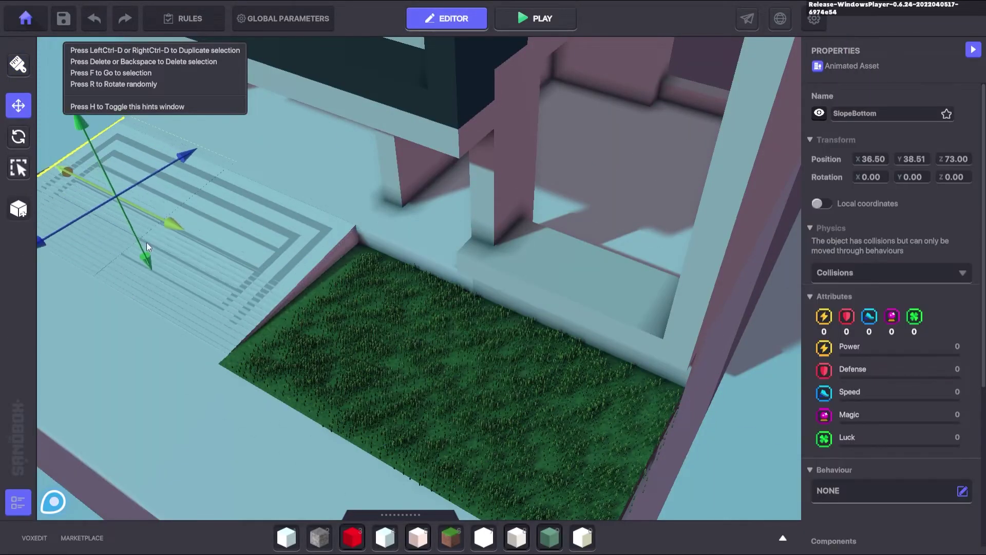
Move SlopeBottom beneath the striped SlopeTop until their edges line up, and check the fit beside the house.
{"action": "right_click_drag", "start_coordinate": [147, 242], "coordinate": [401, 267]}
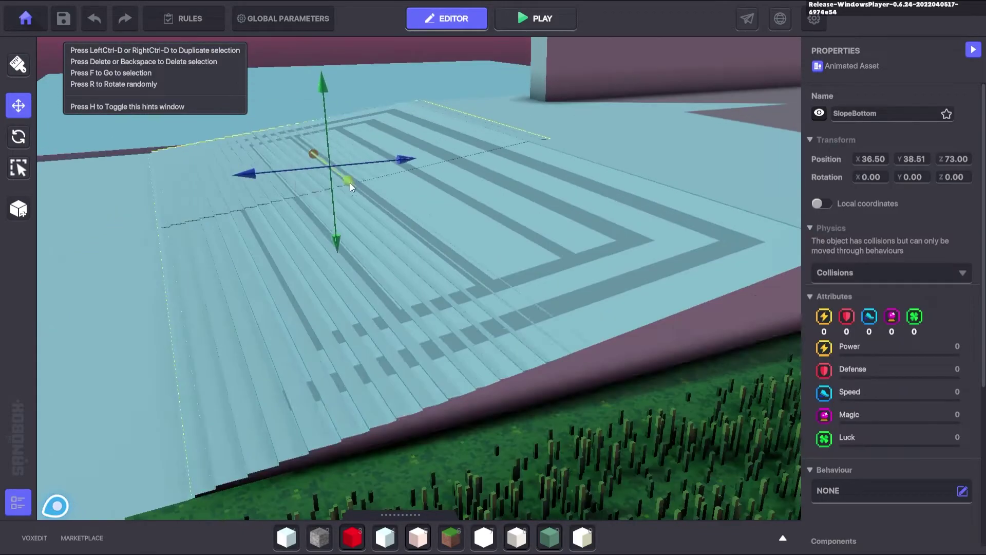
{"action": "left_click_drag", "start_coordinate": [350, 183], "coordinate": [343, 178]}
{"action": "right_click_drag", "start_coordinate": [577, 260], "coordinate": [568, 211]}
{"action": "left_click_drag", "start_coordinate": [324, 98], "coordinate": [302, 98]}
{"action": "left_click", "coordinate": [720, 215]}
{"action": "right_click_drag", "start_coordinate": [302, 97], "coordinate": [560, 236]}
{"action": "left_click", "coordinate": [607, 240]}
{"action": "left_click", "coordinate": [627, 221]}
{"action": "left_click_drag", "start_coordinate": [656, 198], "coordinate": [665, 207]}
{"action": "right_click_drag", "start_coordinate": [664, 207], "coordinate": [437, 347]}
{"action": "left_click", "coordinate": [436, 267]}
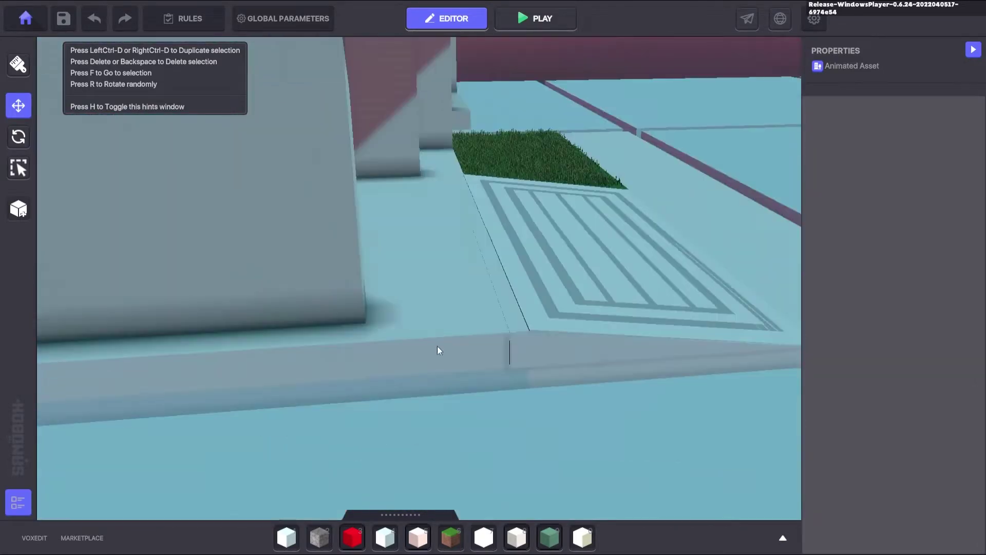
Nudge the striped slope slightly so its edge meets the house floor.
{"action": "left_click", "coordinate": [514, 298]}
{"action": "right_click_drag", "start_coordinate": [514, 298], "coordinate": [478, 298]}
{"action": "left_click_drag", "start_coordinate": [351, 346], "coordinate": [356, 347]}
{"action": "right_click_drag", "start_coordinate": [360, 347], "coordinate": [518, 145]}
{"action": "left_click", "coordinate": [590, 329]}
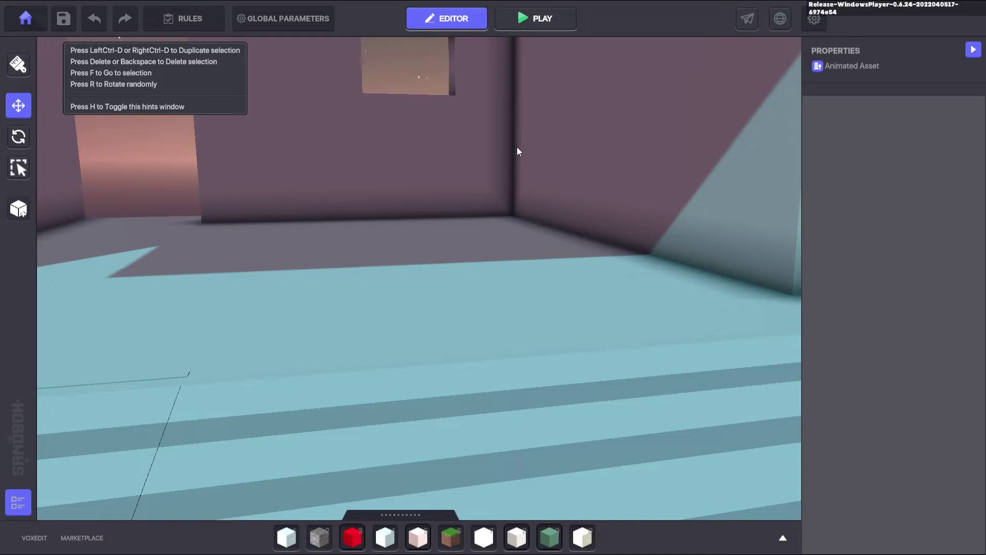
Fit the SlabDark edging along the back of the lawn, against the house floor.
{"action": "left_click_drag", "start_coordinate": [625, 209], "coordinate": [243, 319]}
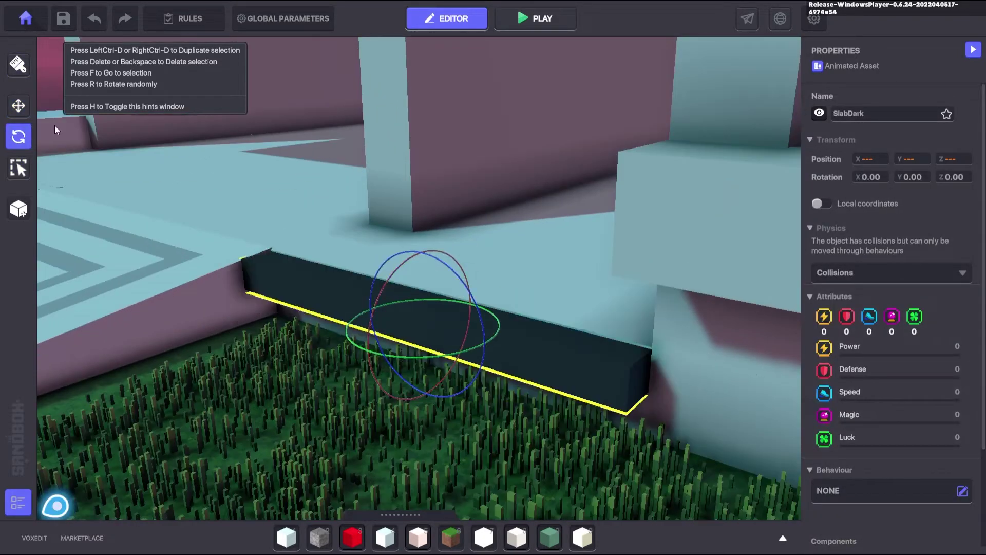
{"action": "key", "text": "w"}
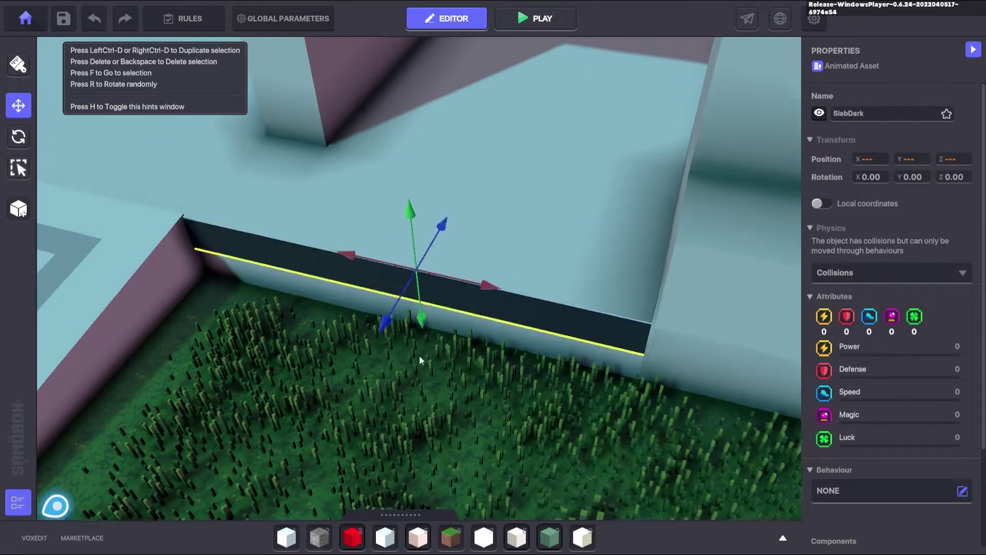
{"action": "scroll", "coordinate": [419, 356], "scroll_direction": "down", "scroll_amount": 5}
{"action": "scroll", "coordinate": [389, 331], "scroll_direction": "up", "scroll_amount": 5}
{"action": "right_click_drag", "start_coordinate": [266, 314], "coordinate": [376, 243]}
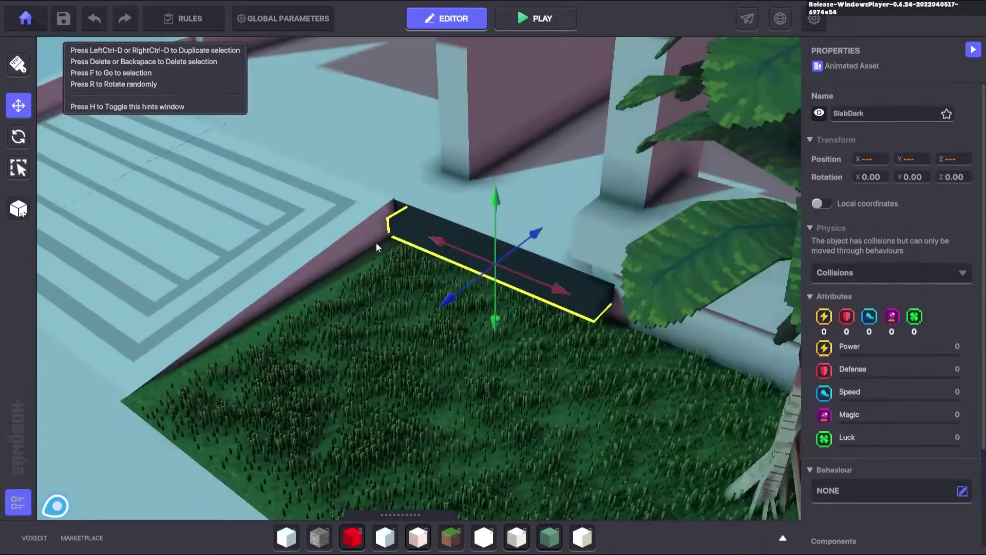
Turn SlabDark toward the direction of the striped slope and move it to the slope's side edge.
{"action": "key", "text": "e"}
{"action": "left_click_drag", "start_coordinate": [463, 293], "coordinate": [687, 254]}
{"action": "right_click_drag", "start_coordinate": [686, 254], "coordinate": [606, 247]}
{"action": "left_click_drag", "start_coordinate": [514, 205], "coordinate": [513, 231]}
{"action": "key", "text": "w"}
{"action": "left_click_drag", "start_coordinate": [565, 265], "coordinate": [429, 257]}
{"action": "right_click_drag", "start_coordinate": [429, 257], "coordinate": [380, 198]}
Fine-tune the tilt and position of SlabDark so it follows the slope's edge beside the grass.
{"action": "left_click", "coordinate": [18, 137]}
{"action": "left_click_drag", "start_coordinate": [515, 103], "coordinate": [525, 101]}
{"action": "left_click", "coordinate": [18, 106]}
{"action": "right_click_drag", "start_coordinate": [514, 231], "coordinate": [534, 221]}
{"action": "left_click_drag", "start_coordinate": [538, 182], "coordinate": [435, 191]}
{"action": "left_click_drag", "start_coordinate": [357, 105], "coordinate": [359, 136]}
{"action": "right_click_drag", "start_coordinate": [356, 135], "coordinate": [309, 216]}
{"action": "left_click_drag", "start_coordinate": [270, 272], "coordinate": [269, 264]}
{"action": "right_click_drag", "start_coordinate": [269, 264], "coordinate": [436, 193]}
{"action": "left_click_drag", "start_coordinate": [453, 211], "coordinate": [443, 211]}
{"action": "right_click_drag", "start_coordinate": [443, 211], "coordinate": [174, 226]}
Try to align a SlabDark piece at the lawn's front corner with a Y rotation of 0, and delete it.
{"action": "left_click", "coordinate": [19, 138]}
{"action": "left_click_drag", "start_coordinate": [118, 221], "coordinate": [274, 123]}
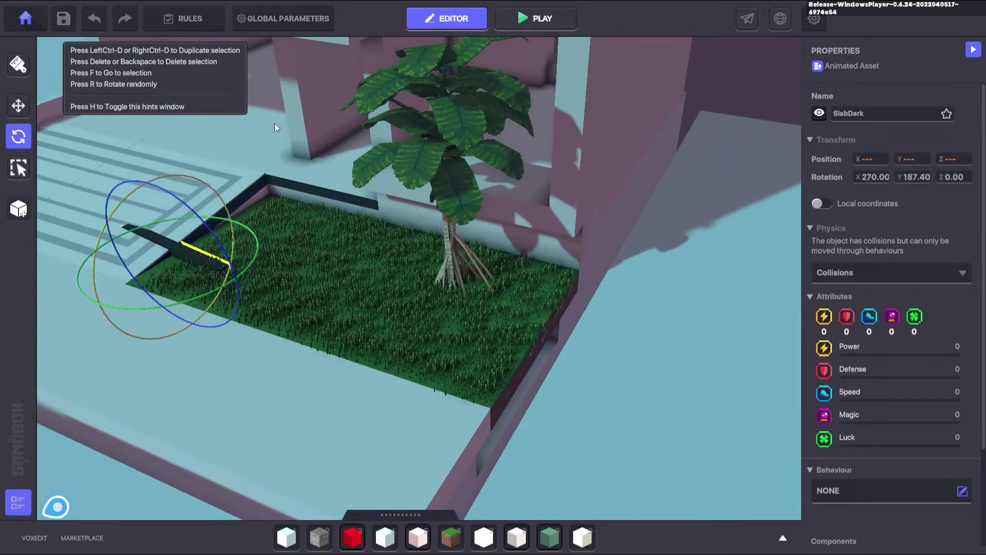
{"action": "left_click", "coordinate": [18, 106]}
{"action": "right_click_drag", "start_coordinate": [196, 195], "coordinate": [231, 267]}
{"action": "left_click_drag", "start_coordinate": [288, 288], "coordinate": [300, 348]}
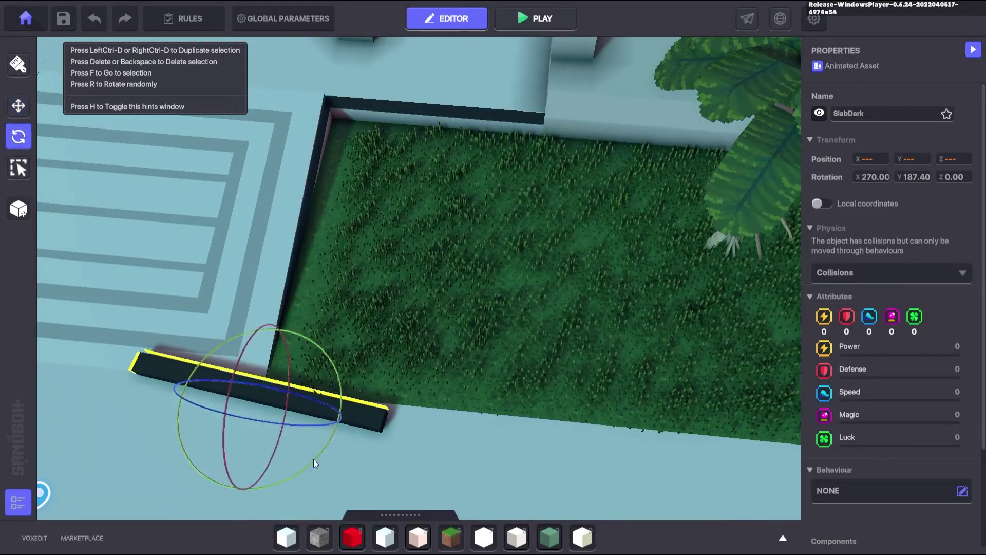
{"action": "left_click_drag", "start_coordinate": [316, 460], "coordinate": [342, 452]}
{"action": "left_click", "coordinate": [922, 178]}
{"action": "type", "text": "0"}
{"action": "key", "text": "Return"}
{"action": "left_click", "coordinate": [18, 106]}
{"action": "right_click_drag", "start_coordinate": [216, 287], "coordinate": [293, 327]}
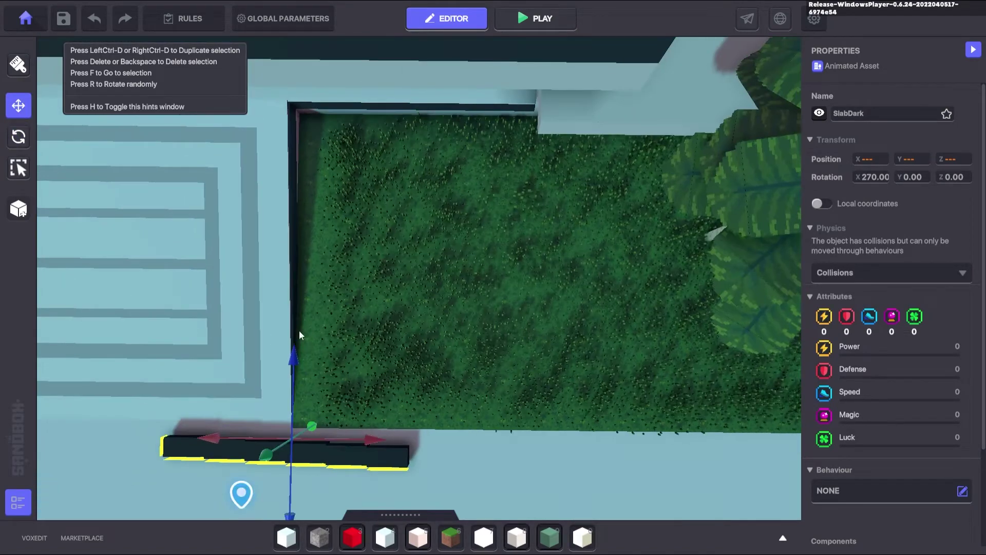
{"action": "key", "text": "Delete"}
Line up the SlabWhite pieces into a low sloping wall along the outer side of the striped slope.
{"action": "middle_click_drag", "start_coordinate": [299, 331], "coordinate": [266, 267]}
{"action": "scroll", "coordinate": [266, 267], "scroll_direction": "down", "scroll_amount": 4}
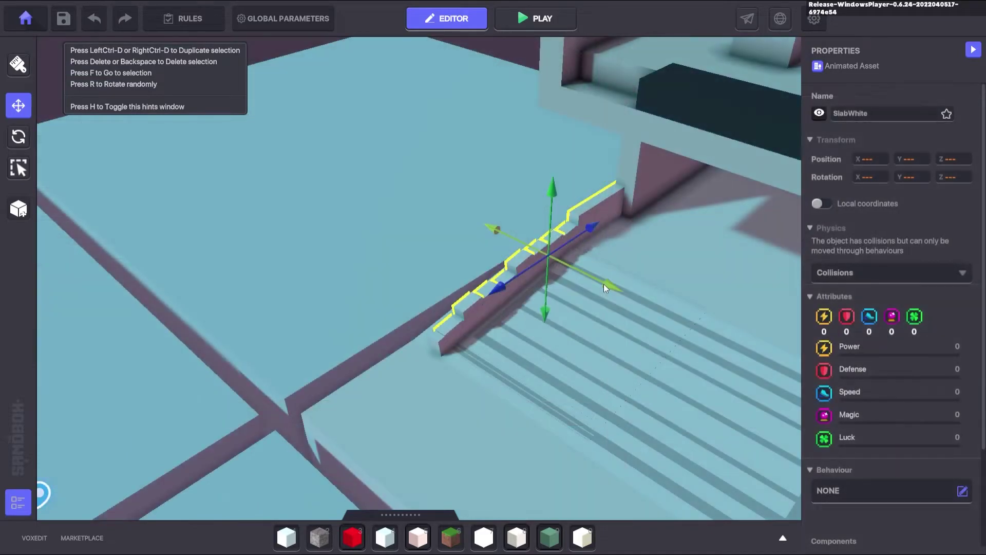
{"action": "right_click_drag", "start_coordinate": [603, 284], "coordinate": [421, 282]}
{"action": "scroll", "coordinate": [422, 282], "scroll_direction": "up", "scroll_amount": 3}
{"action": "scroll", "coordinate": [532, 249], "scroll_direction": "up", "scroll_amount": 3}
{"action": "right_click_drag", "start_coordinate": [533, 249], "coordinate": [463, 230]}
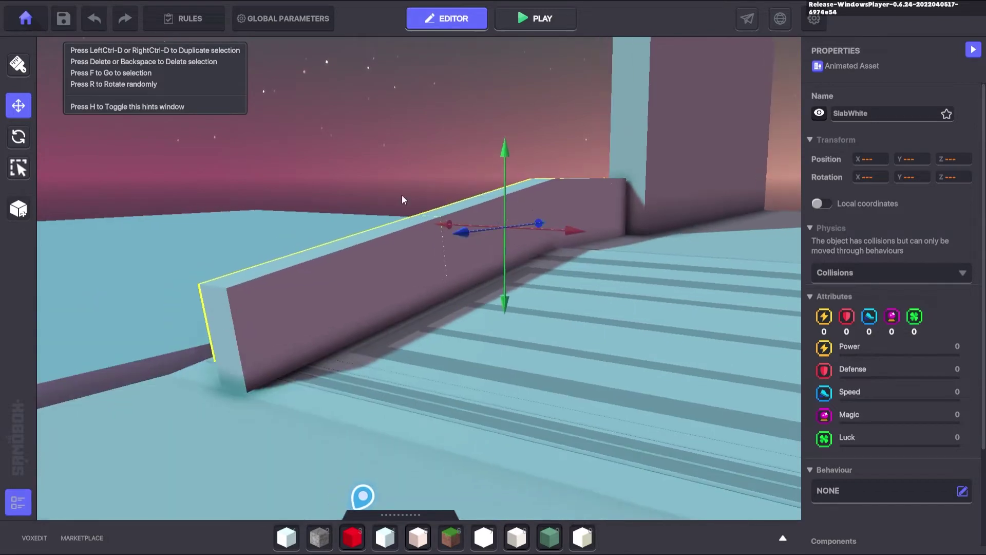
{"action": "left_click", "coordinate": [373, 152]}
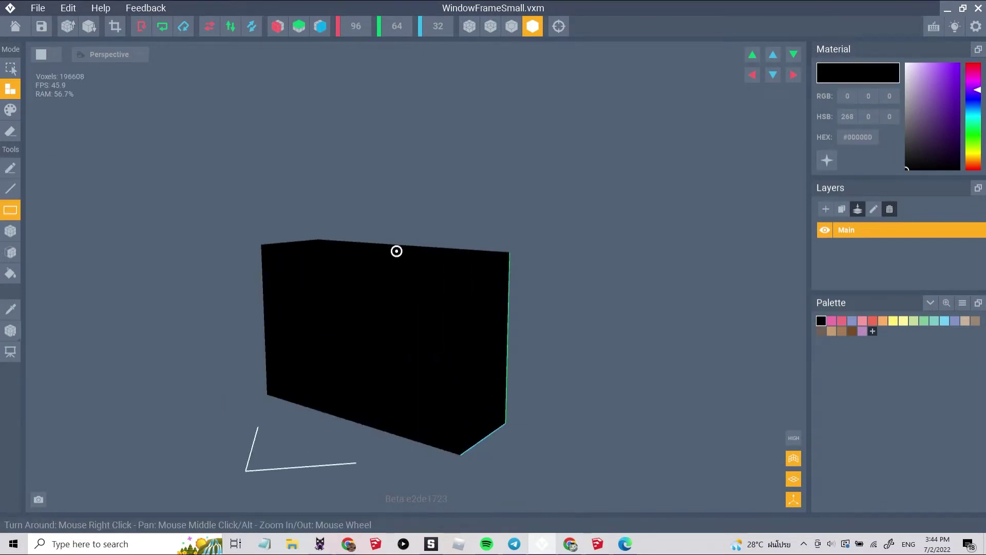
In VoxEdit, erase the inside of the dark WindowFrameSmall block all the way through to leave a hollow rectangular frame.
{"action": "left_click", "coordinate": [4, 132]}
{"action": "left_click_drag", "start_coordinate": [211, 194], "coordinate": [348, 326]}
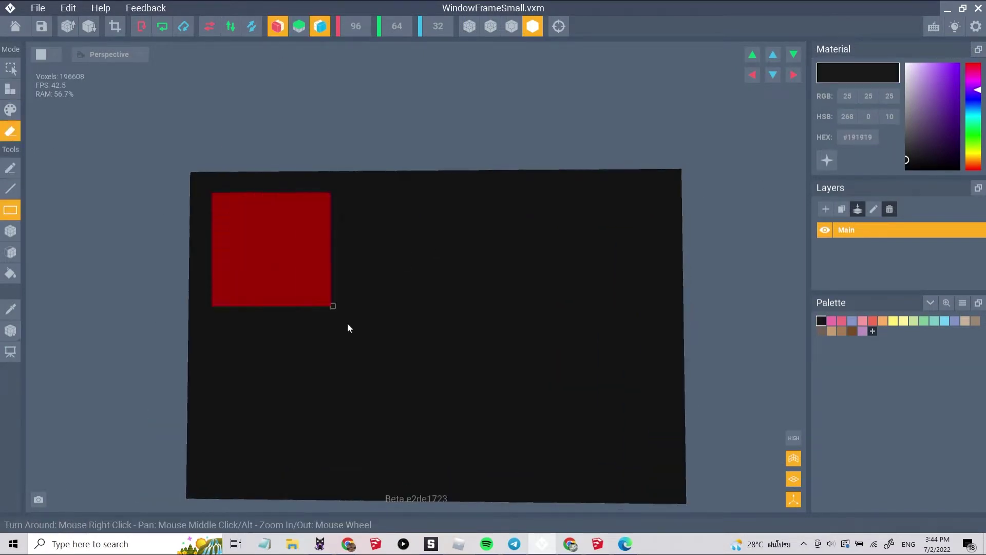
{"action": "mouse_move", "coordinate": [218, 196]}
{"action": "left_mouse_down"}
{"action": "mouse_move", "coordinate": [495, 449]}
{"action": "mouse_move", "coordinate": [400, 381]}
{"action": "left_mouse_up"}
{"action": "mouse_move", "coordinate": [303, 252]}
{"action": "right_mouse_down"}
{"action": "mouse_move", "coordinate": [471, 245]}
{"action": "mouse_move", "coordinate": [328, 240]}
{"action": "right_mouse_up"}
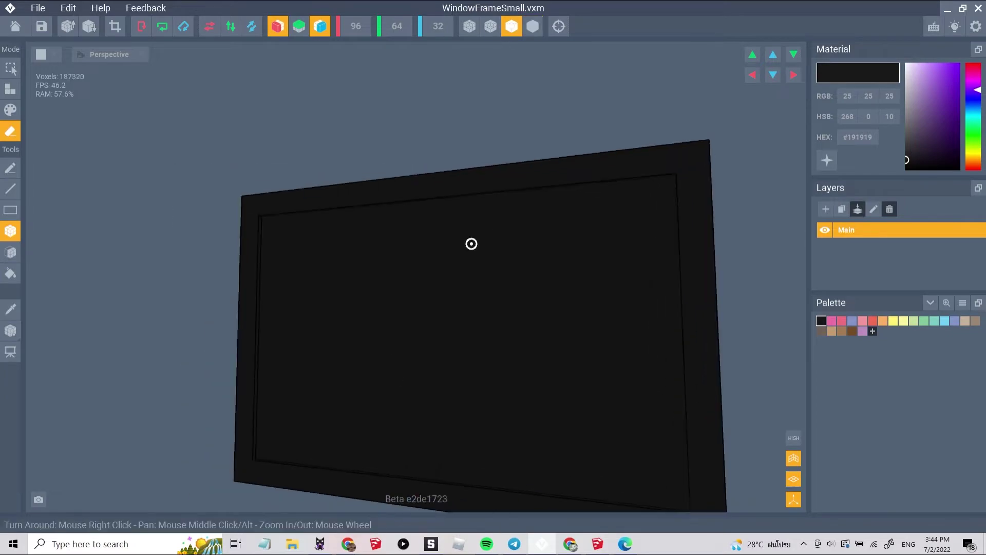
{"action": "left_click_drag", "start_coordinate": [357, 324], "coordinate": [362, 329]}
{"action": "mouse_move", "coordinate": [362, 329]}
{"action": "right_mouse_down"}
{"action": "mouse_move", "coordinate": [297, 397]}
{"action": "mouse_move", "coordinate": [303, 453]}
{"action": "mouse_move", "coordinate": [319, 320]}
{"action": "mouse_move", "coordinate": [329, 426]}
{"action": "mouse_move", "coordinate": [311, 458]}
{"action": "right_mouse_up"}
{"action": "scroll", "coordinate": [304, 453], "scroll_direction": "down", "scroll_amount": 5}
{"action": "left_click", "coordinate": [321, 324]}
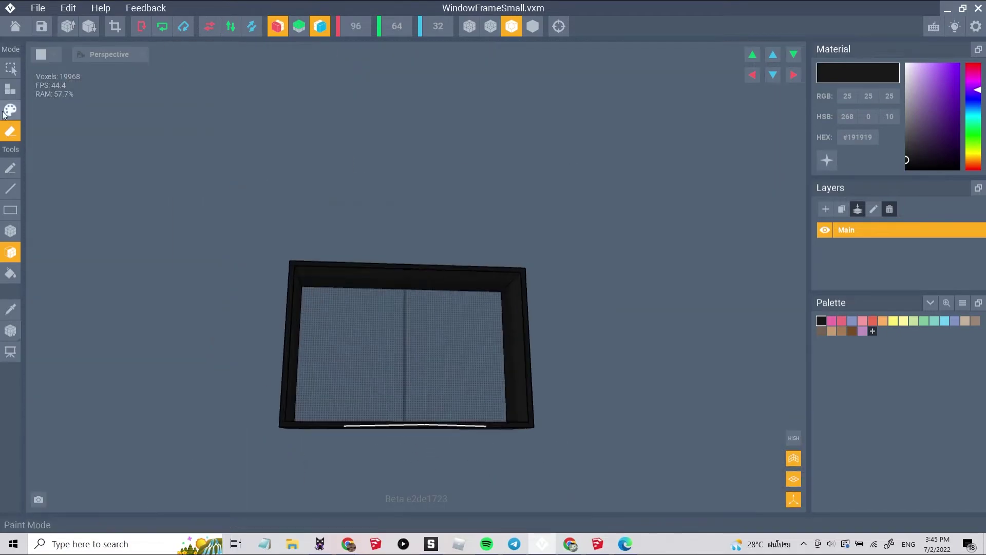
Export the hollow window frame with a thumbnail.
{"action": "left_click", "coordinate": [38, 8]}
{"action": "mouse_move", "coordinate": [77, 77]}
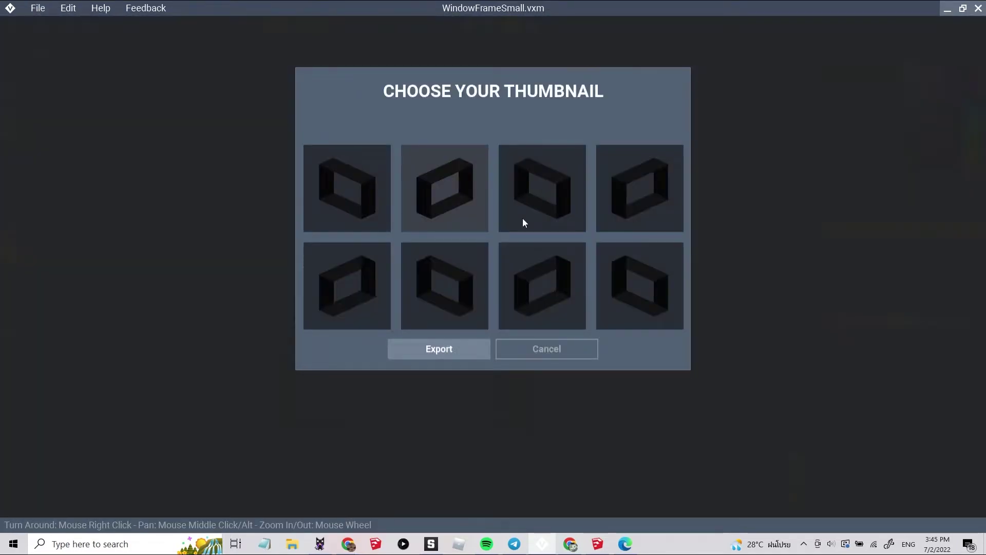
{"action": "key", "text": "Return"}
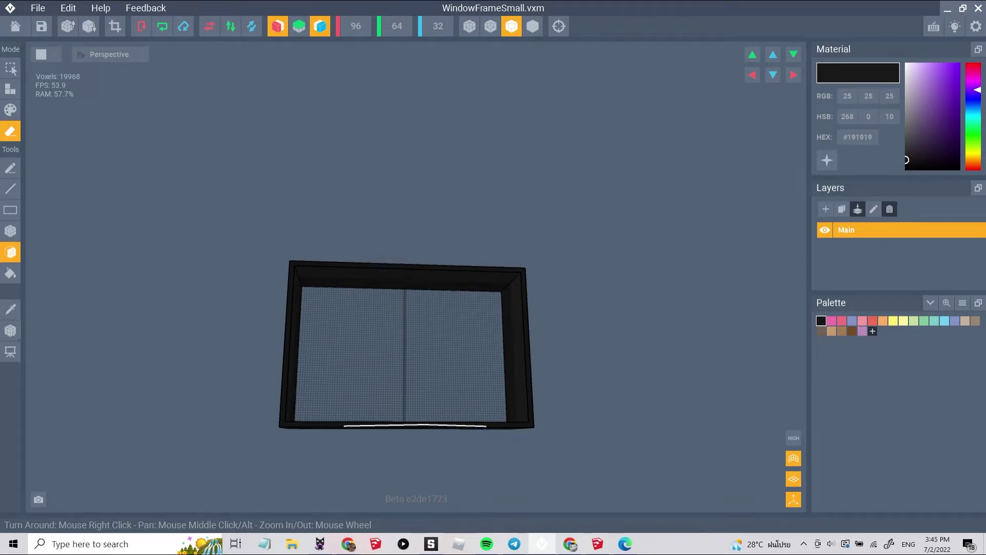
Switch to The Sandbox Game Maker, save the experience and return to the home menu.
{"action": "left_click", "coordinate": [429, 544]}
{"action": "left_click", "coordinate": [63, 18]}
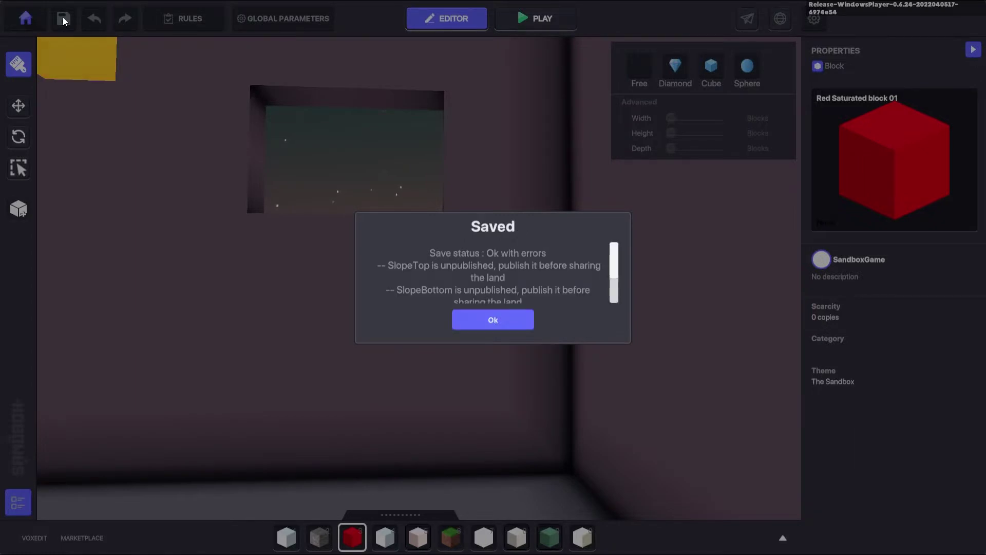
{"action": "left_click", "coordinate": [463, 318]}
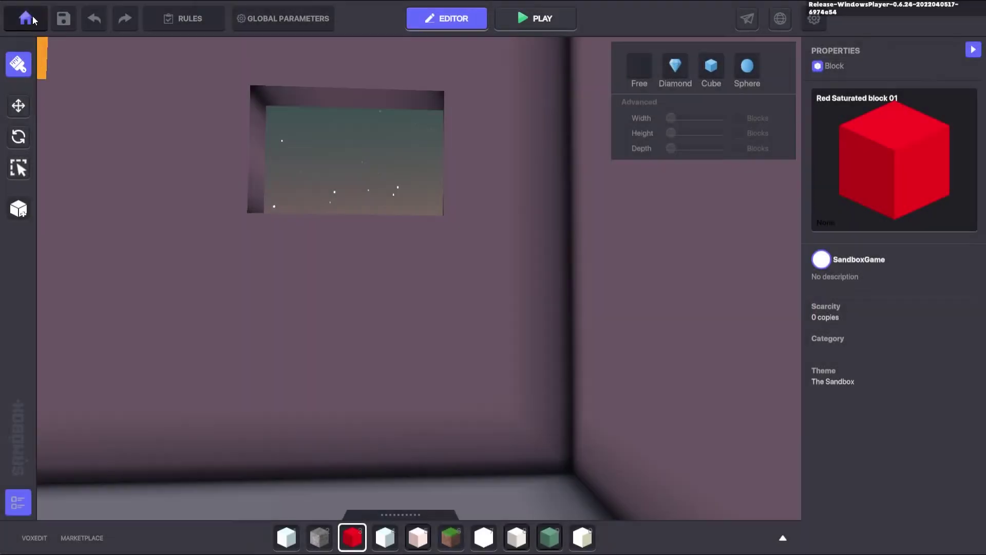
{"action": "left_click", "coordinate": [31, 19]}
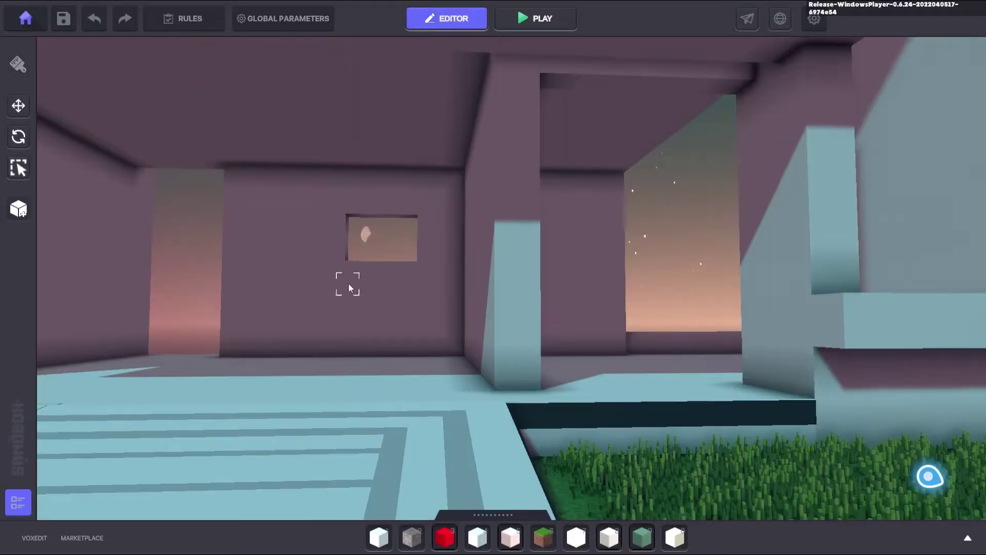
Find SmallWindowFrame by searching "Small" and place two overlapping frames across the base of the tall wall opening.
{"action": "key", "text": "Tab"}
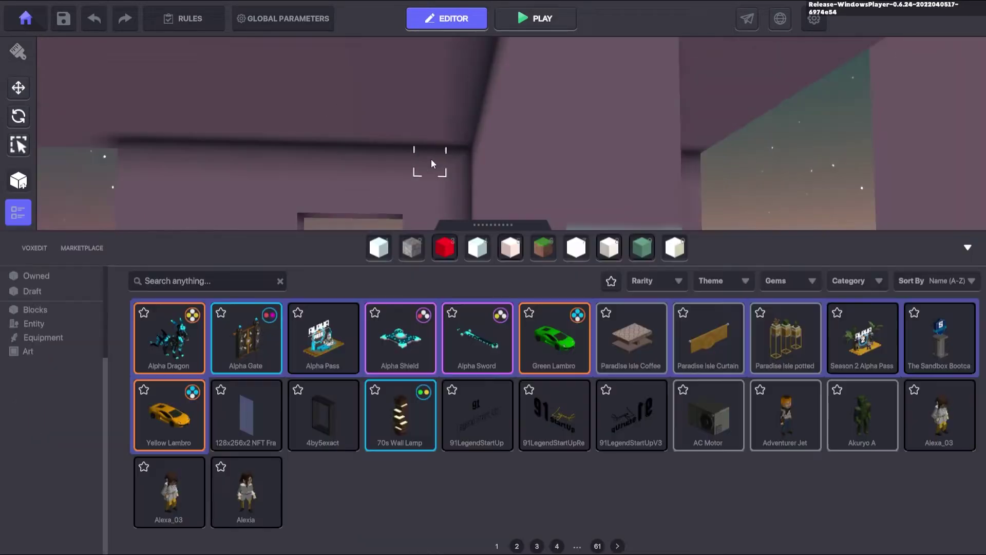
{"action": "left_click", "coordinate": [181, 280]}
{"action": "type", "text": "Small"}
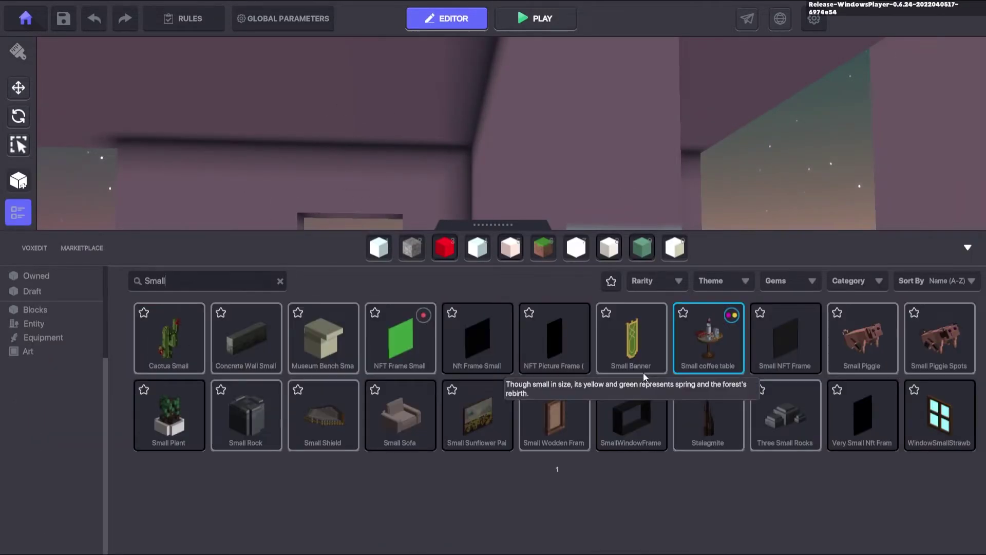
{"action": "left_click", "coordinate": [631, 416]}
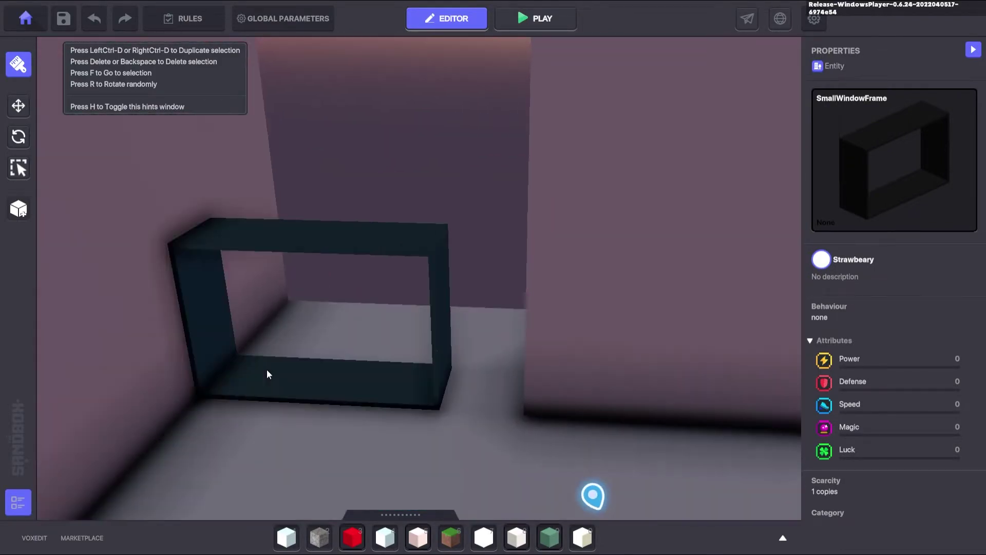
{"action": "left_click", "coordinate": [266, 369]}
{"action": "left_click", "coordinate": [345, 371]}
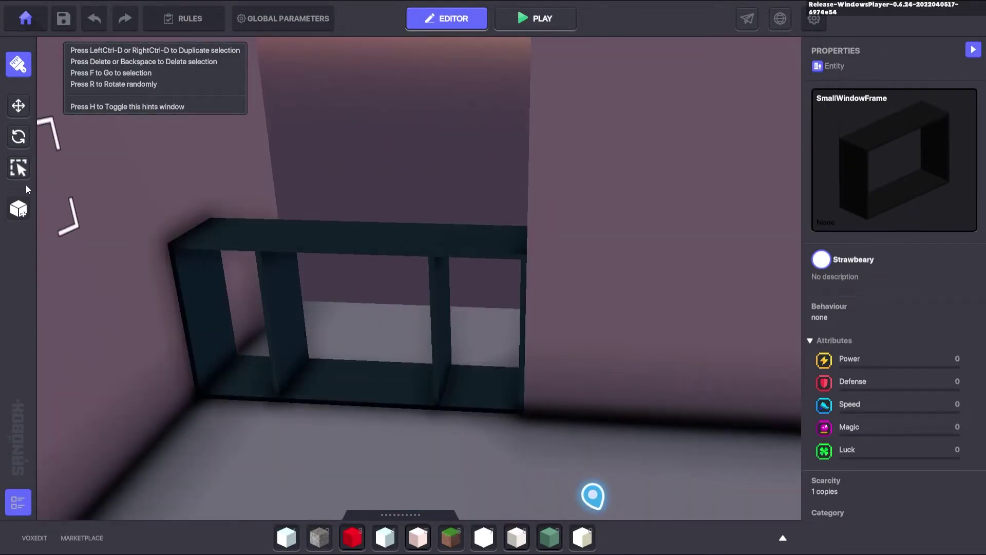
Duplicate the two SmallWindowFrame pieces and stack the copies directly above them as a second row.
{"action": "left_click", "coordinate": [18, 168]}
{"action": "left_click", "coordinate": [288, 270]}
{"action": "left_click", "coordinate": [372, 272], "text": "shift"}
{"action": "left_click", "coordinate": [19, 106]}
{"action": "key", "text": "ctrl+d"}
{"action": "left_click_drag", "start_coordinate": [339, 253], "coordinate": [338, 136]}
Duplicate the stacked frames upward and delete the two surplus top frames to leave three rows in the opening.
{"action": "left_click", "coordinate": [395, 237], "text": "shift"}
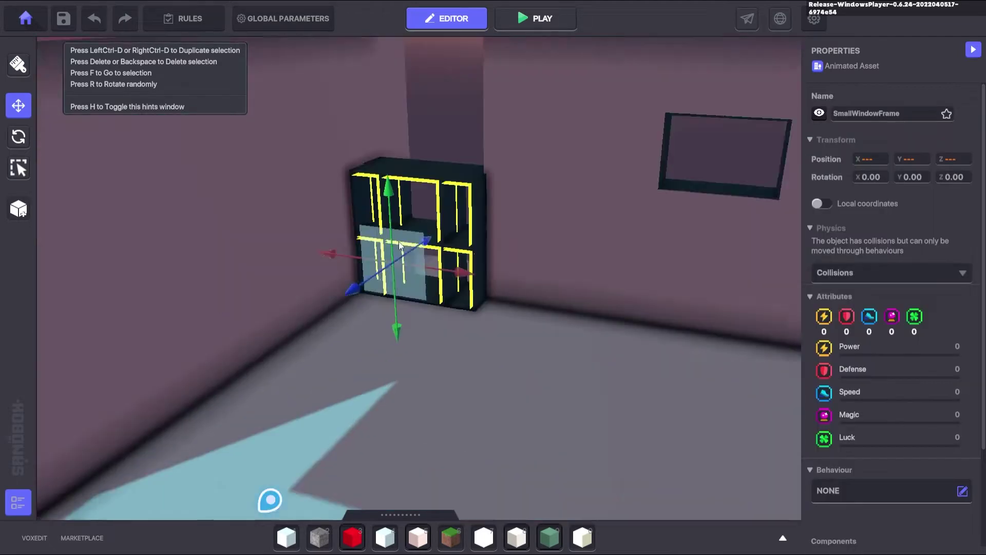
{"action": "key", "text": "ctrl+d"}
{"action": "left_click_drag", "start_coordinate": [409, 194], "coordinate": [406, 81]}
{"action": "left_click", "coordinate": [535, 108]}
{"action": "left_click", "coordinate": [491, 99]}
{"action": "key", "text": "Delete"}
{"action": "left_click", "coordinate": [395, 95]}
{"action": "key", "text": "Delete"}
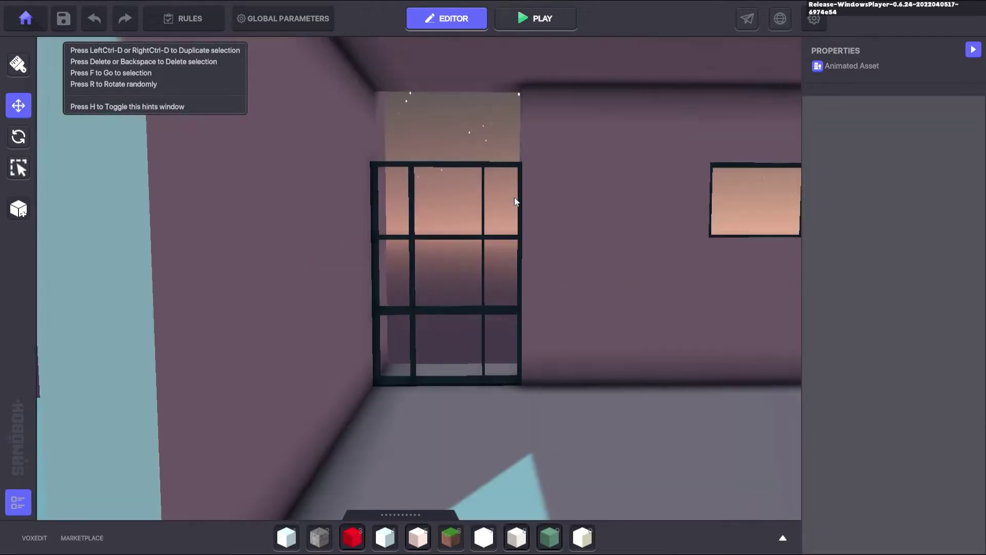
Delete the overlapping column of frames so that only one three-high column remains in the opening.
{"action": "left_click", "coordinate": [517, 202]}
{"action": "left_click_drag", "start_coordinate": [432, 249], "coordinate": [525, 247]}
{"action": "left_click", "coordinate": [625, 198]}
{"action": "left_click", "coordinate": [519, 198]}
{"action": "right_click_drag", "start_coordinate": [519, 198], "coordinate": [475, 228]}
{"action": "key", "text": "Delete"}
{"action": "left_click", "coordinate": [429, 236]}
{"action": "key", "text": "Delete"}
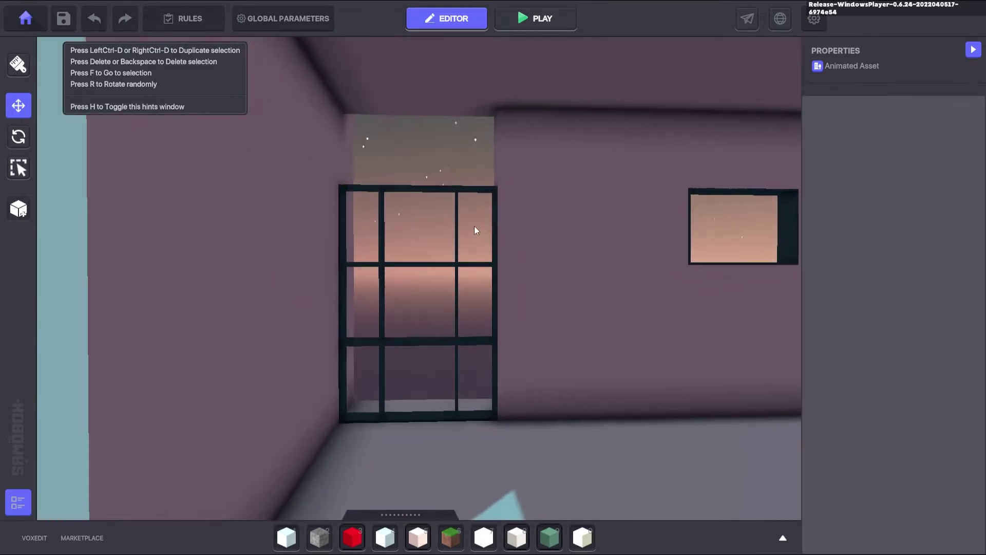
{"action": "left_click", "coordinate": [416, 255]}
{"action": "left_click", "coordinate": [407, 335], "text": "shift"}
{"action": "key", "text": "Delete"}
Move the three remaining SmallWindowFrame pieces together toward the left side of the opening.
{"action": "left_click", "coordinate": [454, 366]}
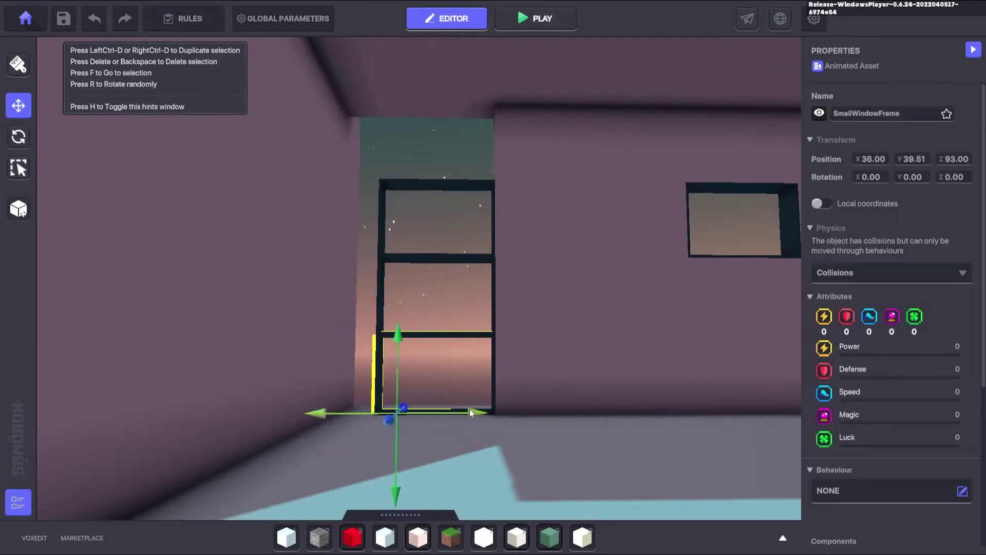
{"action": "left_click", "coordinate": [452, 298], "text": "shift"}
{"action": "left_click", "coordinate": [452, 221], "text": "shift"}
{"action": "left_click_drag", "start_coordinate": [480, 314], "coordinate": [458, 315]}
Try to rotate the three-high column of frames, and undo the rotation.
{"action": "left_click", "coordinate": [19, 137]}
{"action": "right_click_drag", "start_coordinate": [459, 315], "coordinate": [406, 244]}
{"action": "left_click_drag", "start_coordinate": [406, 244], "coordinate": [165, 224]}
{"action": "key", "text": "ctrl+z"}
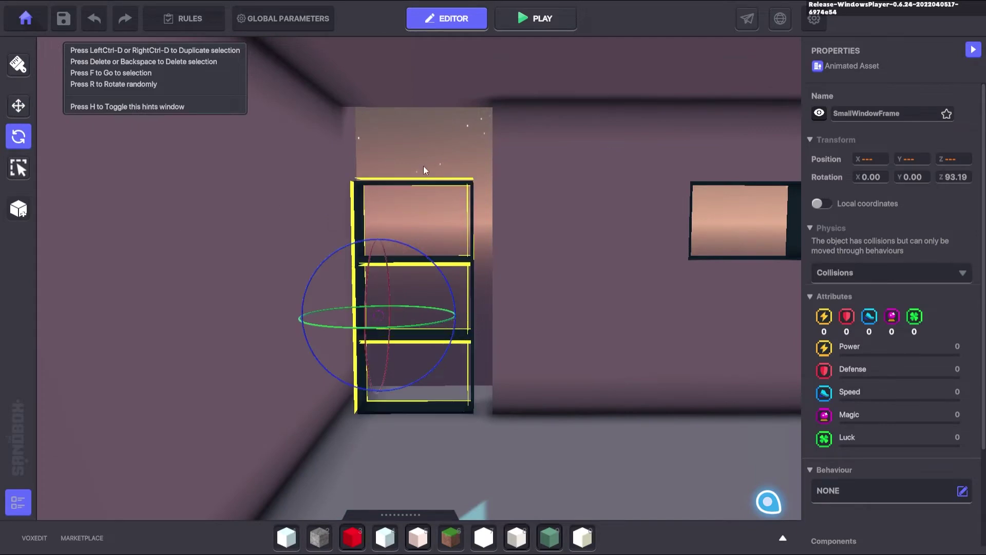
Duplicate the column of frames and offset the copies sideways to add vertical bars to the grille.
{"action": "left_click", "coordinate": [19, 106]}
{"action": "right_click_drag", "start_coordinate": [494, 231], "coordinate": [544, 272]}
{"action": "left_click", "coordinate": [544, 272]}
{"action": "left_click", "coordinate": [408, 232], "text": "shift"}
{"action": "left_click", "coordinate": [411, 314], "text": "shift"}
{"action": "left_click_drag", "start_coordinate": [448, 295], "coordinate": [424, 294]}
{"action": "key", "text": "ctrl+d"}
{"action": "left_click_drag", "start_coordinate": [354, 311], "coordinate": [410, 322]}
Adjust the sideways position and depth of the copied frames so the grille spans the opening and lines up with the wall.
{"action": "right_click_drag", "start_coordinate": [410, 321], "coordinate": [488, 298]}
{"action": "left_click_drag", "start_coordinate": [429, 291], "coordinate": [483, 288]}
{"action": "left_click_drag", "start_coordinate": [417, 310], "coordinate": [412, 298]}
{"action": "right_click_drag", "start_coordinate": [412, 298], "coordinate": [349, 191]}
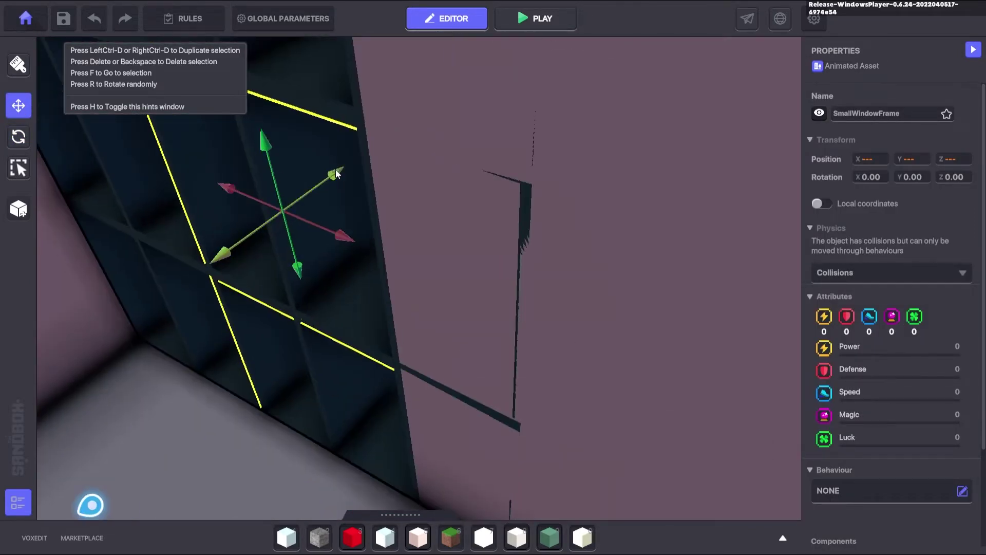
{"action": "left_click_drag", "start_coordinate": [335, 170], "coordinate": [340, 167]}
{"action": "right_click_drag", "start_coordinate": [387, 239], "coordinate": [489, 264]}
{"action": "left_click", "coordinate": [488, 266]}
{"action": "right_click_drag", "start_coordinate": [446, 316], "coordinate": [412, 294]}
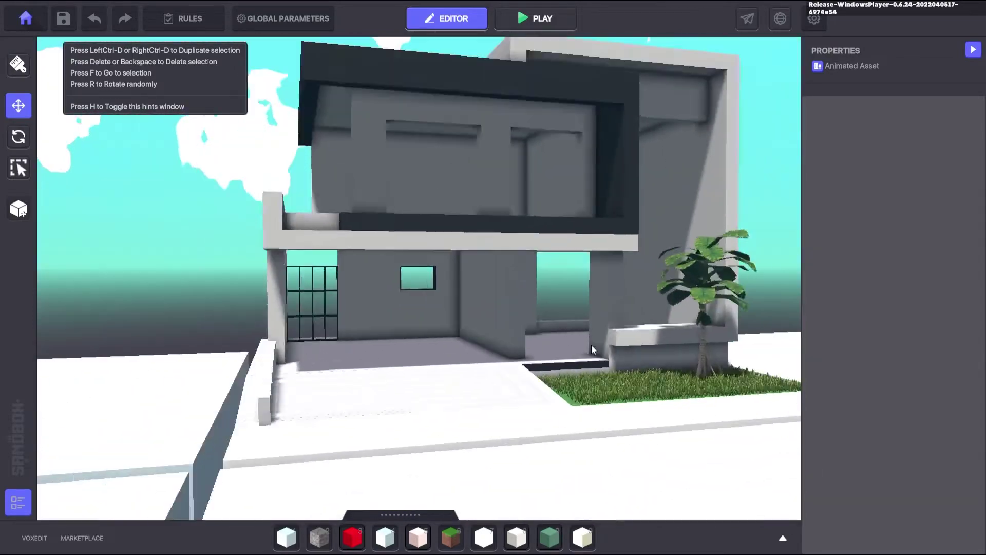
Move the pair of vertical YellowLight strips along the back wall to between the grille and the small window.
{"action": "key", "text": "super"}
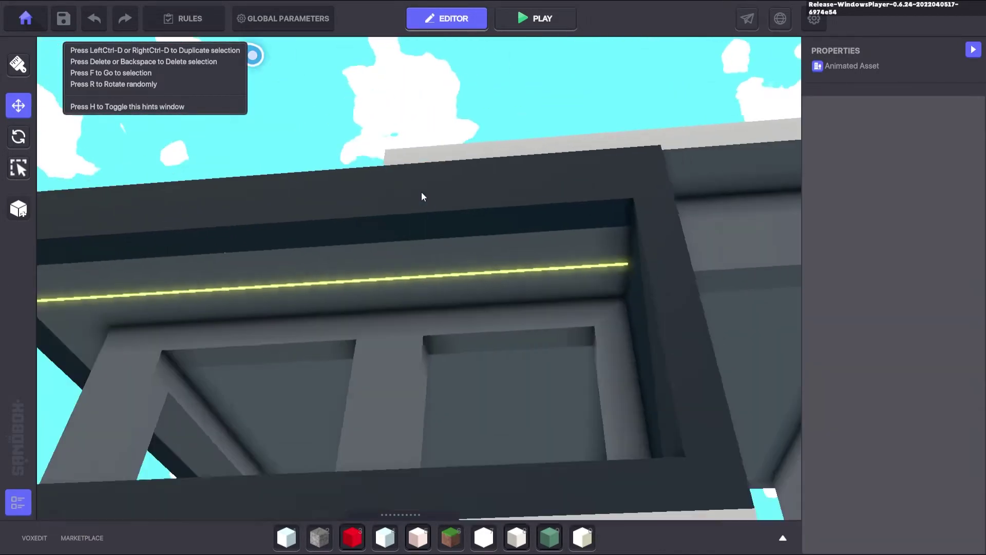
{"action": "left_click_drag", "start_coordinate": [616, 180], "coordinate": [82, 294]}
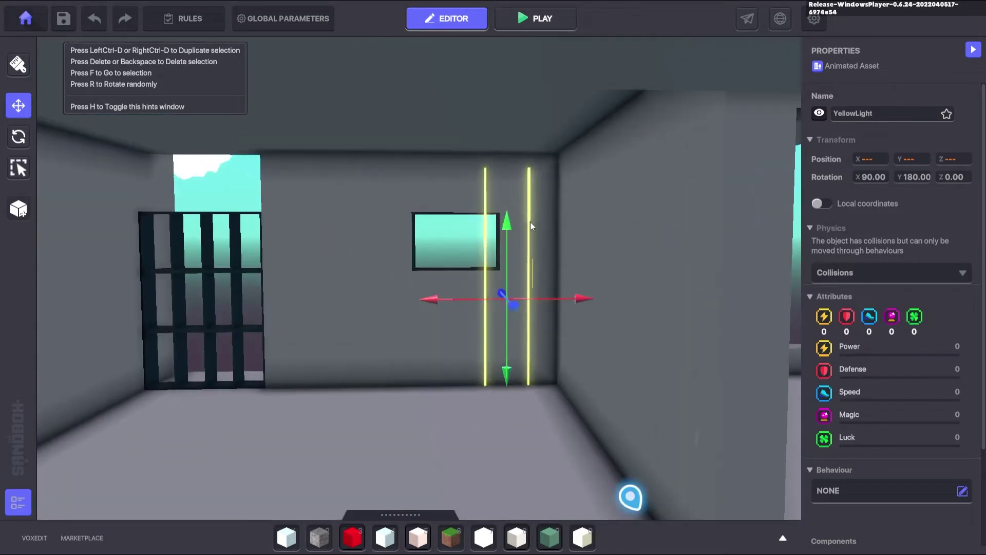
{"action": "left_click_drag", "start_coordinate": [575, 301], "coordinate": [384, 304]}
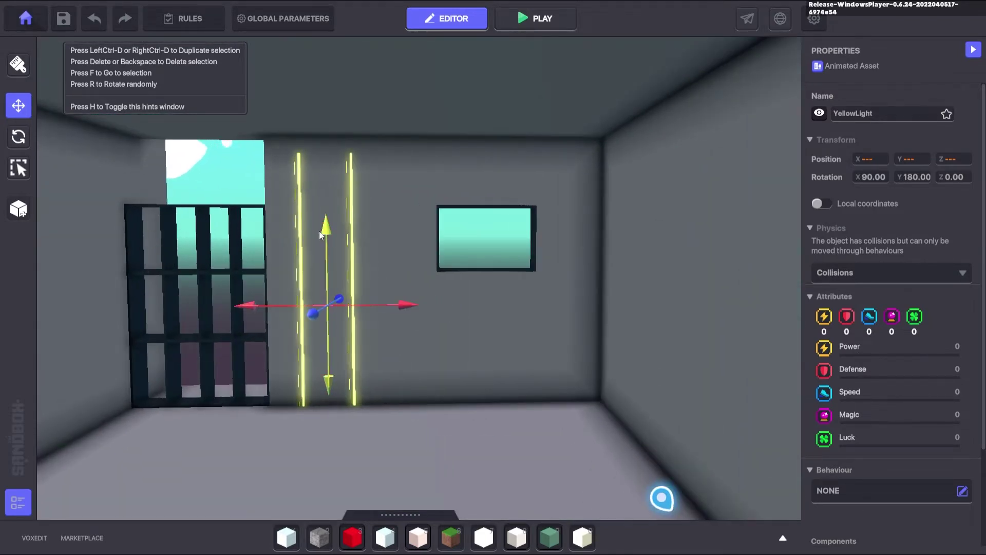
{"action": "left_click", "coordinate": [417, 316]}
{"action": "left_click", "coordinate": [304, 396]}
{"action": "left_click", "coordinate": [304, 398]}
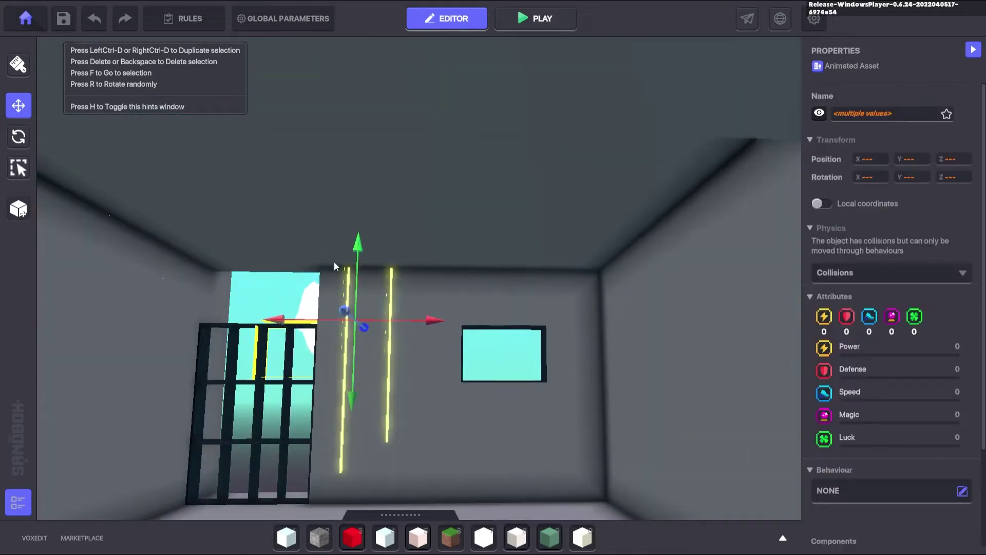
{"action": "left_click", "coordinate": [431, 264]}
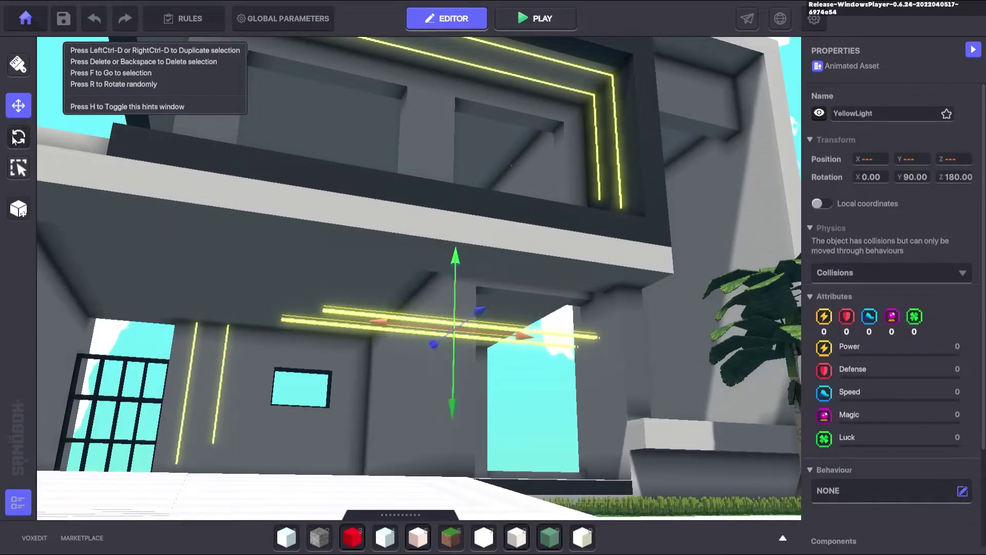
Rotate the horizontal YellowLight pair to Y 180 and Z 180 and run it along the ceiling to the wall strips.
{"action": "left_click", "coordinate": [18, 137]}
{"action": "right_click_drag", "start_coordinate": [410, 297], "coordinate": [443, 224]}
{"action": "key", "text": "w"}
{"action": "key", "text": "s"}
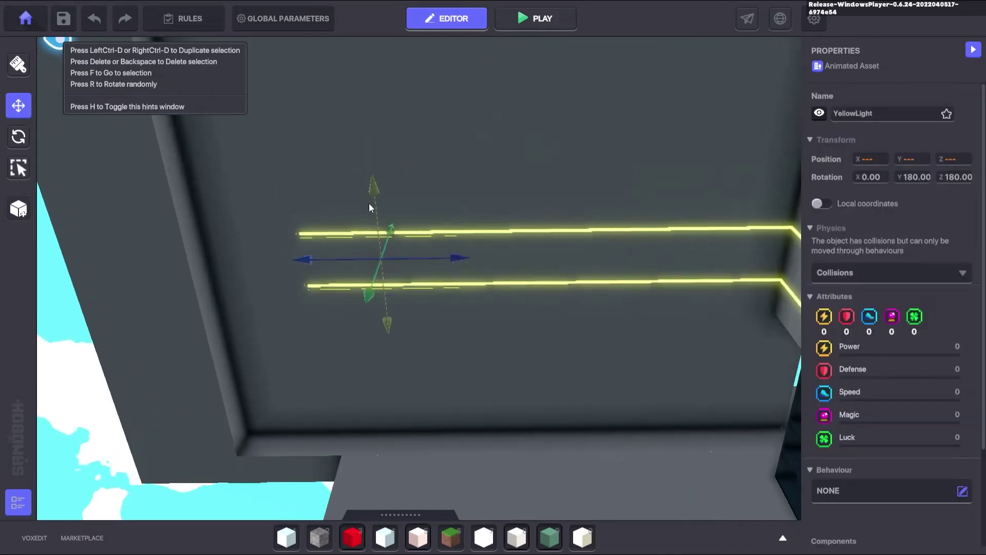
Duplicate the ceiling pair of YellowLight strips and turn the copies so the run continues around a corner.
{"action": "left_click", "coordinate": [304, 247]}
{"action": "right_click_drag", "start_coordinate": [303, 246], "coordinate": [450, 217]}
{"action": "key", "text": "s"}
{"action": "left_click_drag", "start_coordinate": [308, 216], "coordinate": [678, 308]}
{"action": "key", "text": "ctrl+d"}
{"action": "left_click", "coordinate": [19, 137]}
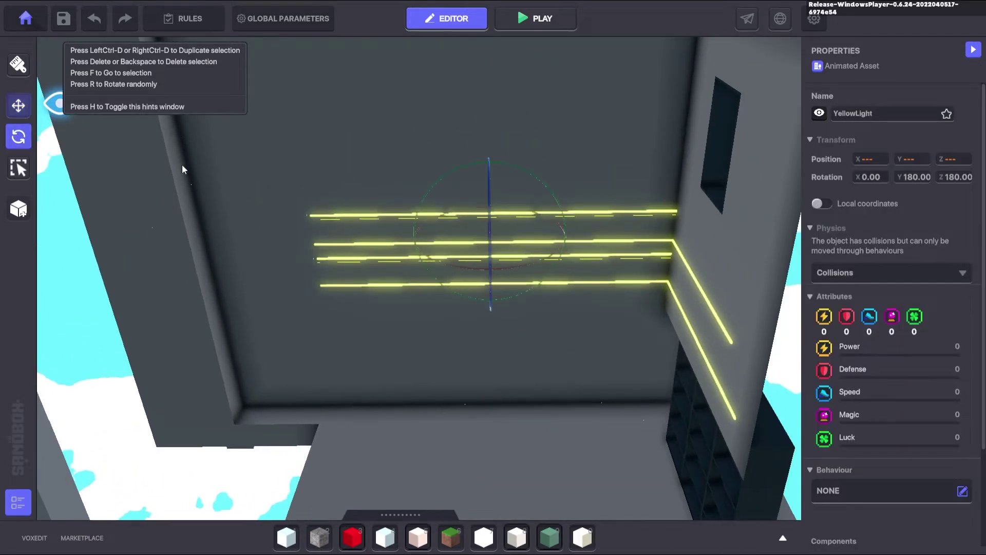
{"action": "key", "text": "s"}
{"action": "right_click_drag", "start_coordinate": [352, 31], "coordinate": [348, 257]}
{"action": "key", "text": "w"}
Delete the surplus YellowLight strips overlapping the ceiling run.
{"action": "left_click", "coordinate": [529, 362]}
{"action": "left_click", "coordinate": [374, 214]}
{"action": "key", "text": "Delete"}
{"action": "left_click", "coordinate": [329, 244]}
{"action": "key", "text": "Delete"}
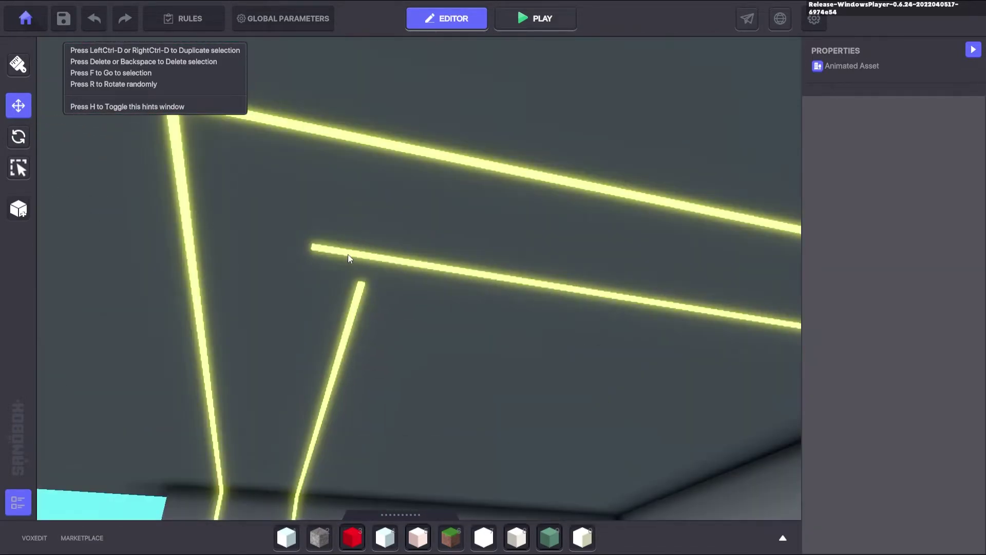
Shift the inner ceiling strip to meet its perpendicular neighbour at the corner and delete the leftover strip.
{"action": "right_click_drag", "start_coordinate": [451, 227], "coordinate": [380, 262]}
{"action": "left_click", "coordinate": [366, 272]}
{"action": "left_click_drag", "start_coordinate": [386, 226], "coordinate": [409, 206]}
{"action": "right_click_drag", "start_coordinate": [409, 206], "coordinate": [403, 197]}
{"action": "left_click_drag", "start_coordinate": [400, 193], "coordinate": [392, 206]}
{"action": "left_click", "coordinate": [355, 207]}
{"action": "key", "text": "Delete"}
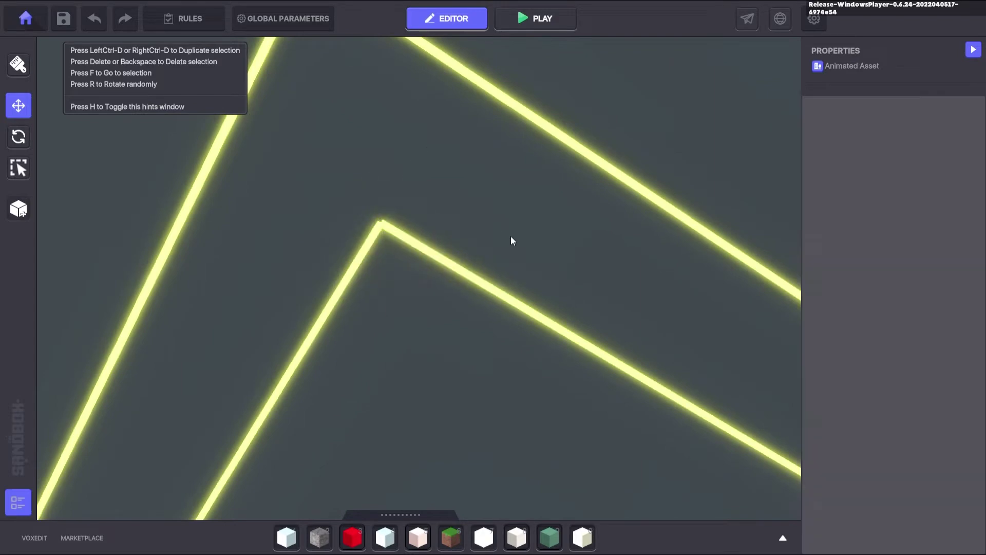
Remove the remaining unneeded YellowLight strips further along the ceiling.
{"action": "right_click_drag", "start_coordinate": [510, 236], "coordinate": [498, 294]}
{"action": "left_click", "coordinate": [432, 181]}
{"action": "left_click", "coordinate": [531, 256], "text": "shift"}
{"action": "key", "text": "Delete"}
{"action": "left_click", "coordinate": [446, 303]}
{"action": "key", "text": "Delete"}
{"action": "left_click", "coordinate": [654, 248]}
{"action": "key", "text": "Delete"}
Duplicate a YellowLight strip and move the copy onto the inner side wall of the tall white frame.
{"action": "right_click_drag", "start_coordinate": [651, 252], "coordinate": [384, 309]}
{"action": "left_click", "coordinate": [384, 310]}
{"action": "key", "text": "ctrl+d"}
{"action": "left_click_drag", "start_coordinate": [419, 314], "coordinate": [691, 293]}
{"action": "right_click_drag", "start_coordinate": [691, 293], "coordinate": [642, 307]}
{"action": "left_click_drag", "start_coordinate": [630, 282], "coordinate": [610, 260]}
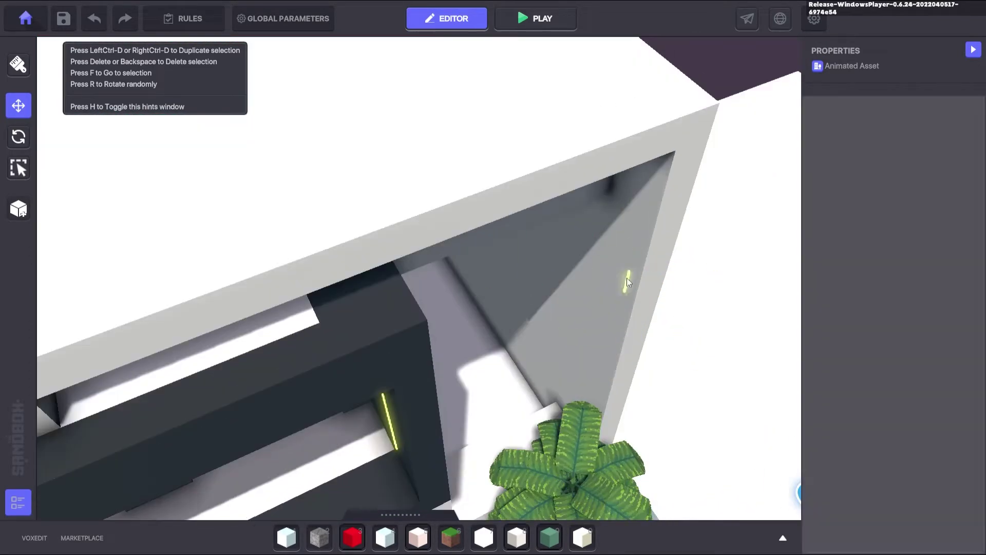
Fit the YellowLight strip to the tall frame's side wall and stack duplicates of it in a vertical line.
{"action": "mouse_move", "coordinate": [611, 260]}
{"action": "right_mouse_down"}
{"action": "mouse_move", "coordinate": [627, 231]}
{"action": "mouse_move", "coordinate": [624, 246]}
{"action": "right_mouse_up"}
{"action": "left_click_drag", "start_coordinate": [624, 251], "coordinate": [550, 77]}
{"action": "right_click_drag", "start_coordinate": [550, 77], "coordinate": [671, 174]}
{"action": "key", "text": "ctrl+d"}
{"action": "mouse_move", "coordinate": [672, 188]}
{"action": "left_mouse_down"}
{"action": "mouse_move", "coordinate": [644, 186]}
{"action": "mouse_move", "coordinate": [673, 186]}
{"action": "left_mouse_up"}
{"action": "right_click_drag", "start_coordinate": [673, 187], "coordinate": [674, 186]}
{"action": "left_click_drag", "start_coordinate": [594, 264], "coordinate": [590, 336]}
{"action": "key", "text": "ctrl+d"}
{"action": "right_click_drag", "start_coordinate": [664, 141], "coordinate": [617, 202]}
{"action": "mouse_move", "coordinate": [616, 202]}
{"action": "left_mouse_down"}
{"action": "mouse_move", "coordinate": [640, 194]}
{"action": "mouse_move", "coordinate": [612, 186]}
{"action": "left_mouse_up"}
{"action": "right_click_drag", "start_coordinate": [612, 186], "coordinate": [601, 135]}
{"action": "left_click_drag", "start_coordinate": [598, 137], "coordinate": [600, 221]}
{"action": "key", "text": "ctrl+d"}
Extend the vertical light line on the tall frame with another duplicated set of strips.
{"action": "right_click_drag", "start_coordinate": [599, 302], "coordinate": [520, 227]}
{"action": "left_click_drag", "start_coordinate": [520, 227], "coordinate": [557, 252]}
{"action": "right_click_drag", "start_coordinate": [557, 252], "coordinate": [544, 110]}
{"action": "left_click_drag", "start_coordinate": [544, 110], "coordinate": [537, 277]}
{"action": "right_click_drag", "start_coordinate": [537, 277], "coordinate": [602, 225]}
{"action": "key", "text": "ctrl+d"}
{"action": "left_click_drag", "start_coordinate": [603, 225], "coordinate": [613, 229]}
{"action": "right_click_drag", "start_coordinate": [529, 325], "coordinate": [545, 296]}
{"action": "left_click_drag", "start_coordinate": [468, 277], "coordinate": [422, 355]}
Duplicate the selected frame strips again and reposition the copies along the tall frame's inner side.
{"action": "left_click", "coordinate": [442, 128]}
{"action": "right_click_drag", "start_coordinate": [443, 128], "coordinate": [431, 86]}
{"action": "left_click_drag", "start_coordinate": [431, 86], "coordinate": [320, 310]}
{"action": "key", "text": "ctrl+d"}
{"action": "right_click_drag", "start_coordinate": [319, 310], "coordinate": [427, 209]}
{"action": "left_click_drag", "start_coordinate": [427, 209], "coordinate": [450, 168]}
{"action": "left_click_drag", "start_coordinate": [359, 165], "coordinate": [338, 153]}
{"action": "right_click_drag", "start_coordinate": [338, 153], "coordinate": [478, 271]}
{"action": "left_click_drag", "start_coordinate": [484, 271], "coordinate": [652, 399]}
{"action": "mouse_move", "coordinate": [652, 398]}
{"action": "right_mouse_down"}
{"action": "mouse_move", "coordinate": [581, 433]}
{"action": "mouse_move", "coordinate": [546, 241]}
{"action": "mouse_move", "coordinate": [556, 310]}
{"action": "mouse_move", "coordinate": [604, 124]}
{"action": "right_mouse_up"}
Duplicate YellowLight strips, rotate the copies to Y 270 and Z 180, and place them under the tall frame's upper beam.
{"action": "left_click", "coordinate": [547, 241]}
{"action": "left_click_drag", "start_coordinate": [604, 125], "coordinate": [529, 368]}
{"action": "key", "text": "ctrl+d"}
{"action": "right_click_drag", "start_coordinate": [529, 368], "coordinate": [545, 359]}
{"action": "left_click", "coordinate": [18, 136]}
{"action": "right_click_drag", "start_coordinate": [577, 245], "coordinate": [591, 288]}
{"action": "left_click_drag", "start_coordinate": [586, 232], "coordinate": [586, 336]}
{"action": "right_click_drag", "start_coordinate": [550, 89], "coordinate": [657, 53]}
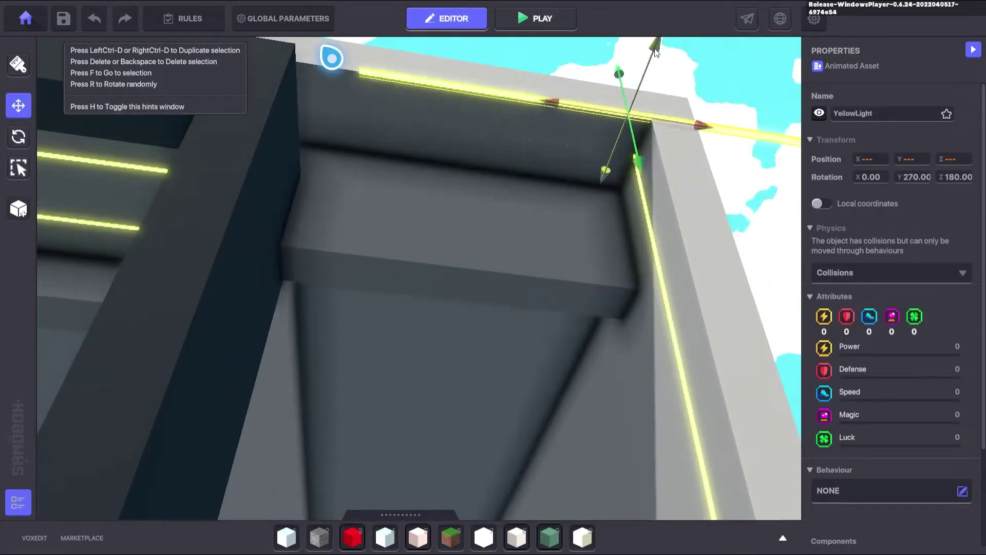
{"action": "right_click_drag", "start_coordinate": [430, 153], "coordinate": [450, 162]}
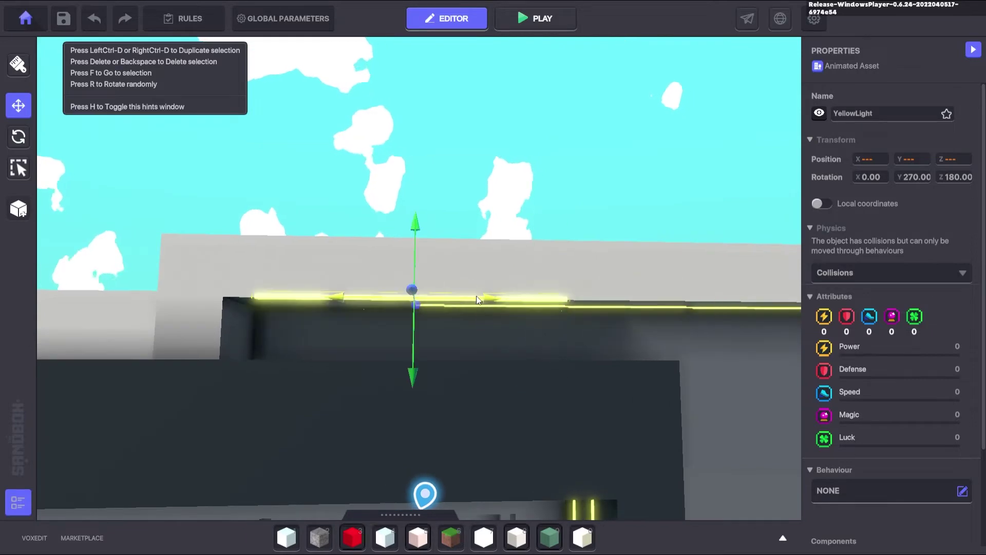
Slide the horizontal strips along the upper beam and duplicate them to run the light to the frame's far corner.
{"action": "right_click_drag", "start_coordinate": [478, 300], "coordinate": [443, 261]}
{"action": "left_click_drag", "start_coordinate": [510, 295], "coordinate": [584, 303]}
{"action": "right_click_drag", "start_coordinate": [411, 256], "coordinate": [329, 246]}
{"action": "key", "text": "ctrl+d"}
{"action": "left_click", "coordinate": [18, 136]}
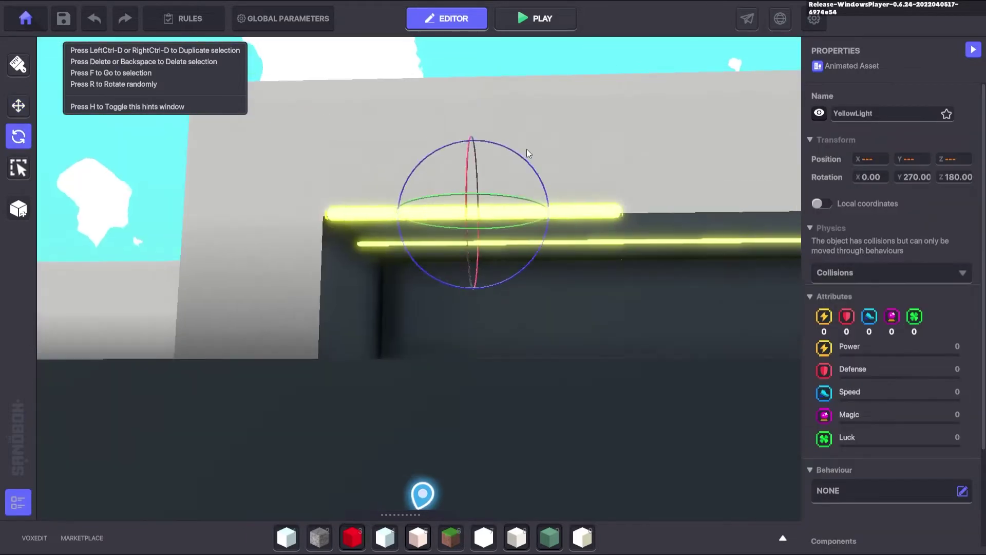
{"action": "left_click", "coordinate": [11, 111]}
{"action": "right_click_drag", "start_coordinate": [491, 202], "coordinate": [574, 140]}
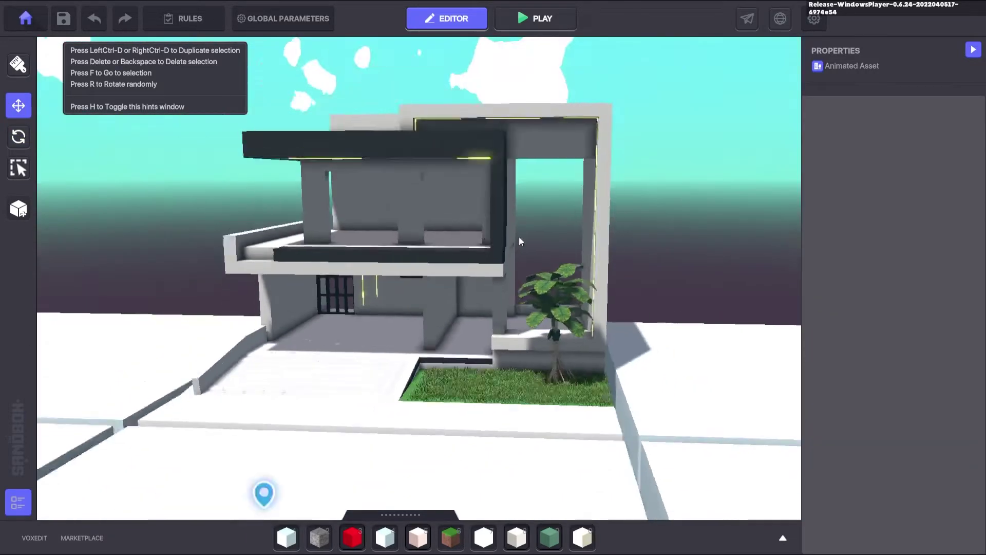
Add a row of GreyWhite blocks along the full front edge of the balcony slab.
{"action": "mouse_move", "coordinate": [519, 238]}
{"action": "right_mouse_down"}
{"action": "mouse_move", "coordinate": [564, 362]}
{"action": "mouse_move", "coordinate": [729, 314]}
{"action": "mouse_move", "coordinate": [708, 340]}
{"action": "mouse_move", "coordinate": [507, 297]}
{"action": "mouse_move", "coordinate": [514, 206]}
{"action": "mouse_move", "coordinate": [725, 135]}
{"action": "mouse_move", "coordinate": [628, 240]}
{"action": "mouse_move", "coordinate": [346, 226]}
{"action": "mouse_move", "coordinate": [403, 348]}
{"action": "mouse_move", "coordinate": [434, 352]}
{"action": "mouse_move", "coordinate": [608, 321]}
{"action": "mouse_move", "coordinate": [619, 228]}
{"action": "mouse_move", "coordinate": [575, 288]}
{"action": "right_mouse_up"}
{"action": "left_click", "coordinate": [515, 540]}
{"action": "mouse_move", "coordinate": [506, 349]}
{"action": "right_mouse_down"}
{"action": "mouse_move", "coordinate": [473, 260]}
{"action": "mouse_move", "coordinate": [467, 306]}
{"action": "mouse_move", "coordinate": [439, 250]}
{"action": "mouse_move", "coordinate": [499, 289]}
{"action": "mouse_move", "coordinate": [353, 313]}
{"action": "mouse_move", "coordinate": [214, 294]}
{"action": "right_mouse_up"}
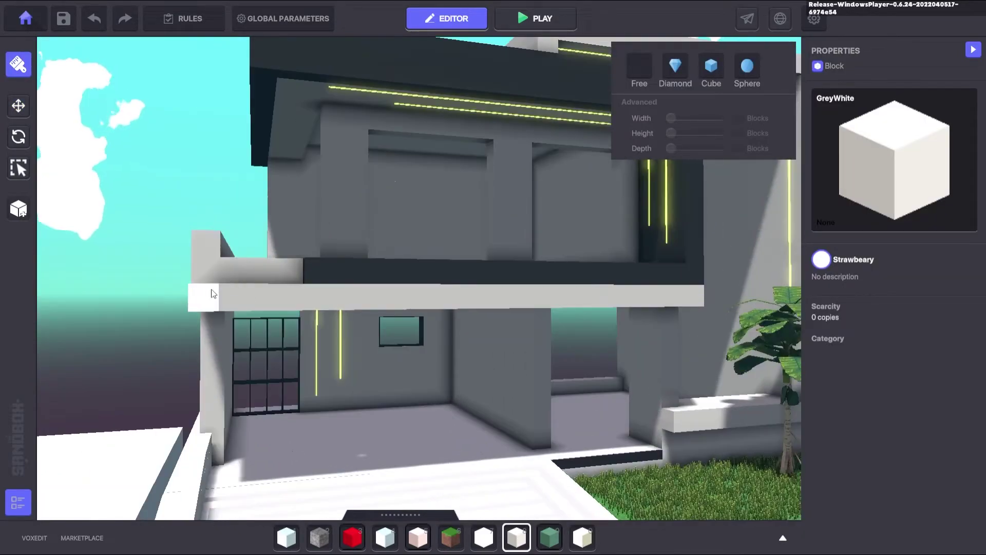
{"action": "left_click_drag", "start_coordinate": [226, 296], "coordinate": [692, 300]}
{"action": "right_click_drag", "start_coordinate": [692, 300], "coordinate": [463, 303]}
Switch to VoxEdit, save the changes to LightYellow, and create a new model named WindowFrame in the BuildPark folder.
{"action": "key", "text": "super"}
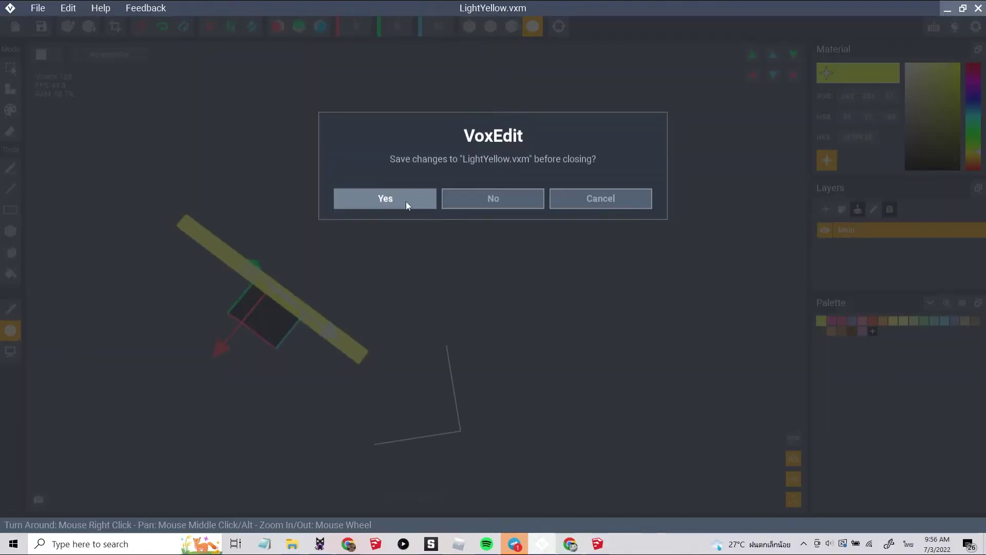
{"action": "left_click", "coordinate": [408, 204]}
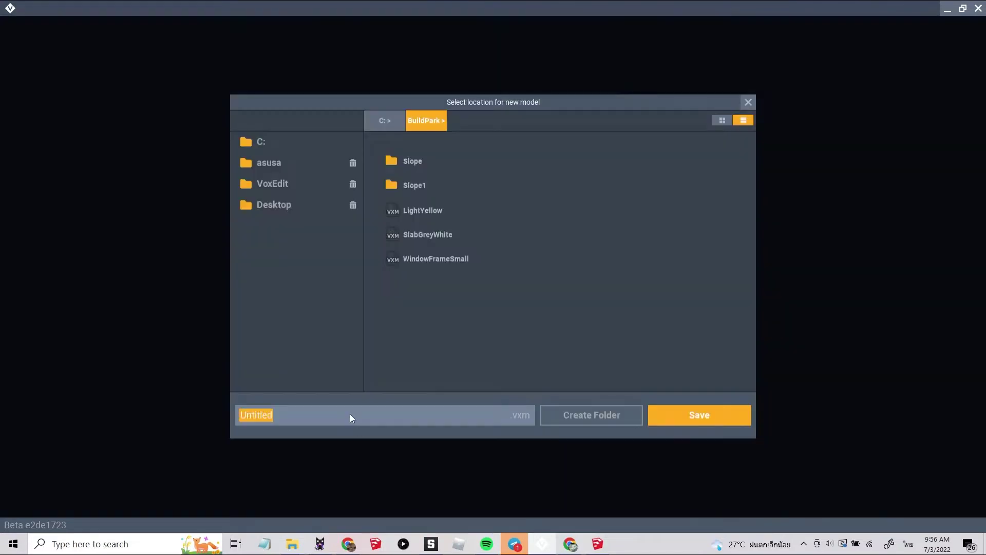
{"action": "key", "text": "BackSpace"}
{"action": "type", "text": "WindowFrame"}
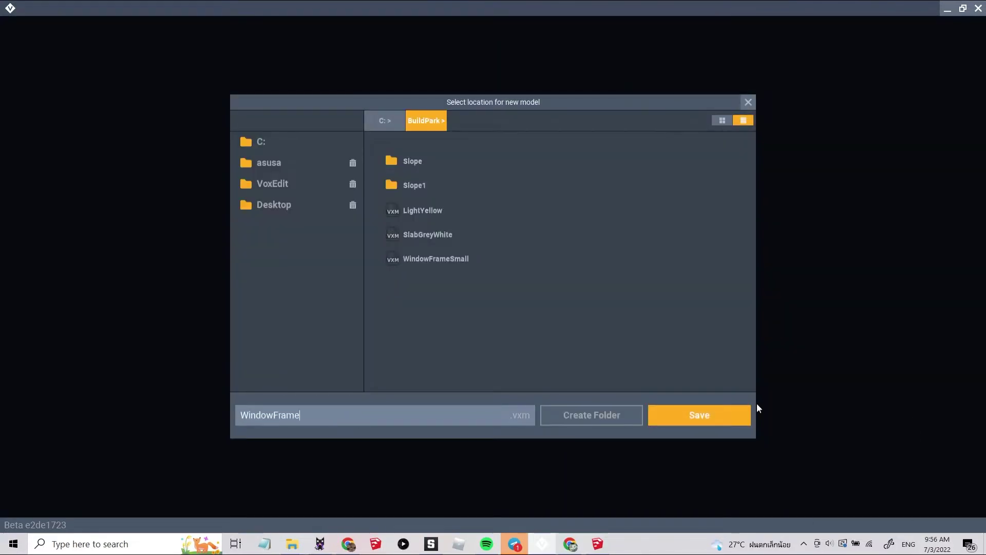
{"action": "left_click", "coordinate": [743, 414]}
Size the WindowFrame volume to 64 × 2 × 2, fill it with #3C3C3C, and export it to the Marketplace.
{"action": "type", "text": "1"}
{"action": "key", "text": "Return"}
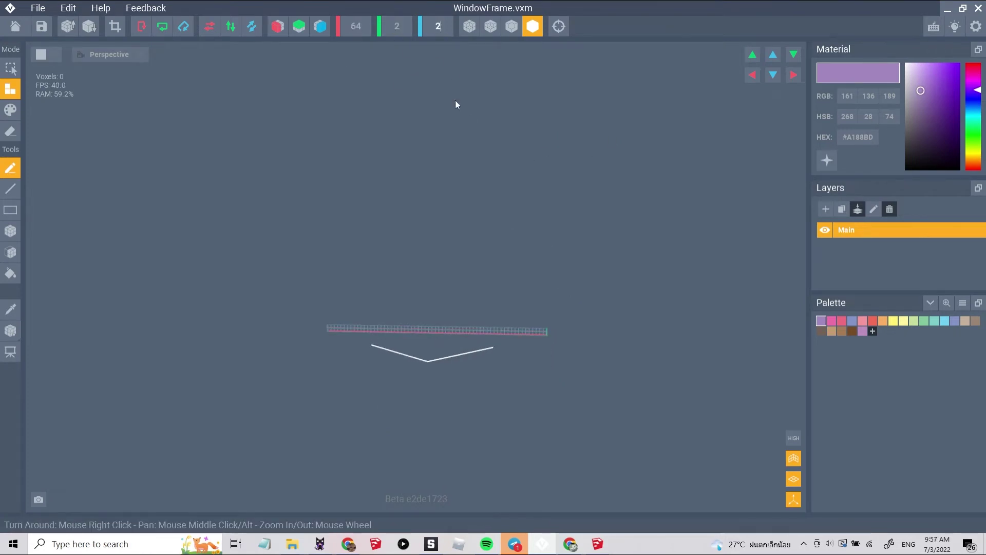
{"action": "left_click", "coordinate": [37, 8]}
{"action": "mouse_move", "coordinate": [47, 77]}
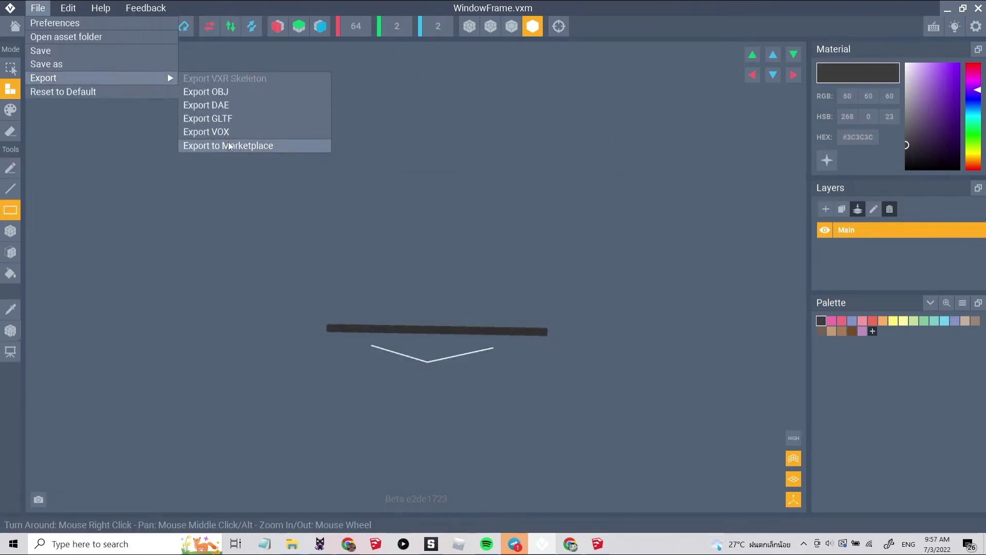
{"action": "left_click", "coordinate": [216, 145]}
{"action": "left_click", "coordinate": [426, 339]}
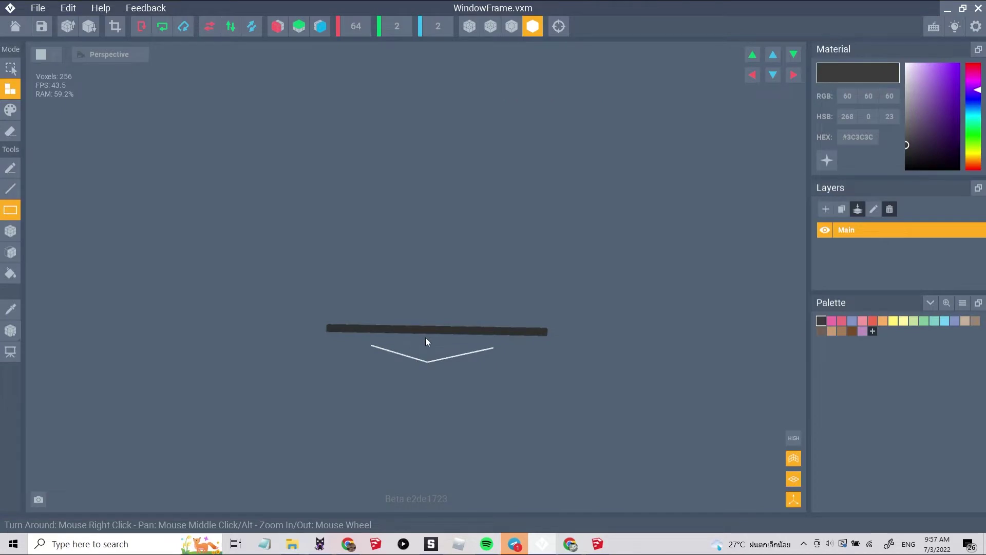
{"action": "left_click", "coordinate": [7, 22]}
{"action": "left_click", "coordinate": [409, 207]}
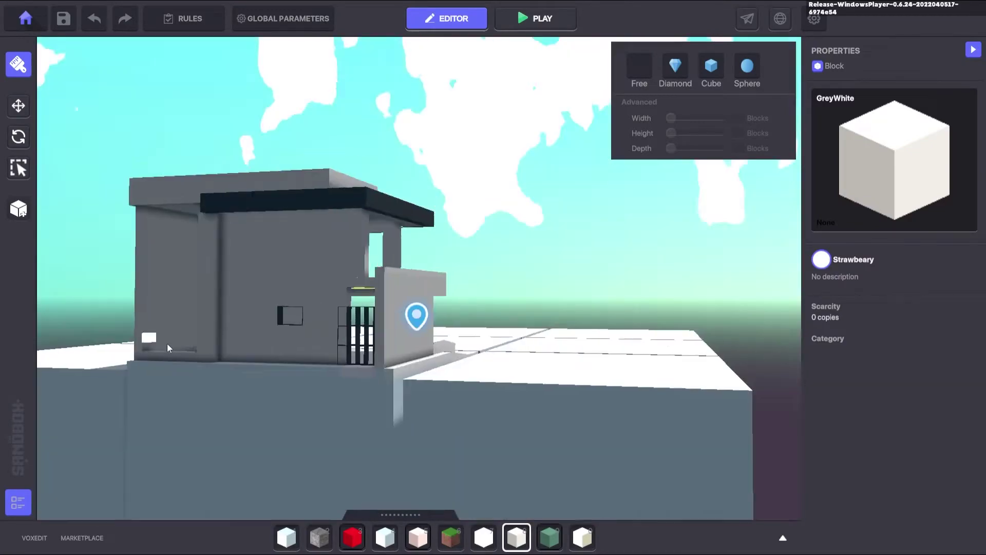
Switch to the Sandbox house and brush GreyWhite block areas over the side wall, outside and inside the upper room.
{"action": "right_click_drag", "start_coordinate": [168, 343], "coordinate": [411, 278]}
{"action": "key", "text": "w"}
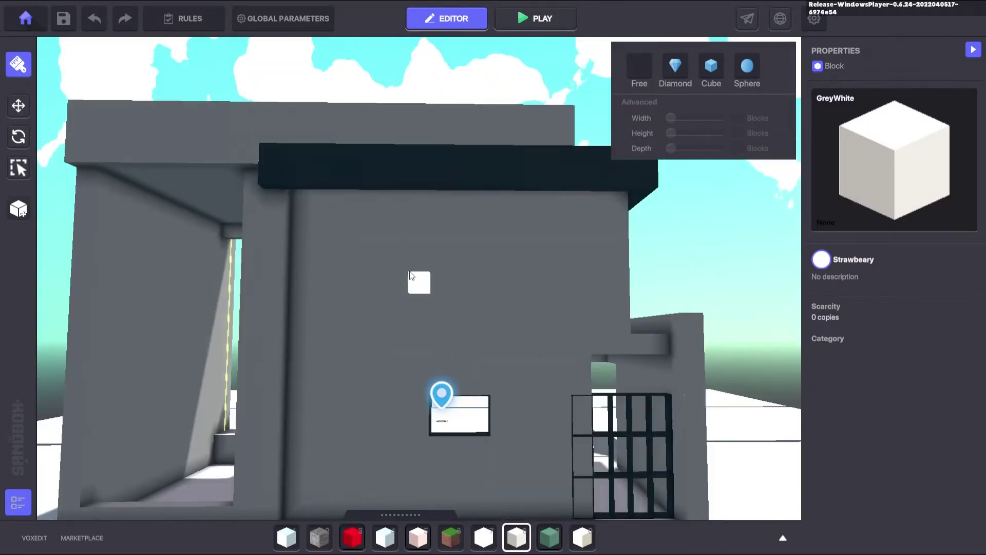
{"action": "left_click_drag", "start_coordinate": [350, 231], "coordinate": [483, 309]}
{"action": "right_click_drag", "start_coordinate": [537, 324], "coordinate": [246, 374]}
{"action": "left_click_drag", "start_coordinate": [162, 170], "coordinate": [227, 372]}
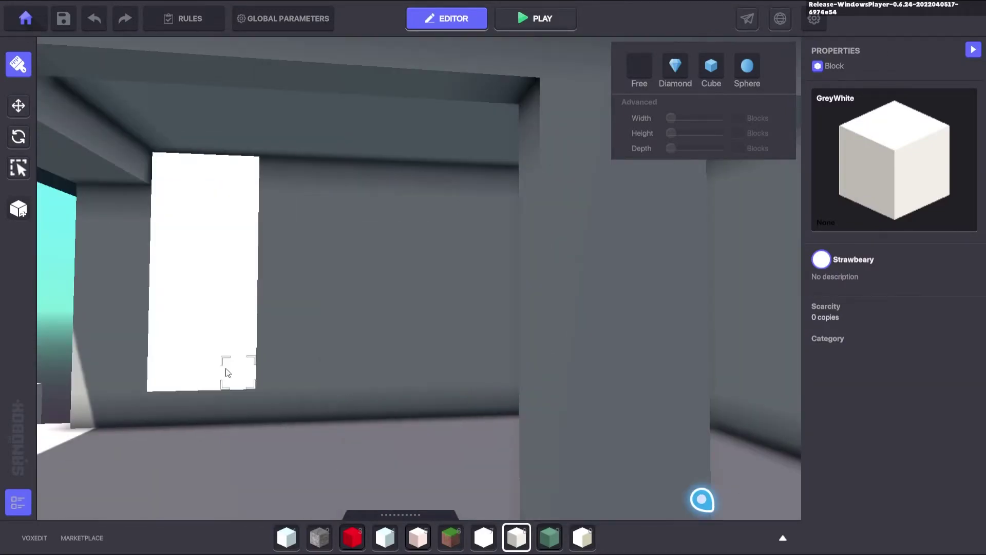
{"action": "right_click_drag", "start_coordinate": [226, 372], "coordinate": [242, 183]}
{"action": "left_click_drag", "start_coordinate": [243, 183], "coordinate": [167, 347]}
Save the house experience and exit to the drafts list.
{"action": "left_click", "coordinate": [67, 16]}
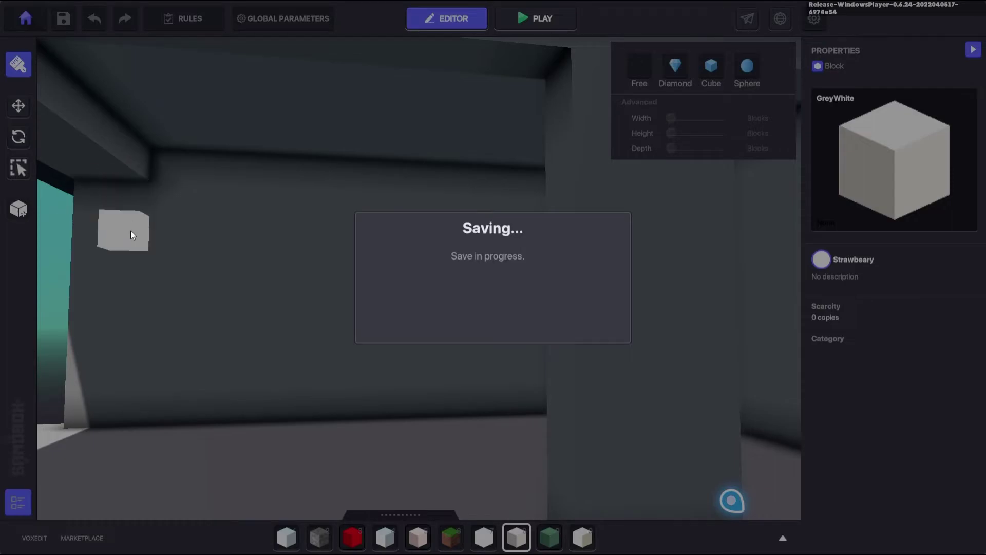
{"action": "left_click", "coordinate": [520, 322]}
{"action": "left_click", "coordinate": [26, 18]}
{"action": "left_click", "coordinate": [566, 229]}
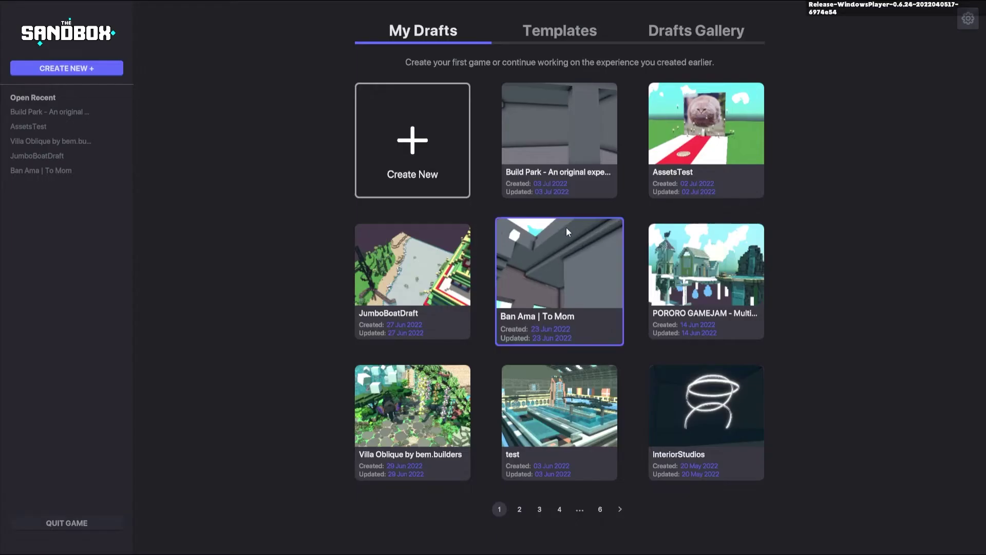
{"action": "left_click", "coordinate": [566, 227]}
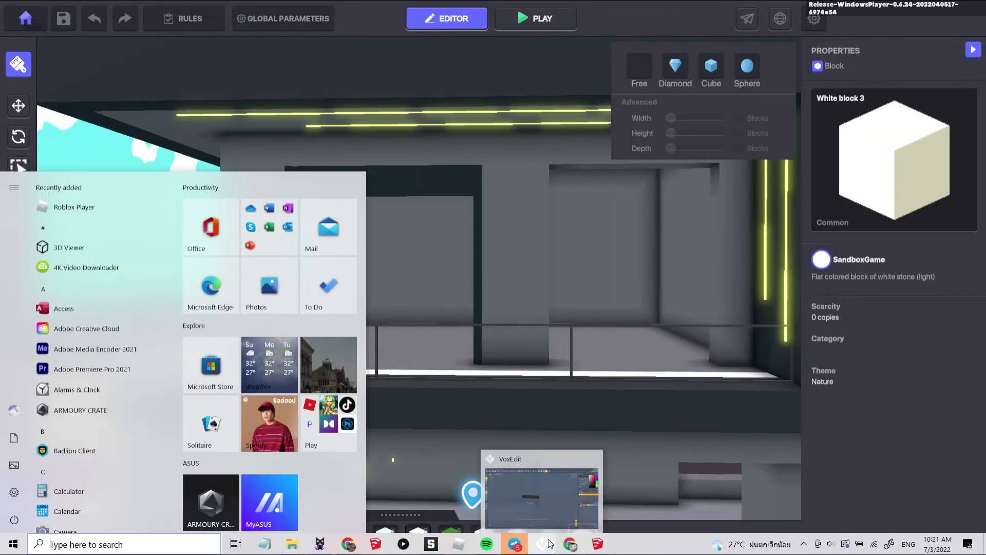
Switch to VoxEdit and create a new model named LightSmall in the BuildPark folder.
{"action": "left_click", "coordinate": [549, 544]}
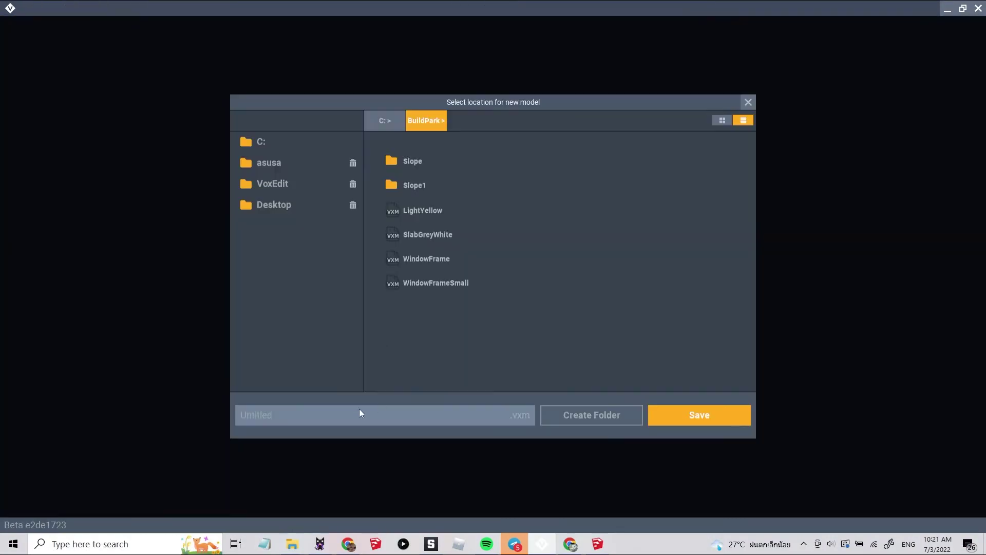
{"action": "left_click", "coordinate": [359, 420]}
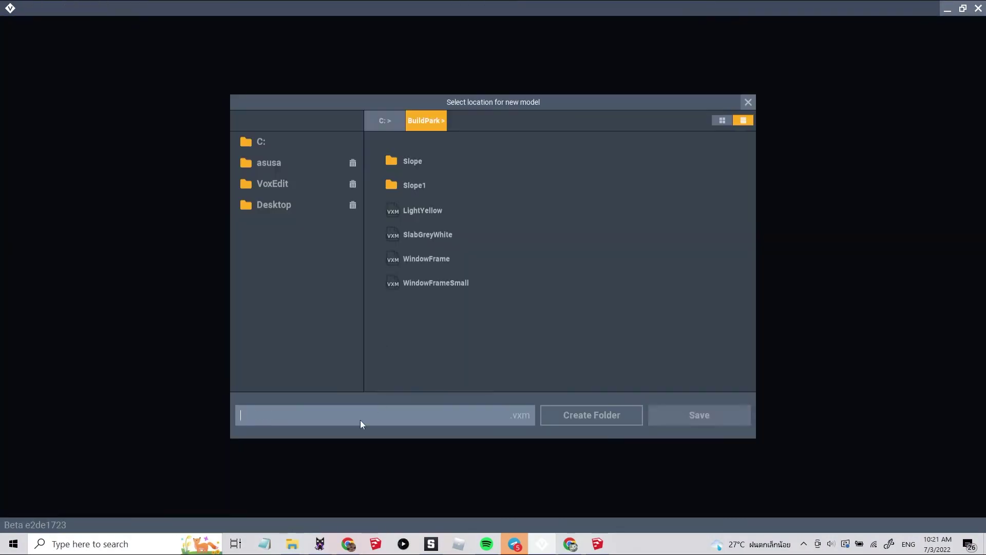
{"action": "type", "text": "LightSmall"}
{"action": "left_click", "coordinate": [673, 415]}
Set the LightSmall volume to 18 × 20 × 16 and fill it with voxels.
{"action": "right_click_drag", "start_coordinate": [434, 60], "coordinate": [535, 173]}
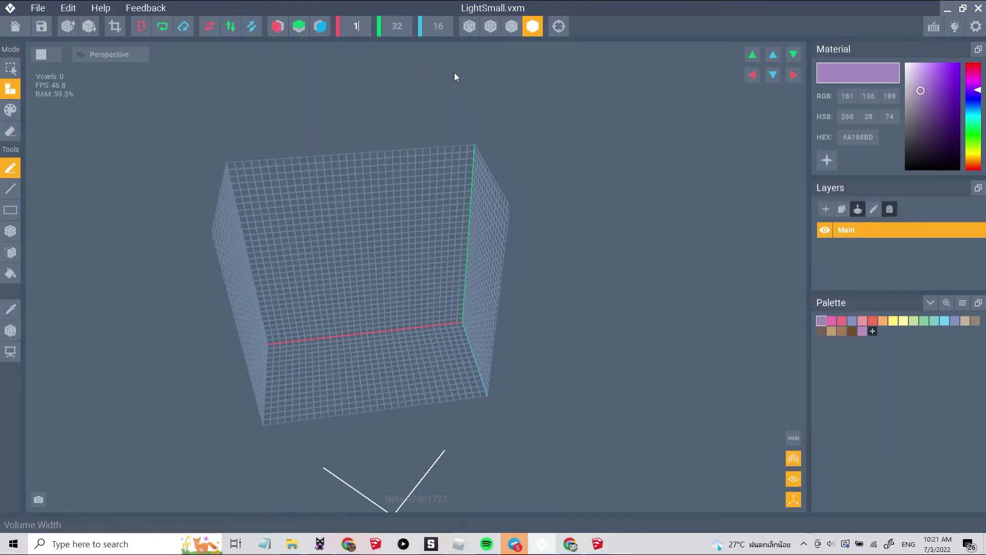
{"action": "left_click", "coordinate": [356, 28]}
{"action": "type", "text": "16"}
{"action": "left_click", "coordinate": [438, 29]}
{"action": "type", "text": "16"}
{"action": "left_click", "coordinate": [401, 31]}
{"action": "type", "text": "1"}
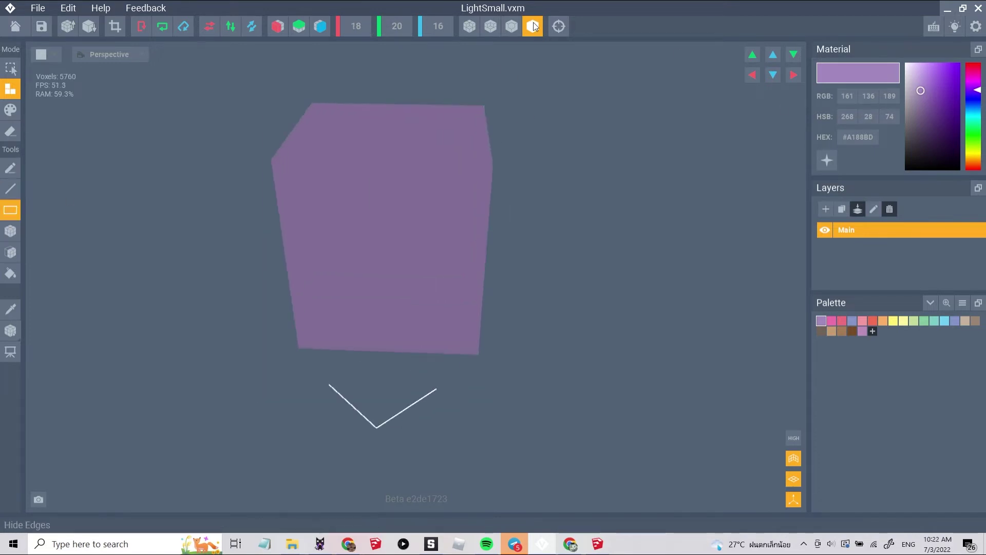
Recolour the block dark grey, outline its edges, and paint an inset #FFF373 yellow panel on one end face.
{"action": "left_click", "coordinate": [511, 26]}
{"action": "left_click", "coordinate": [906, 146]}
{"action": "right_click_drag", "start_coordinate": [493, 169], "coordinate": [478, 329]}
{"action": "scroll", "coordinate": [478, 329], "scroll_direction": "up", "scroll_amount": 5}
{"action": "left_click", "coordinate": [893, 321]}
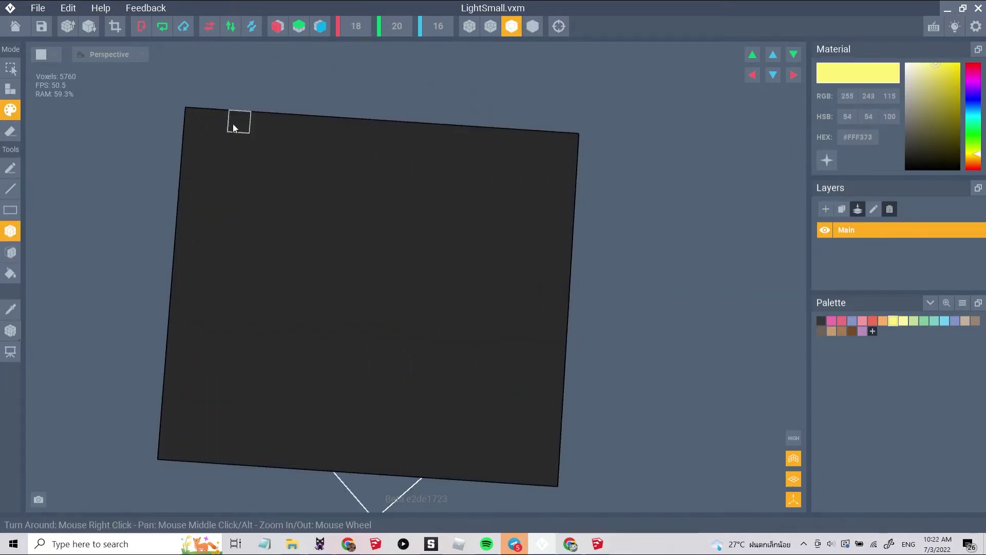
{"action": "left_click_drag", "start_coordinate": [234, 129], "coordinate": [526, 449]}
{"action": "right_click_drag", "start_coordinate": [526, 449], "coordinate": [512, 421]}
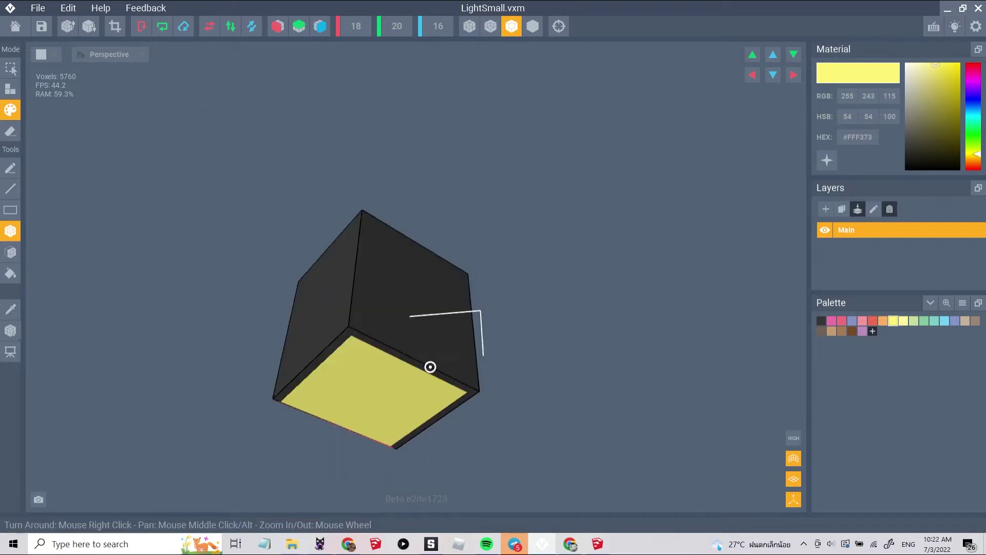
Make the yellow panel colour emissive and export LightSmall to the Marketplace.
{"action": "right_click_drag", "start_coordinate": [431, 367], "coordinate": [823, 191]}
{"action": "left_click", "coordinate": [38, 9]}
{"action": "mouse_move", "coordinate": [48, 77]}
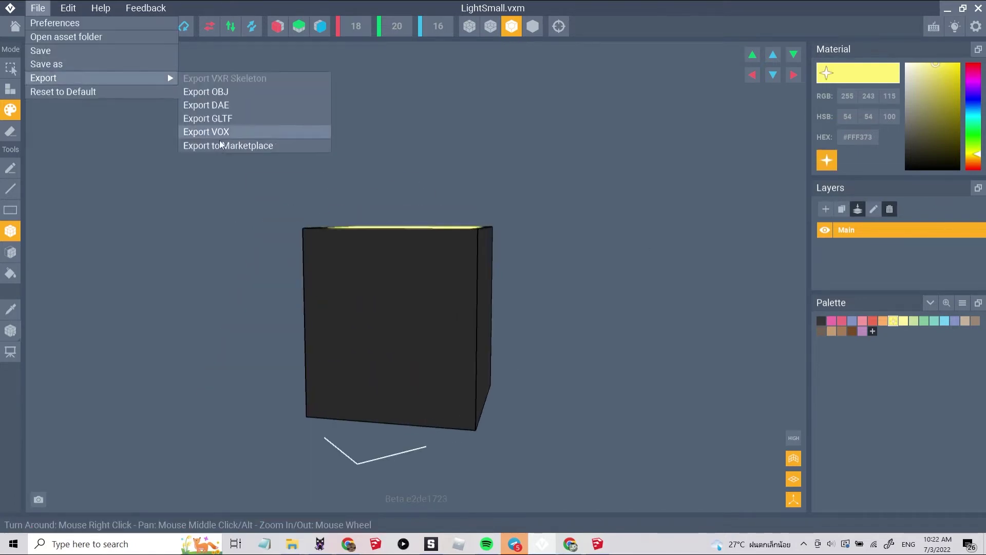
{"action": "left_click", "coordinate": [221, 145]}
{"action": "left_click", "coordinate": [546, 348]}
Move the LightSmall pivot point and export the model to the Marketplace again.
{"action": "right_click_drag", "start_coordinate": [535, 226], "coordinate": [453, 270]}
{"action": "scroll", "coordinate": [453, 270], "scroll_direction": "down", "scroll_amount": 5}
{"action": "left_click", "coordinate": [10, 330]}
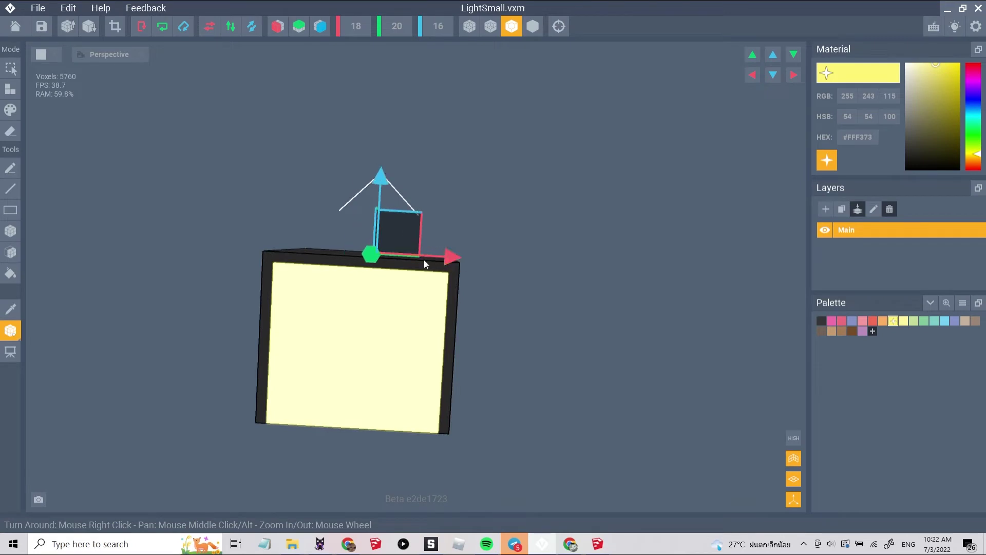
{"action": "right_click_drag", "start_coordinate": [425, 260], "coordinate": [388, 269]}
{"action": "left_click_drag", "start_coordinate": [419, 314], "coordinate": [425, 297]}
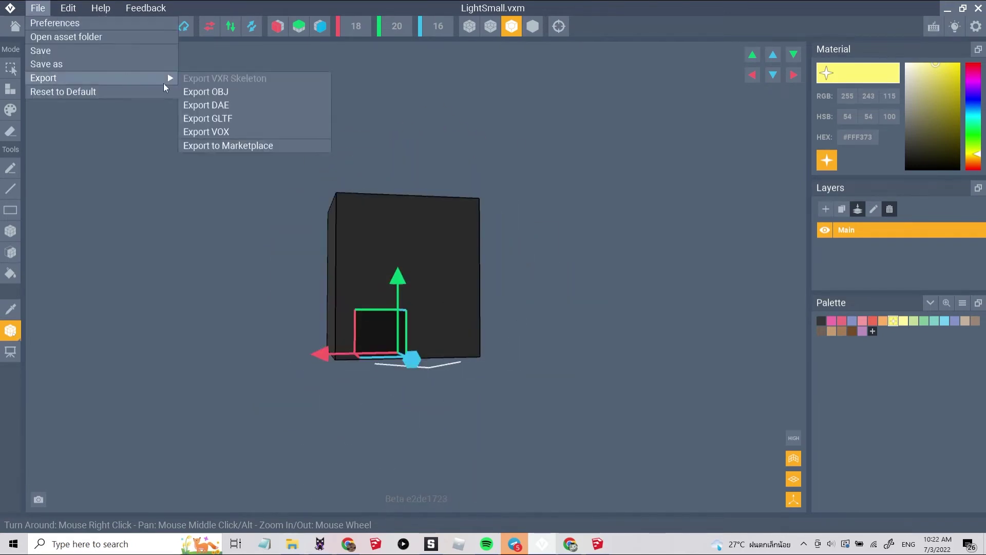
{"action": "left_click", "coordinate": [228, 146]}
{"action": "left_click", "coordinate": [547, 349]}
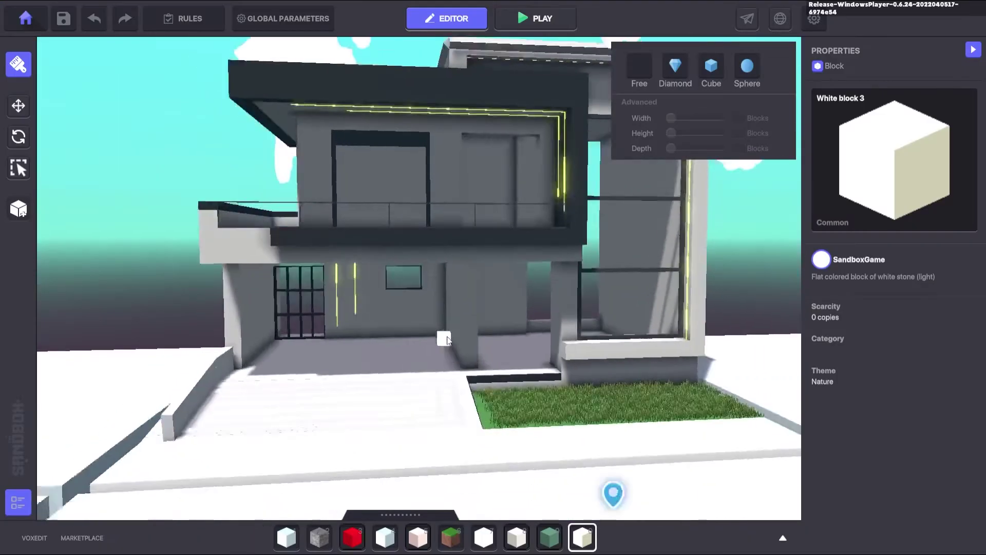
Switch to the Sandbox editor, save the house, and reopen the Build Park experience from the drafts list.
{"action": "key", "text": "ctrl+s"}
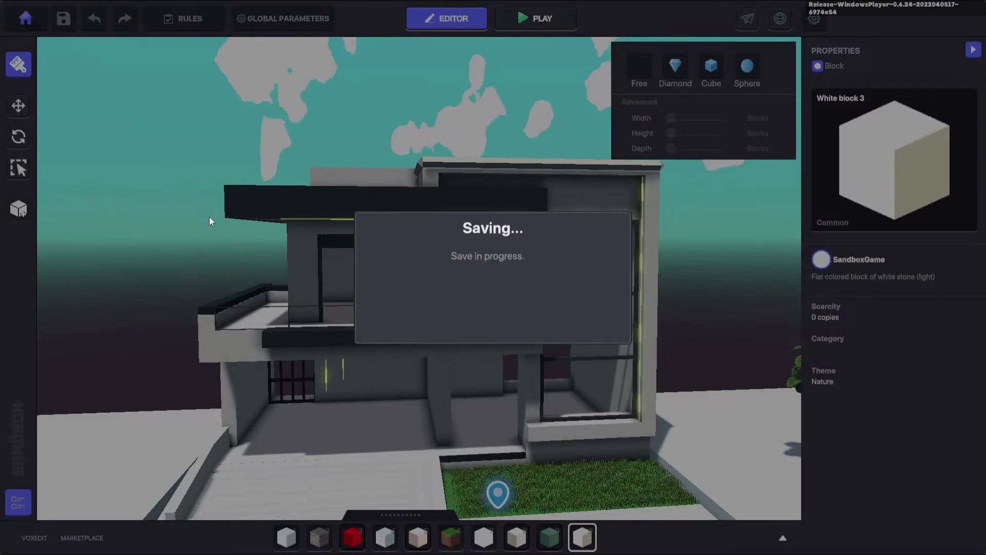
{"action": "left_click", "coordinate": [494, 319]}
{"action": "left_click", "coordinate": [25, 19]}
{"action": "left_click", "coordinate": [558, 226]}
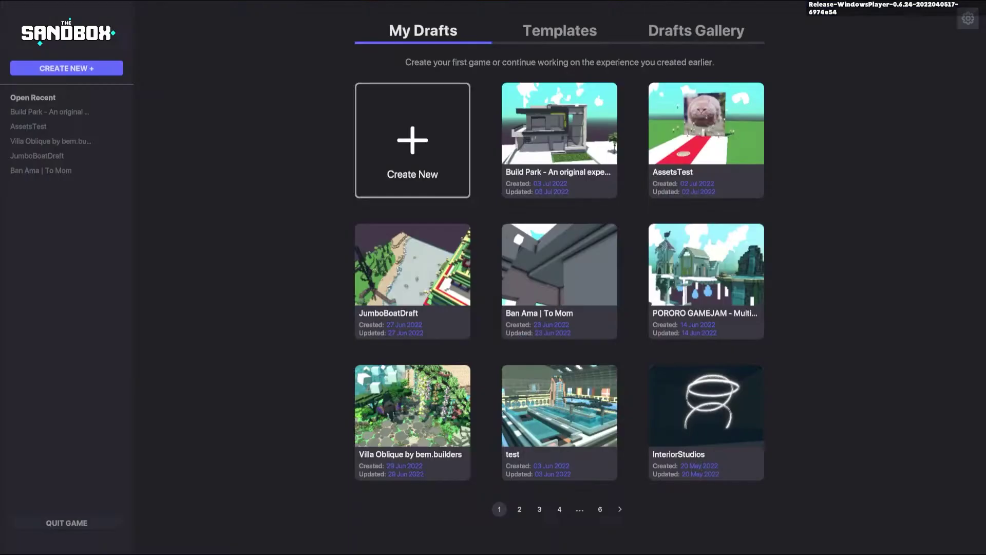
{"action": "left_click", "coordinate": [571, 146]}
{"action": "left_click", "coordinate": [520, 353]}
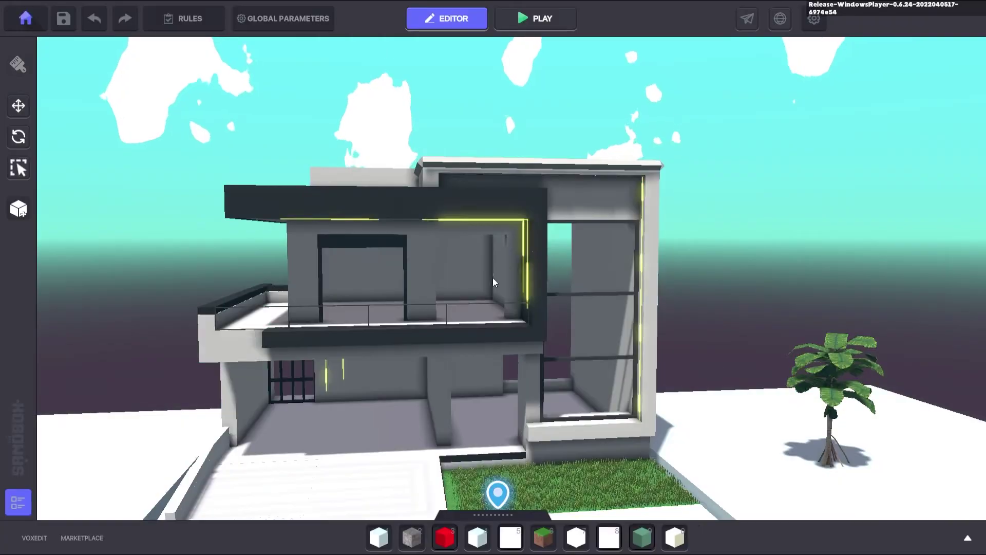
Find the LightSmall asset by searching "lightsmall" and place one on the upper-floor wall section beside the balcony doorway.
{"action": "right_click_drag", "start_coordinate": [492, 277], "coordinate": [545, 252]}
{"action": "left_click", "coordinate": [493, 513]}
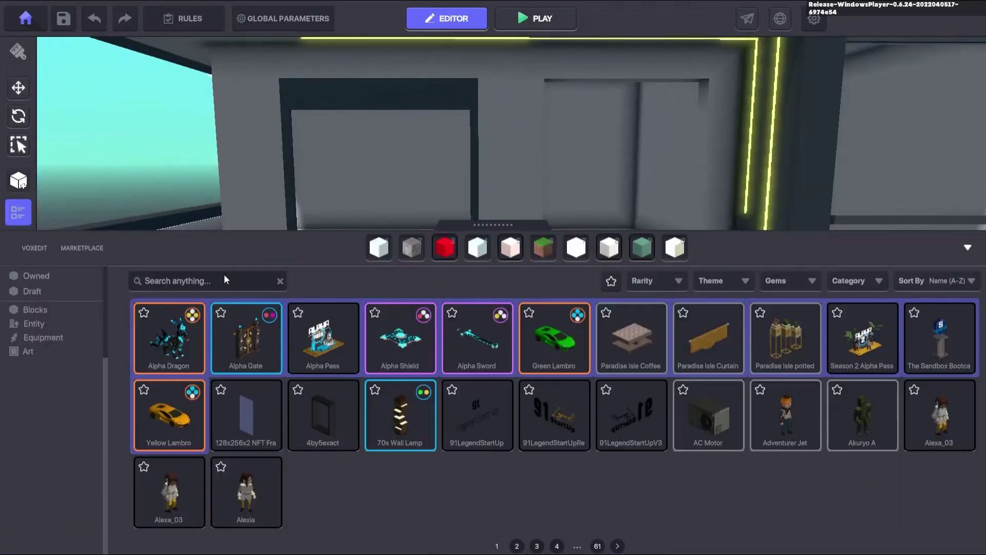
{"action": "left_click", "coordinate": [224, 276]}
{"action": "type", "text": "lightsmall"}
{"action": "left_click", "coordinate": [169, 339]}
{"action": "left_click", "coordinate": [818, 248]}
{"action": "left_click", "coordinate": [501, 166]}
{"action": "right_click_drag", "start_coordinate": [501, 166], "coordinate": [421, 221]}
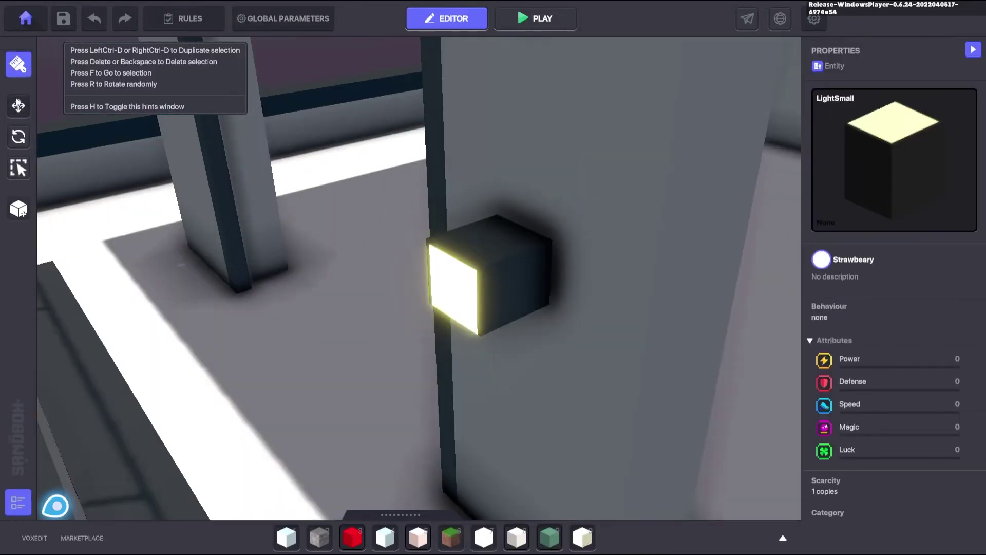
Rotate the placed LightSmall so its glowing faces point up and down, and move it against the balcony pillar.
{"action": "left_click", "coordinate": [18, 105]}
{"action": "left_click", "coordinate": [501, 277]}
{"action": "left_click", "coordinate": [18, 137]}
{"action": "left_click_drag", "start_coordinate": [462, 277], "coordinate": [206, 278]}
{"action": "left_click", "coordinate": [18, 105]}
{"action": "right_click_drag", "start_coordinate": [360, 256], "coordinate": [406, 324]}
{"action": "left_click", "coordinate": [543, 236]}
{"action": "left_click", "coordinate": [358, 252]}
{"action": "left_click_drag", "start_coordinate": [406, 323], "coordinate": [394, 325]}
{"action": "left_click", "coordinate": [453, 329]}
{"action": "right_click_drag", "start_coordinate": [452, 329], "coordinate": [522, 316]}
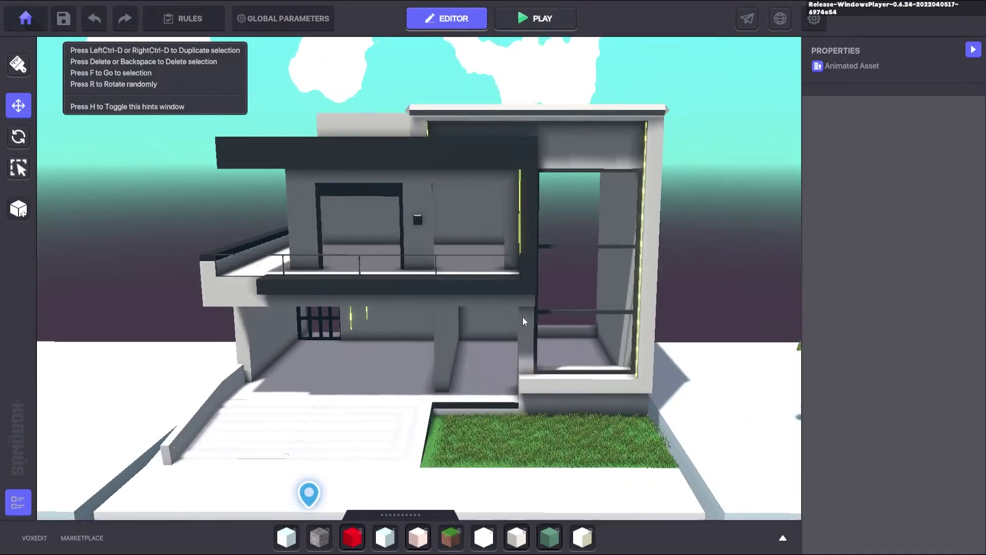
{"action": "scroll", "coordinate": [520, 288], "scroll_direction": "up", "scroll_amount": 3}
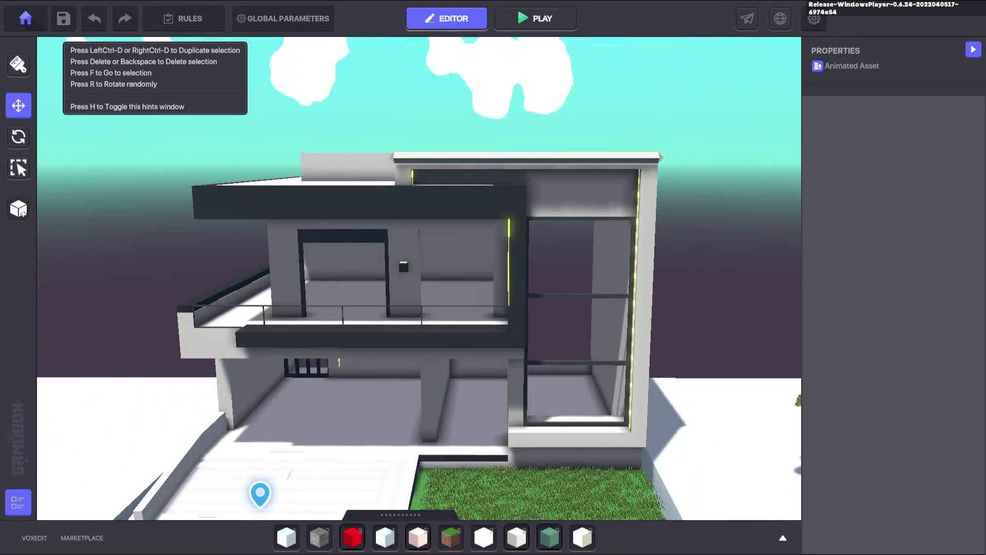
{"action": "middle_click_drag", "start_coordinate": [563, 190], "coordinate": [577, 66]}
{"action": "scroll", "coordinate": [340, 109], "scroll_direction": "up", "scroll_amount": 5}
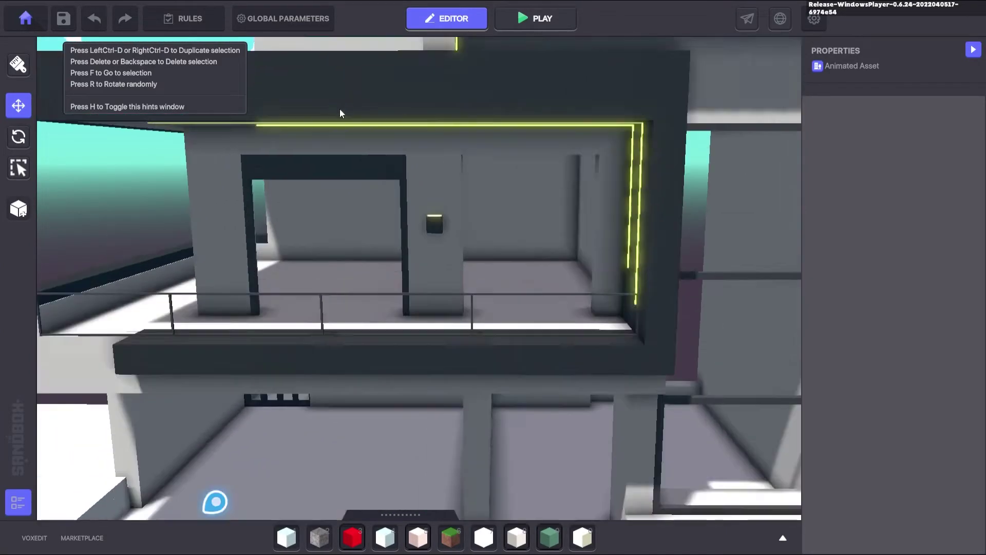
Refine the light's position on the balcony pillar and duplicate it onto the pillar on the doorway's other side.
{"action": "left_click", "coordinate": [437, 221]}
{"action": "right_click_drag", "start_coordinate": [437, 221], "coordinate": [519, 277]}
{"action": "key", "text": "ctrl+d"}
{"action": "mouse_move", "coordinate": [519, 277]}
{"action": "left_mouse_down"}
{"action": "mouse_move", "coordinate": [536, 292]}
{"action": "mouse_move", "coordinate": [511, 268]}
{"action": "left_mouse_up"}
{"action": "right_click_drag", "start_coordinate": [511, 268], "coordinate": [490, 348]}
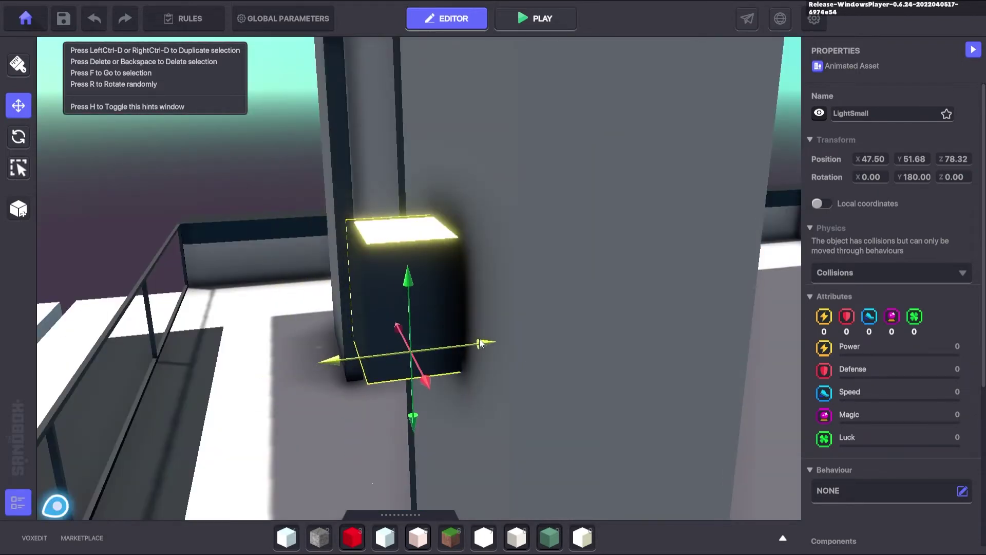
{"action": "right_click_drag", "start_coordinate": [480, 342], "coordinate": [615, 301]}
{"action": "scroll", "coordinate": [615, 302], "scroll_direction": "down", "scroll_amount": 5}
{"action": "key", "text": "ctrl+d"}
{"action": "left_click_drag", "start_coordinate": [619, 301], "coordinate": [465, 297]}
{"action": "left_click", "coordinate": [529, 304]}
{"action": "right_click_drag", "start_coordinate": [529, 304], "coordinate": [532, 306]}
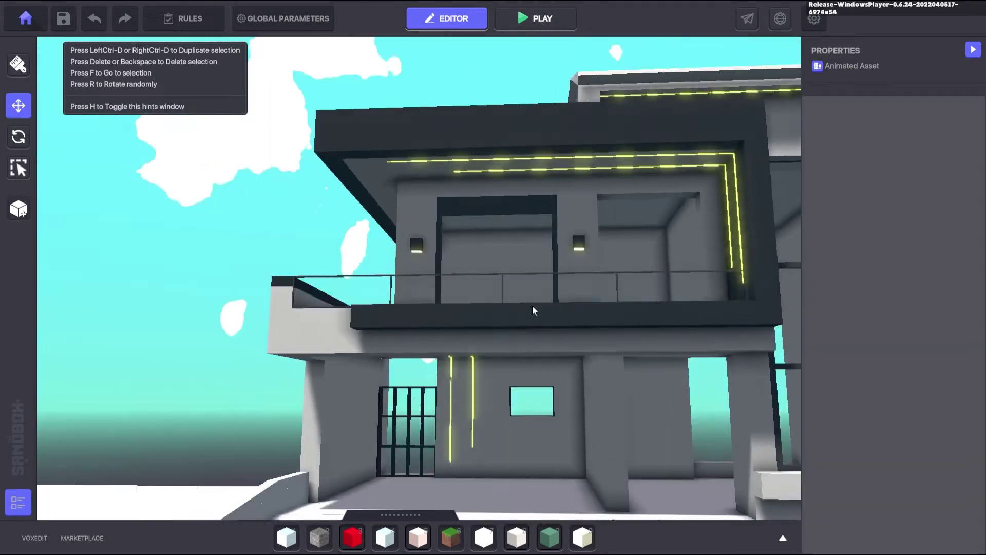
Adjust the duplicated light so it sits flush against its balcony pillar.
{"action": "scroll", "coordinate": [532, 307], "scroll_direction": "up", "scroll_amount": 5}
{"action": "left_click", "coordinate": [235, 288]}
{"action": "left_click_drag", "start_coordinate": [228, 242], "coordinate": [229, 236]}
{"action": "right_click_drag", "start_coordinate": [228, 236], "coordinate": [528, 178]}
{"action": "left_click", "coordinate": [362, 279]}
{"action": "scroll", "coordinate": [370, 280], "scroll_direction": "down", "scroll_amount": 10}
{"action": "scroll", "coordinate": [528, 178], "scroll_direction": "up", "scroll_amount": 3}
{"action": "right_click_drag", "start_coordinate": [465, 205], "coordinate": [464, 193]}
{"action": "scroll", "coordinate": [464, 193], "scroll_direction": "up", "scroll_amount": 5}
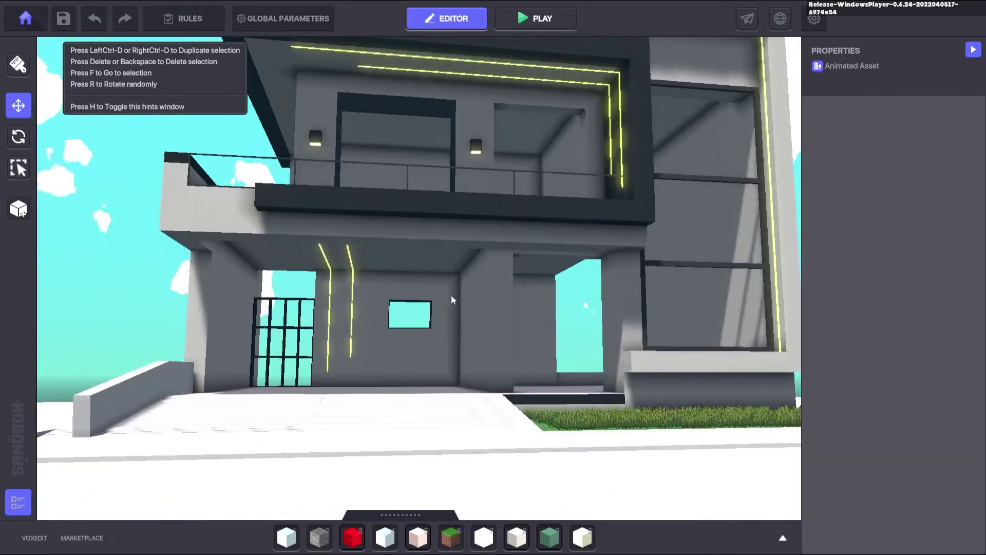
Duplicate a balcony LightSmall, set its Y rotation to 270, and bring it down to the ground-floor entrance pillar.
{"action": "right_click_drag", "start_coordinate": [452, 295], "coordinate": [498, 227]}
{"action": "scroll", "coordinate": [398, 191], "scroll_direction": "down", "scroll_amount": 10}
{"action": "left_click", "coordinate": [446, 154]}
{"action": "left_click", "coordinate": [18, 137]}
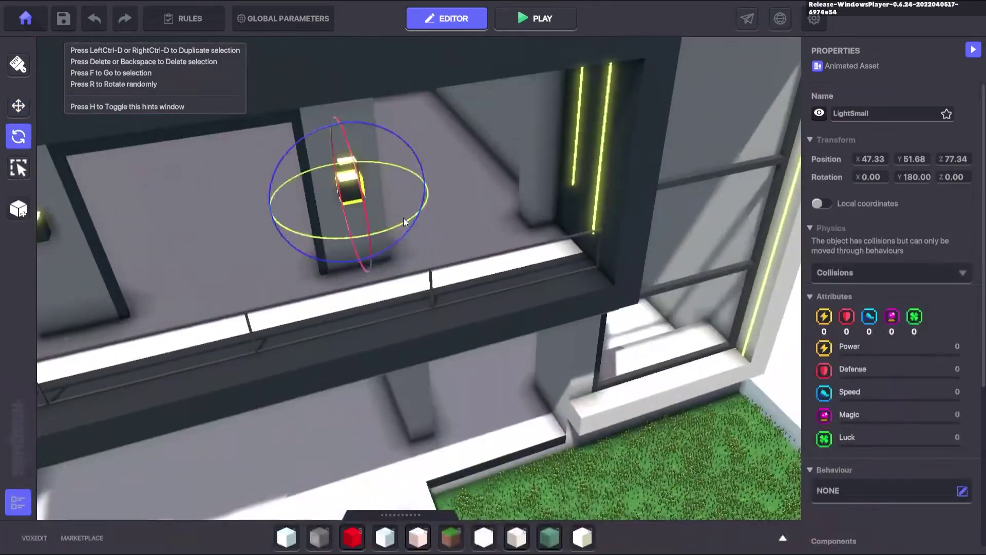
{"action": "left_click_drag", "start_coordinate": [402, 218], "coordinate": [329, 216]}
{"action": "left_click", "coordinate": [18, 105]}
{"action": "right_click_drag", "start_coordinate": [463, 205], "coordinate": [424, 140]}
{"action": "key", "text": "ctrl+d"}
{"action": "left_click_drag", "start_coordinate": [380, 261], "coordinate": [384, 424]}
{"action": "left_click_drag", "start_coordinate": [448, 332], "coordinate": [593, 315]}
Adjust the duplicated light's height and depth so it mounts on the ground-floor pillar beside the entrance opening.
{"action": "scroll", "coordinate": [594, 314], "scroll_direction": "up", "scroll_amount": 5}
{"action": "left_click_drag", "start_coordinate": [526, 374], "coordinate": [541, 375]}
{"action": "right_click_drag", "start_coordinate": [541, 376], "coordinate": [591, 288]}
{"action": "left_click_drag", "start_coordinate": [591, 319], "coordinate": [560, 320]}
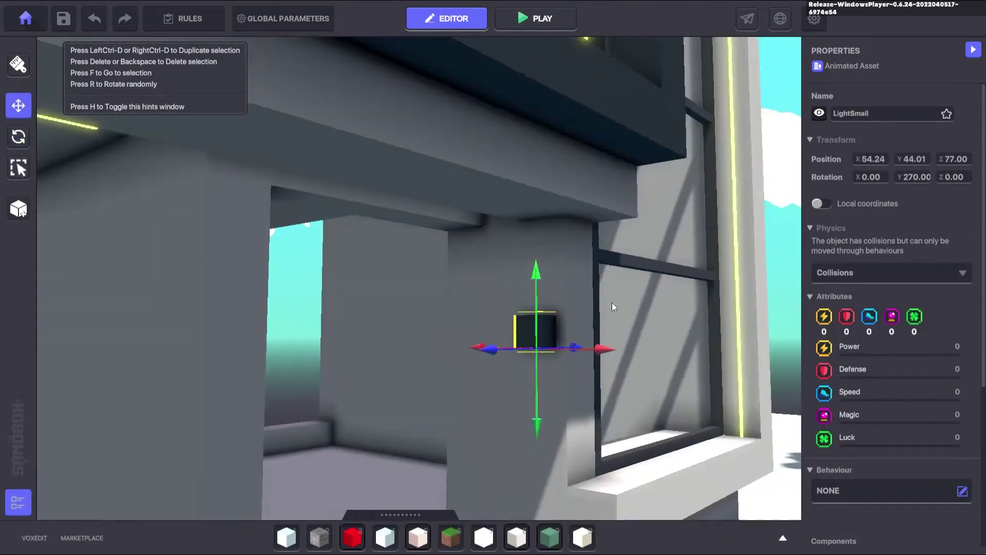
{"action": "left_click_drag", "start_coordinate": [497, 392], "coordinate": [496, 457]}
{"action": "scroll", "coordinate": [554, 268], "scroll_direction": "down", "scroll_amount": 5}
{"action": "right_click_drag", "start_coordinate": [555, 268], "coordinate": [524, 380]}
{"action": "left_click_drag", "start_coordinate": [535, 317], "coordinate": [543, 315]}
{"action": "right_click_drag", "start_coordinate": [433, 417], "coordinate": [545, 354]}
{"action": "left_click", "coordinate": [515, 351]}
{"action": "left_click", "coordinate": [434, 361]}
{"action": "right_click_drag", "start_coordinate": [583, 308], "coordinate": [373, 356]}
{"action": "scroll", "coordinate": [576, 421], "scroll_direction": "up", "scroll_amount": 5}
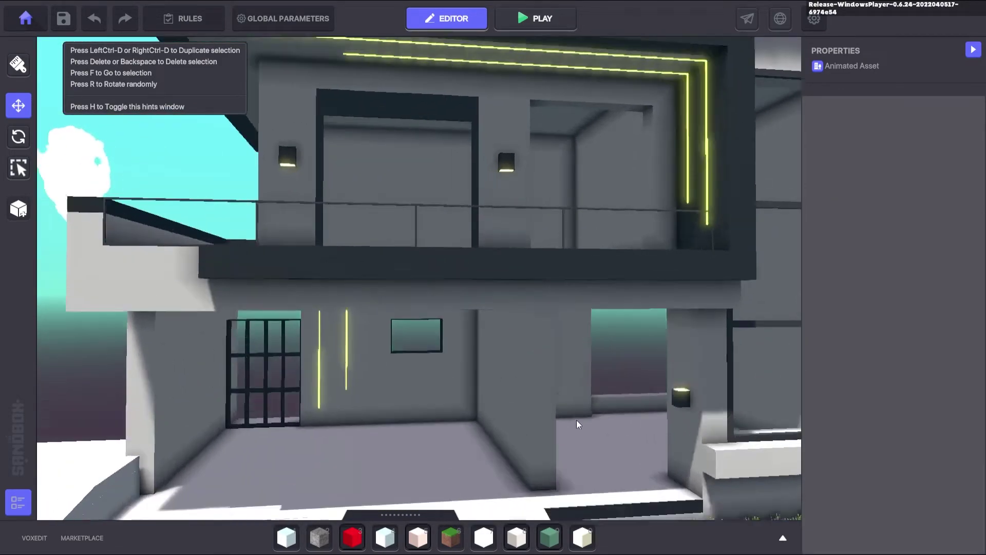
{"action": "mouse_move", "coordinate": [576, 420]}
{"action": "right_mouse_down"}
{"action": "mouse_move", "coordinate": [548, 362]}
{"action": "mouse_move", "coordinate": [558, 198]}
{"action": "right_mouse_up"}
{"action": "left_click", "coordinate": [583, 538]}
{"action": "scroll", "coordinate": [519, 279], "scroll_direction": "down", "scroll_amount": 3}
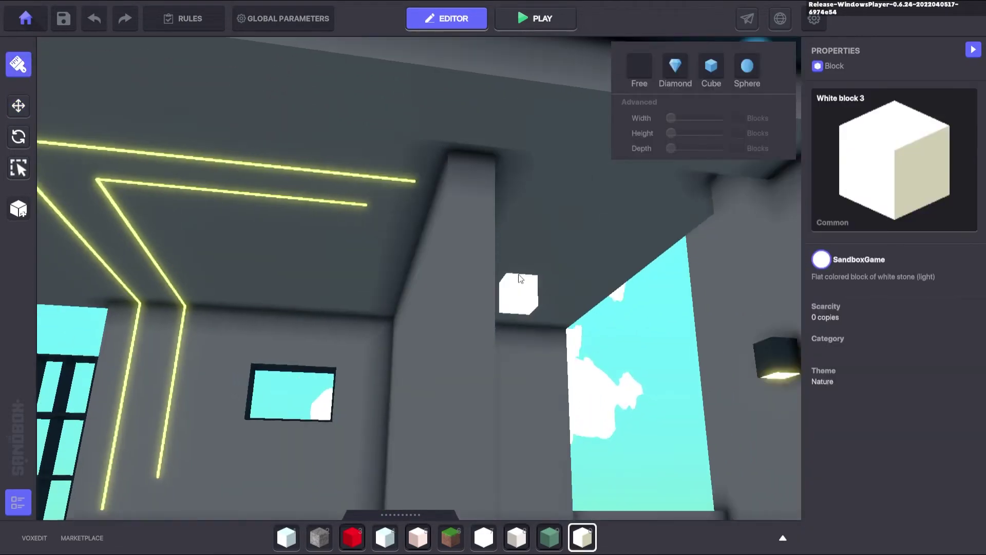
{"action": "right_click_drag", "start_coordinate": [520, 280], "coordinate": [482, 303]}
{"action": "scroll", "coordinate": [483, 304], "scroll_direction": "up", "scroll_amount": 5}
Search the assets for "slab" and place a GreyWhiteSlab at the base of the partition wall near the entrance.
{"action": "left_click", "coordinate": [783, 538]}
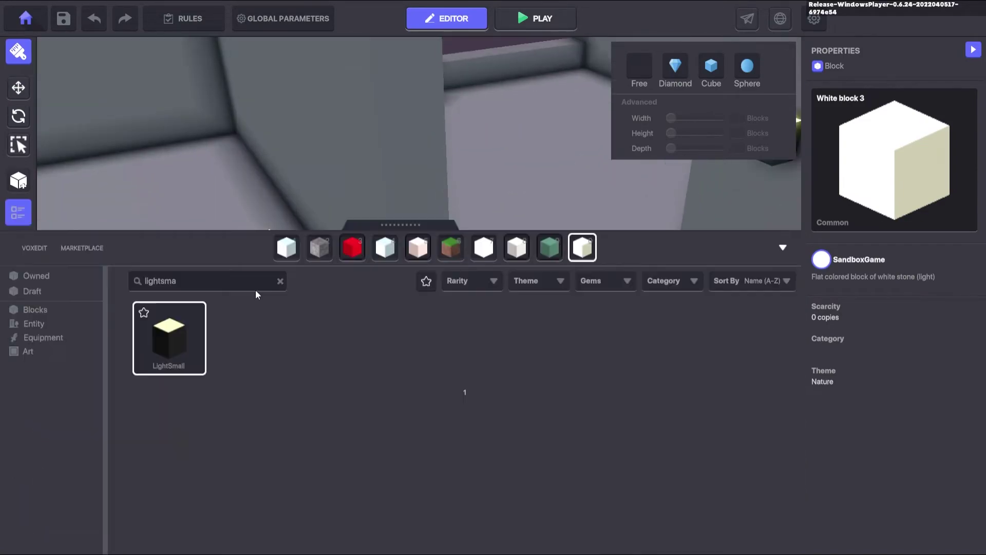
{"action": "left_click", "coordinate": [253, 285]}
{"action": "type", "text": "slab"}
{"action": "left_click", "coordinate": [783, 249]}
{"action": "right_click_drag", "start_coordinate": [539, 287], "coordinate": [436, 314]}
{"action": "left_click", "coordinate": [334, 308]}
{"action": "left_click", "coordinate": [18, 105]}
{"action": "left_click", "coordinate": [334, 308]}
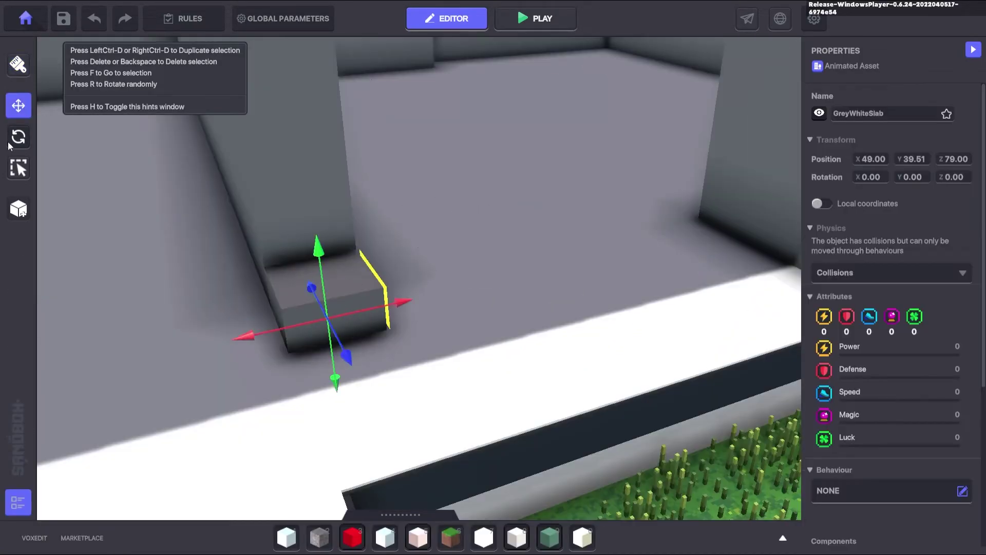
{"action": "key", "text": "w"}
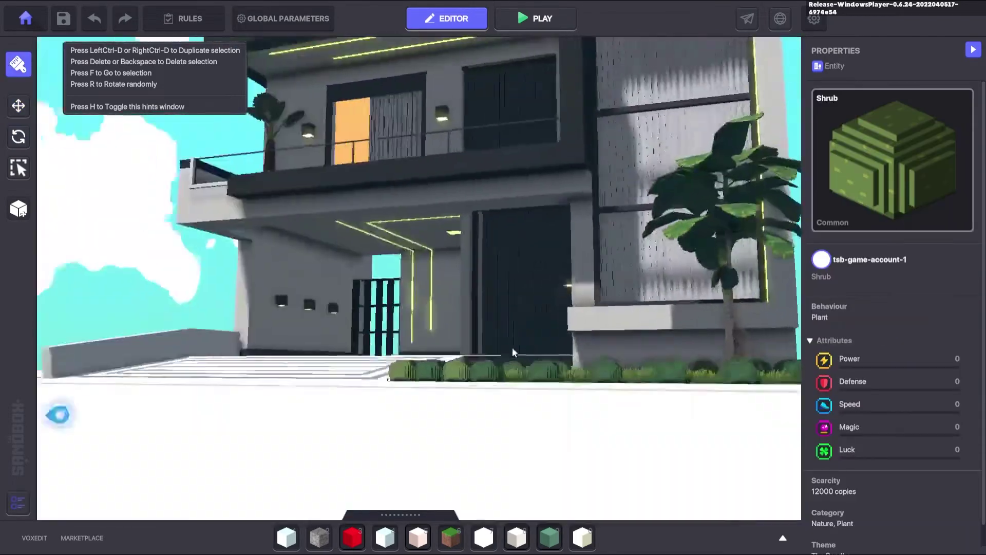
Fill the gaps between the darker shrubs along the lawn's outer side edge with Shrub assets.
{"action": "right_click_drag", "start_coordinate": [513, 347], "coordinate": [483, 388]}
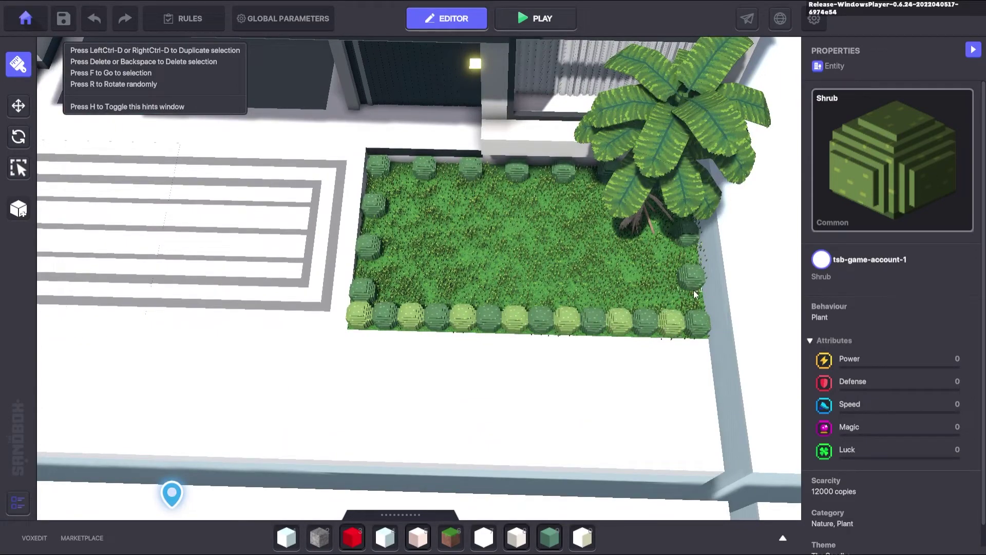
{"action": "right_click_drag", "start_coordinate": [705, 277], "coordinate": [537, 403]}
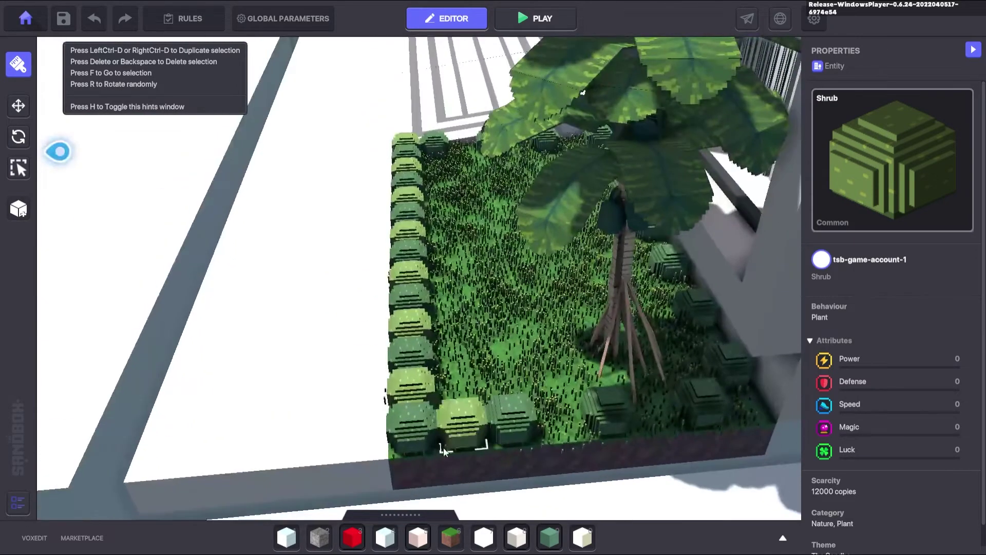
{"action": "left_click", "coordinate": [443, 448]}
{"action": "left_click", "coordinate": [651, 414]}
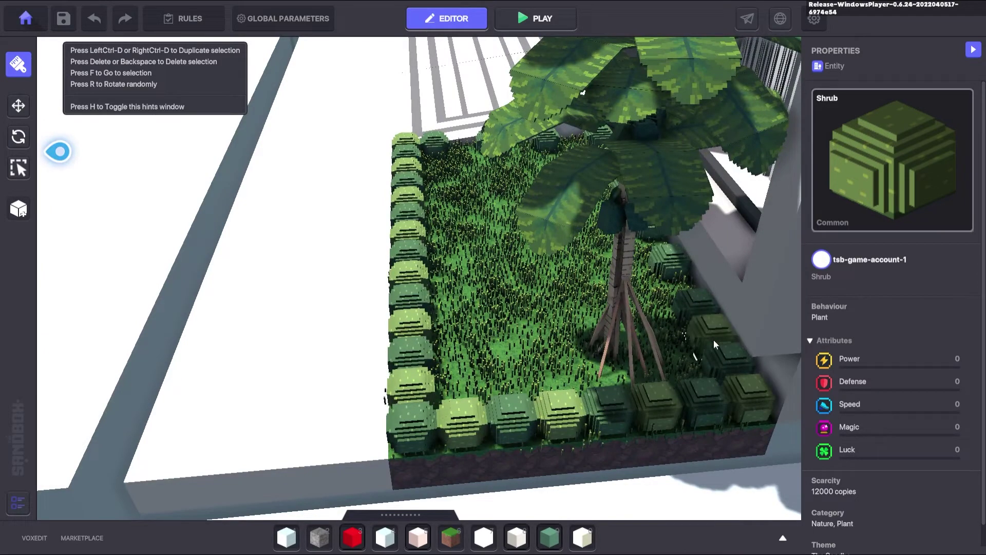
Place alternating Shrub assets along the lawn's edge by the house and its edge beside the driveway.
{"action": "right_click_drag", "start_coordinate": [688, 270], "coordinate": [451, 307]}
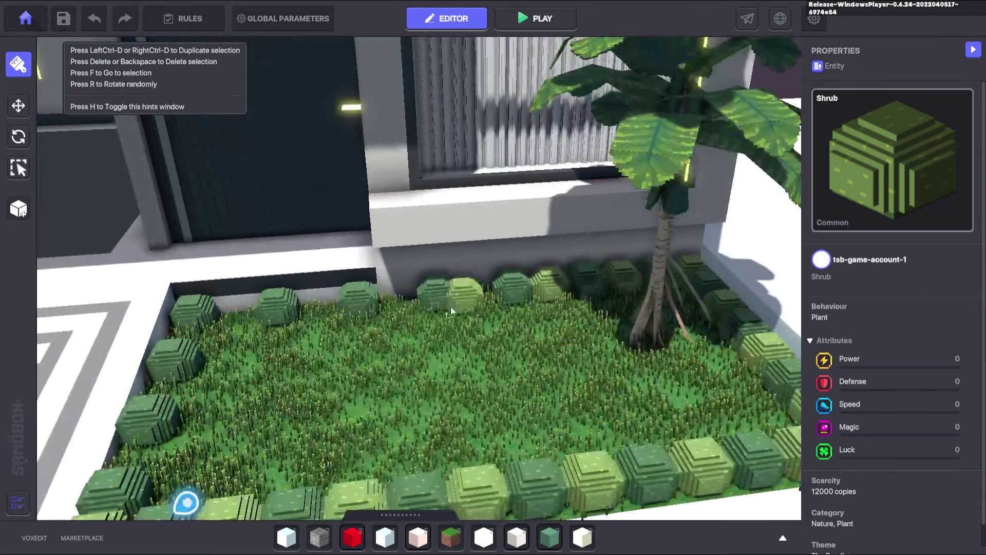
{"action": "left_click", "coordinate": [324, 303]}
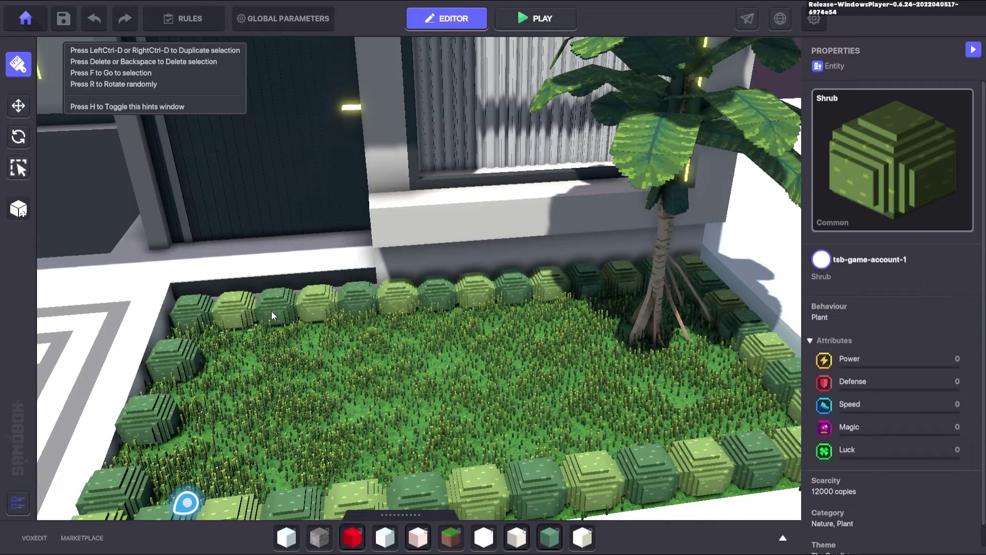
{"action": "right_click_drag", "start_coordinate": [272, 310], "coordinate": [246, 298]}
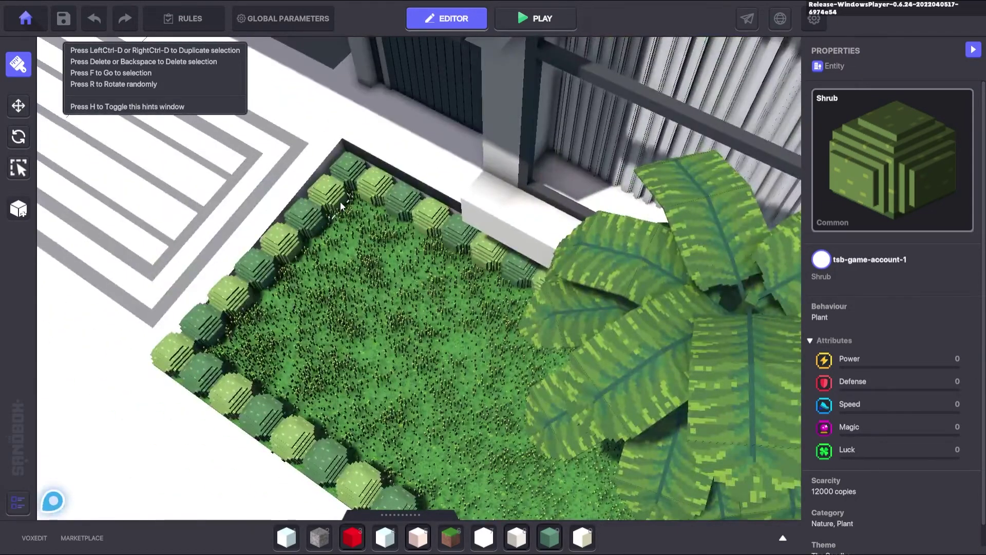
Examine the house facade, roof, driveway and shrub-bordered lawn from several angles.
{"action": "right_click_drag", "start_coordinate": [340, 202], "coordinate": [672, 364]}
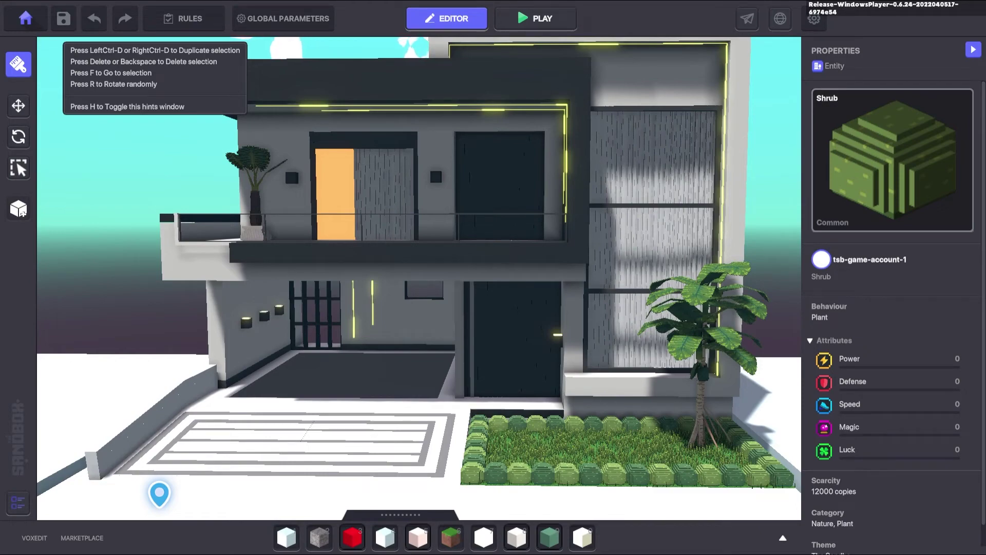
{"action": "mouse_move", "coordinate": [504, 198]}
{"action": "right_mouse_down"}
{"action": "mouse_move", "coordinate": [525, 273]}
{"action": "mouse_move", "coordinate": [456, 385]}
{"action": "mouse_move", "coordinate": [363, 255]}
{"action": "mouse_move", "coordinate": [517, 268]}
{"action": "mouse_move", "coordinate": [517, 245]}
{"action": "mouse_move", "coordinate": [568, 272]}
{"action": "mouse_move", "coordinate": [438, 340]}
{"action": "mouse_move", "coordinate": [498, 246]}
{"action": "mouse_move", "coordinate": [432, 259]}
{"action": "mouse_move", "coordinate": [478, 234]}
{"action": "mouse_move", "coordinate": [478, 267]}
{"action": "right_mouse_up"}
{"action": "scroll", "coordinate": [466, 288], "scroll_direction": "up", "scroll_amount": 3}
{"action": "left_click", "coordinate": [18, 106]}
{"action": "scroll", "coordinate": [301, 185], "scroll_direction": "down", "scroll_amount": 5}
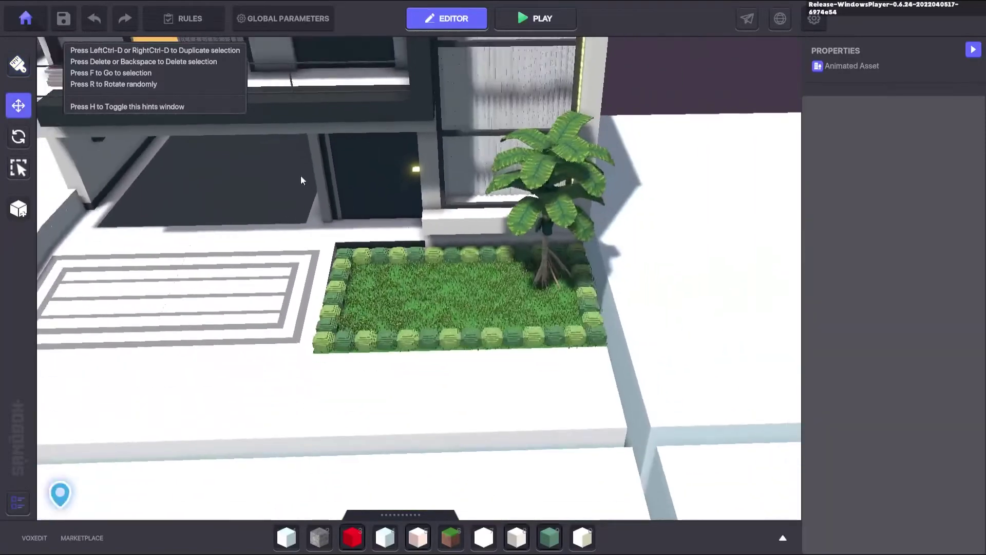
{"action": "right_click_drag", "start_coordinate": [301, 179], "coordinate": [436, 257]}
{"action": "scroll", "coordinate": [436, 257], "scroll_direction": "down", "scroll_amount": 4}
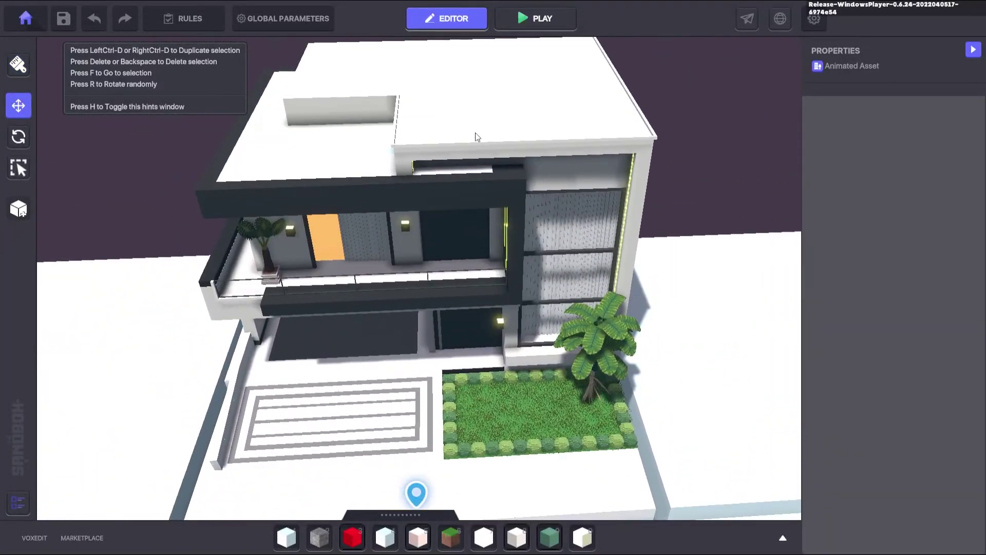
{"action": "scroll", "coordinate": [416, 282], "scroll_direction": "up", "scroll_amount": 6}
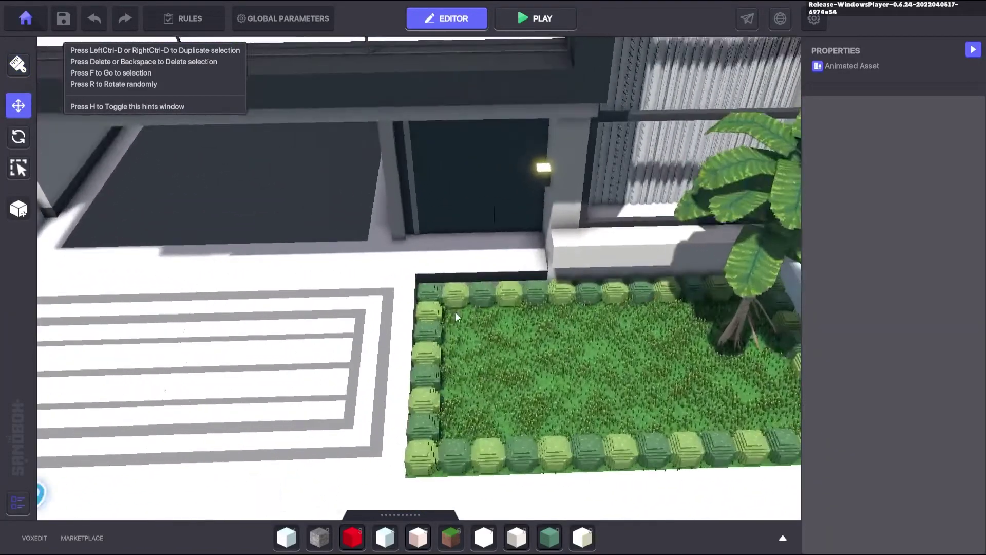
{"action": "scroll", "coordinate": [434, 307], "scroll_direction": "up", "scroll_amount": 4}
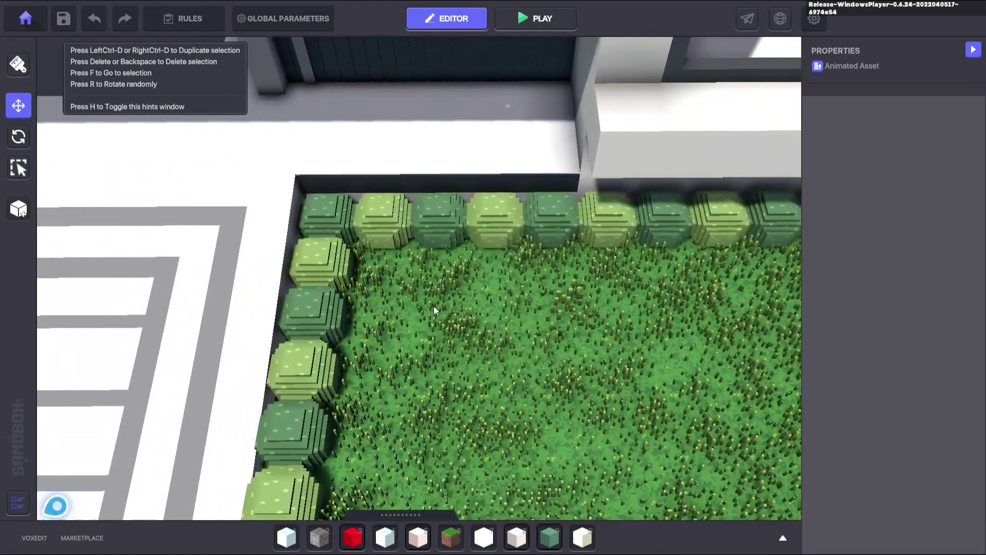
Find SlabWhite by searching "slab" and lay white stepping slabs across the lawn in front of the entrance door.
{"action": "key", "text": "Tab"}
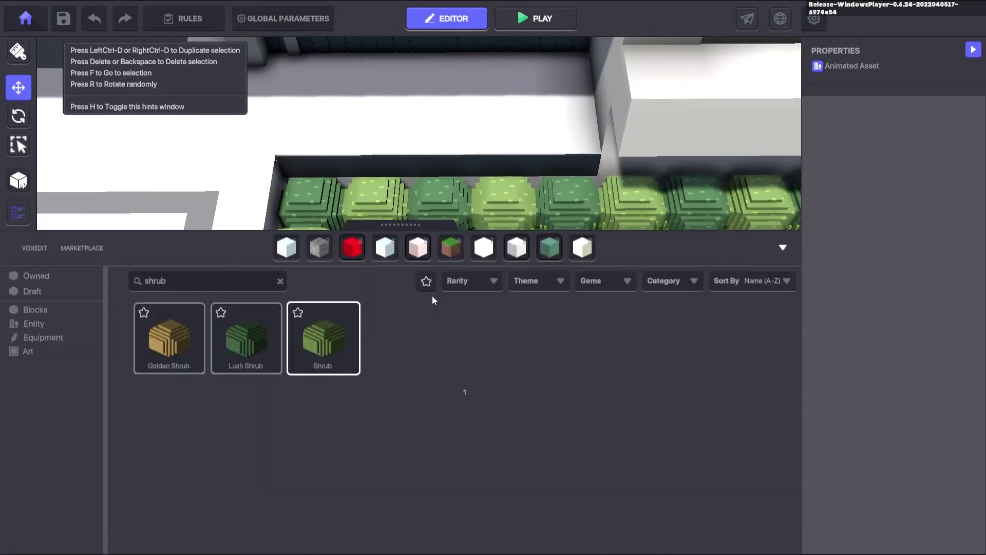
{"action": "type", "text": "slab"}
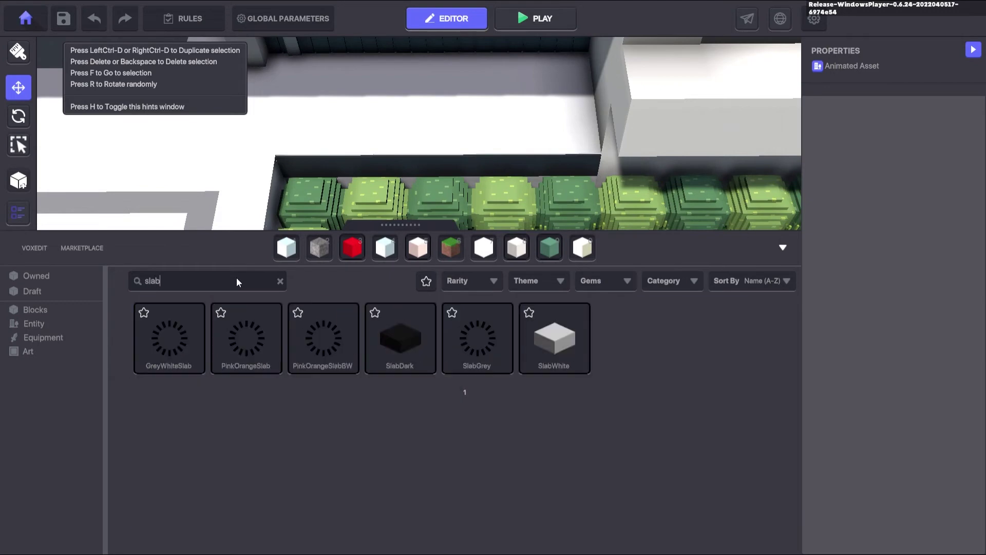
{"action": "left_click", "coordinate": [542, 349]}
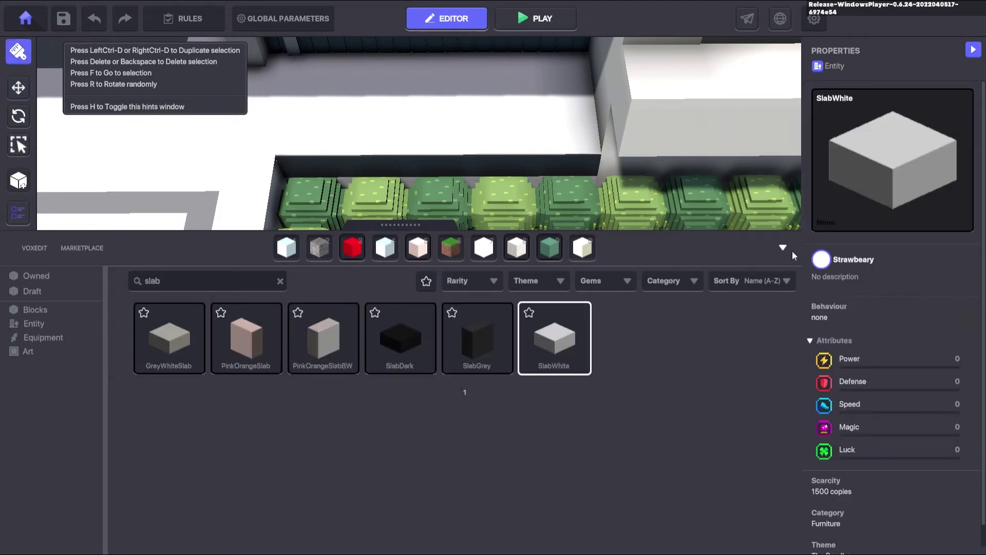
{"action": "left_click", "coordinate": [782, 244]}
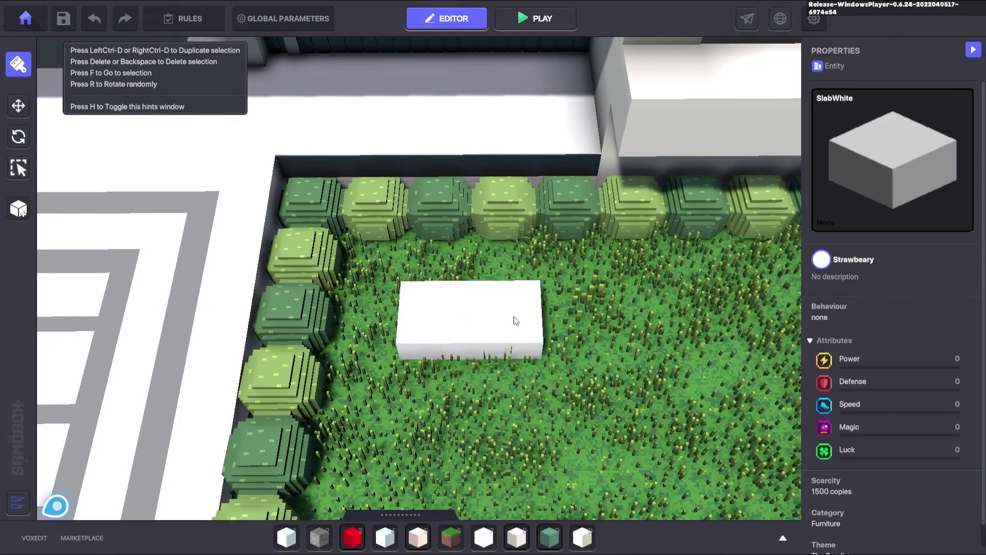
{"action": "left_click_drag", "start_coordinate": [516, 320], "coordinate": [586, 317]}
{"action": "scroll", "coordinate": [590, 315], "scroll_direction": "down", "scroll_amount": 5}
{"action": "right_click_drag", "start_coordinate": [591, 315], "coordinate": [474, 294]}
{"action": "scroll", "coordinate": [406, 211], "scroll_direction": "up", "scroll_amount": 4}
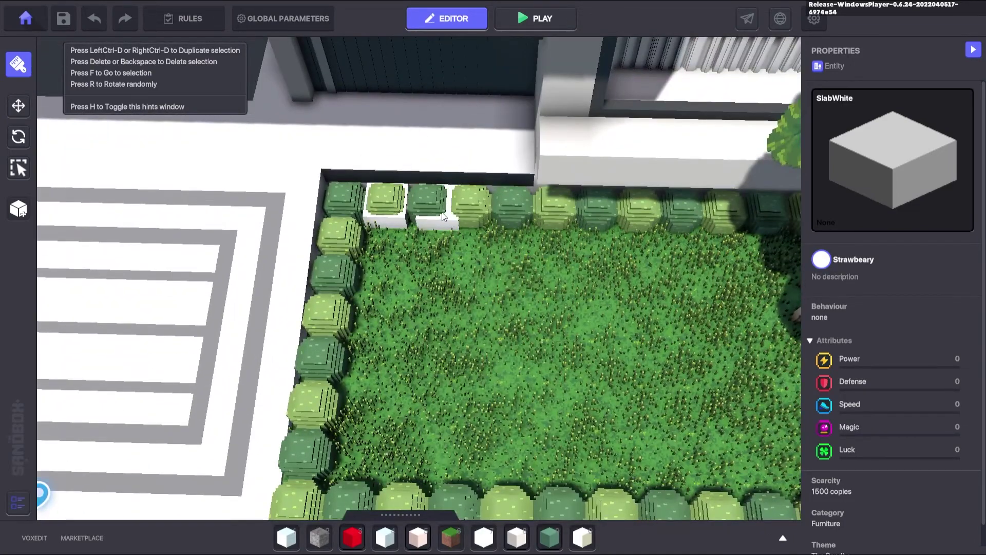
{"action": "middle_click_drag", "start_coordinate": [278, 147], "coordinate": [287, 195]}
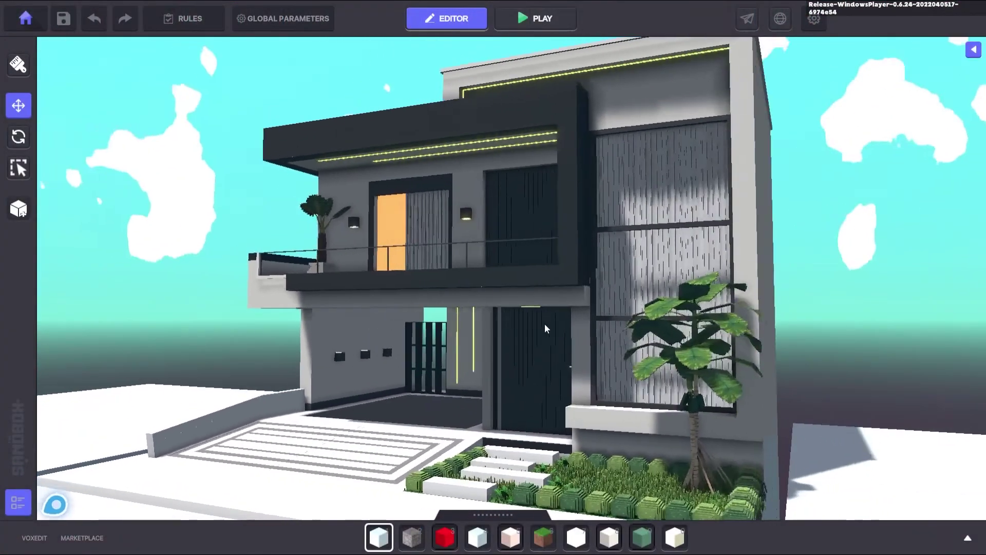
Playtest the experience and walk the avatar towards the front of the house.
{"action": "right_click_drag", "start_coordinate": [545, 324], "coordinate": [586, 326]}
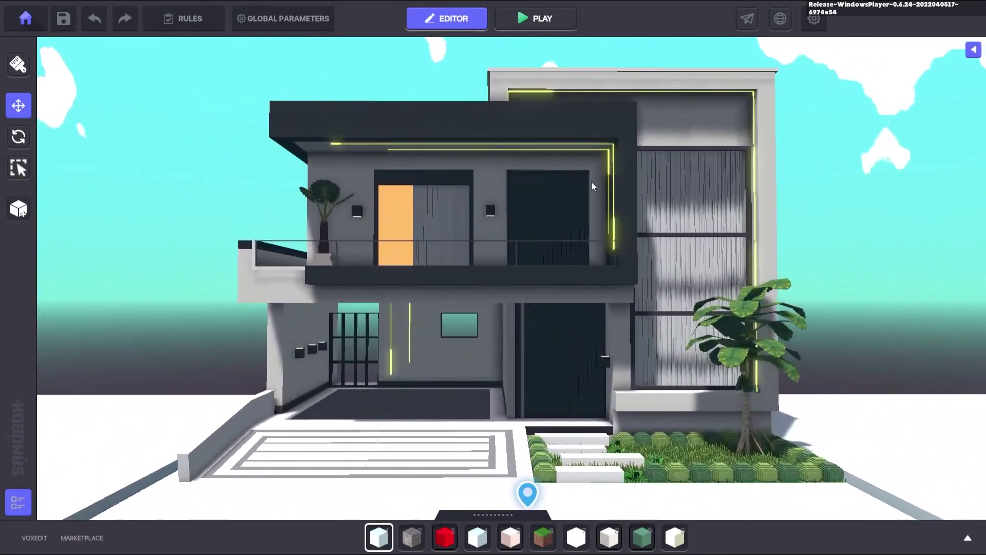
{"action": "left_click", "coordinate": [557, 20]}
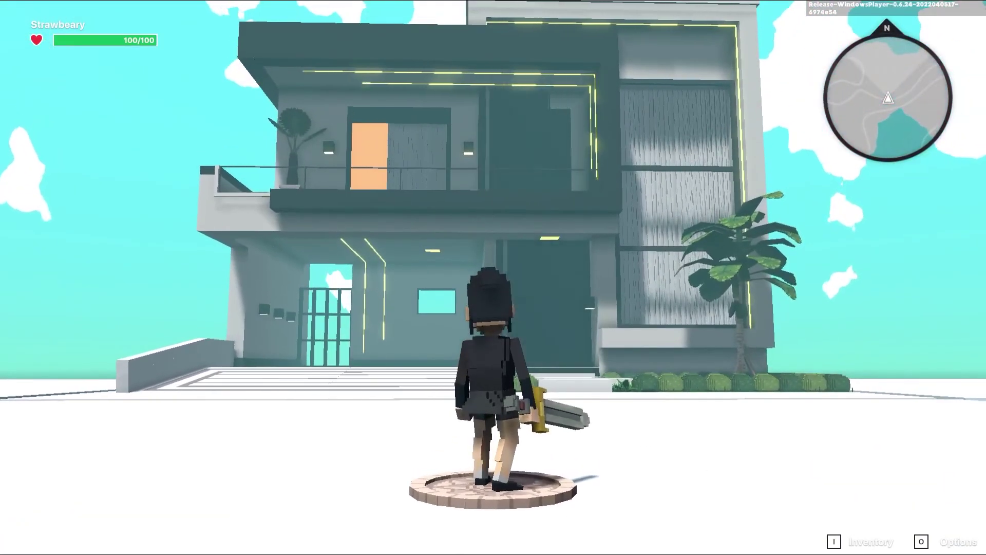
{"action": "key", "text": "w"}
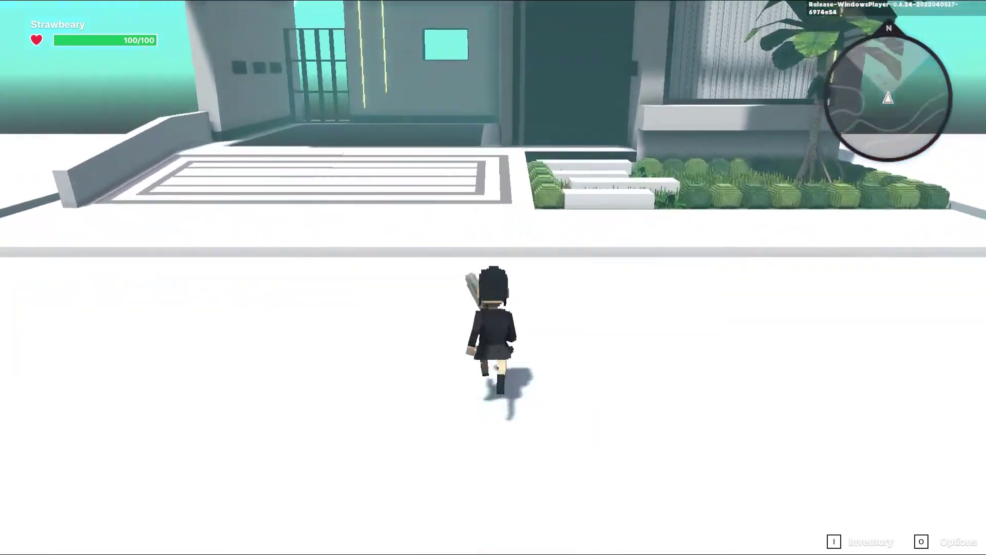
Walk the avatar up to the facade and over the white stepping slabs in the shrub-edged lawn.
{"action": "key", "text": "w"}
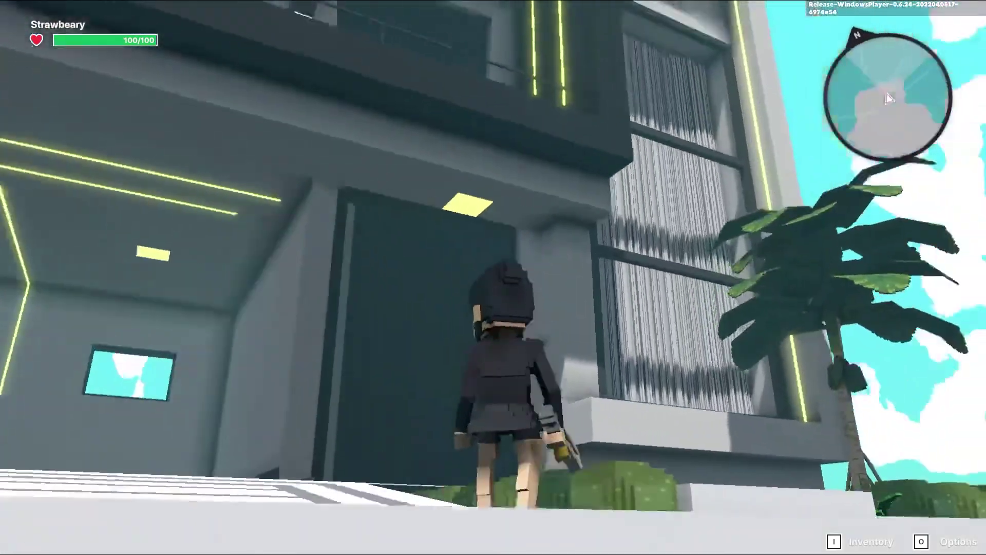
{"action": "key", "text": "s"}
{"action": "key", "text": "w"}
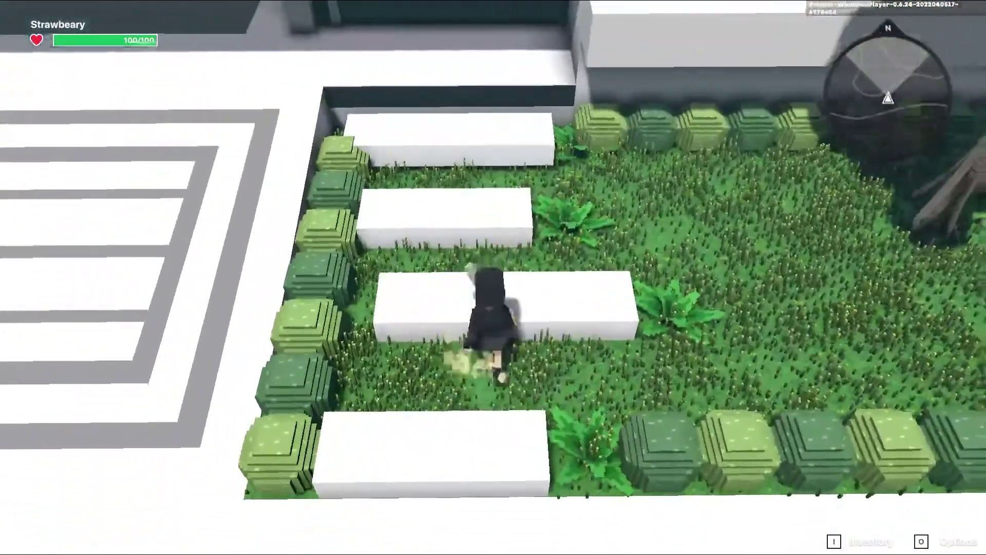
{"action": "key", "text": "w"}
{"action": "key", "text": "space"}
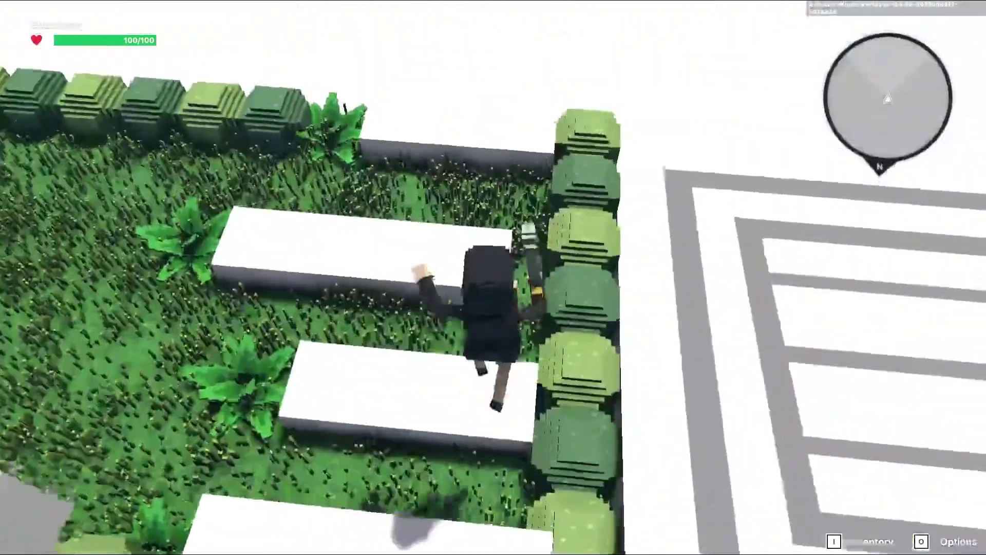
Walk across the striped driveway into the carport and examine its wall lamps, light strips, barred gate and window.
{"action": "key", "text": "w"}
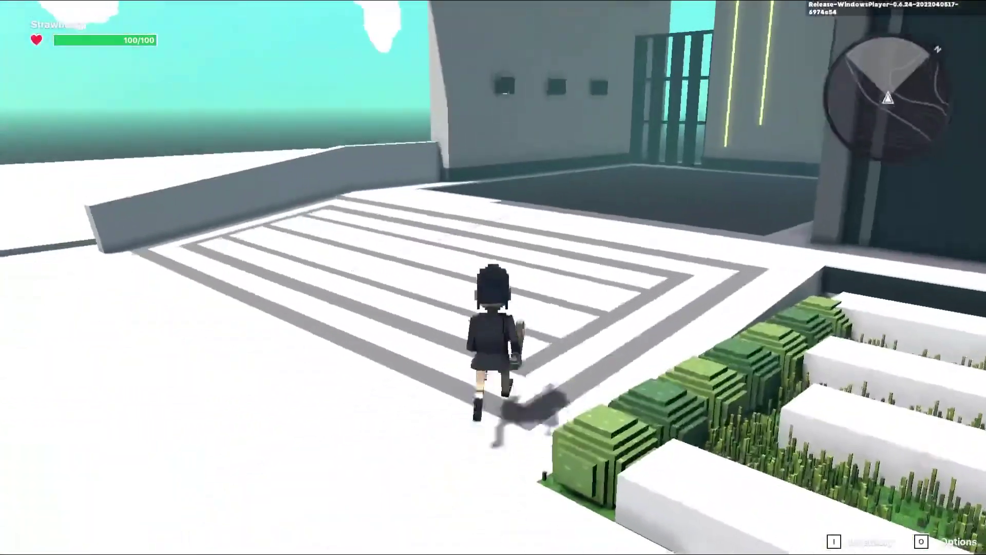
{"action": "key", "text": "w"}
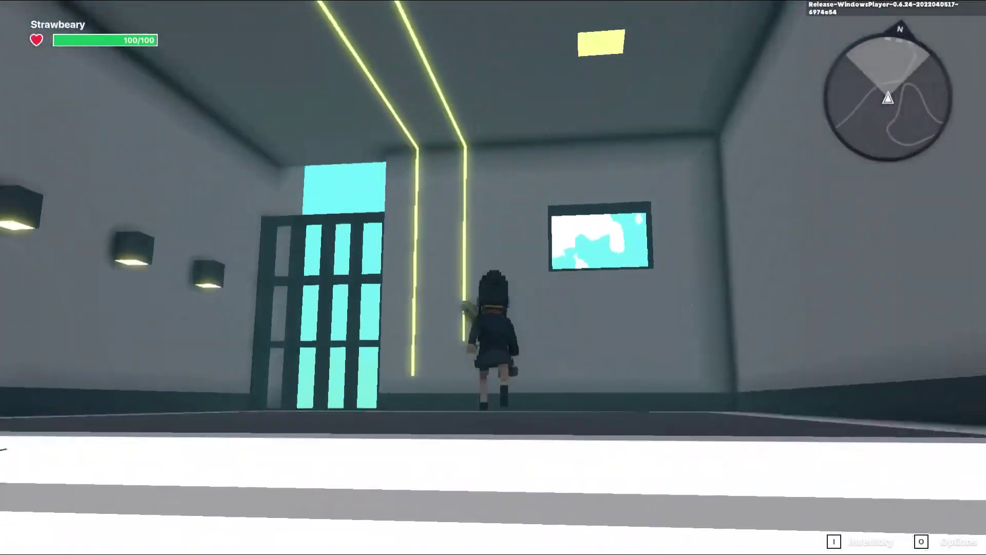
{"action": "key", "text": "w"}
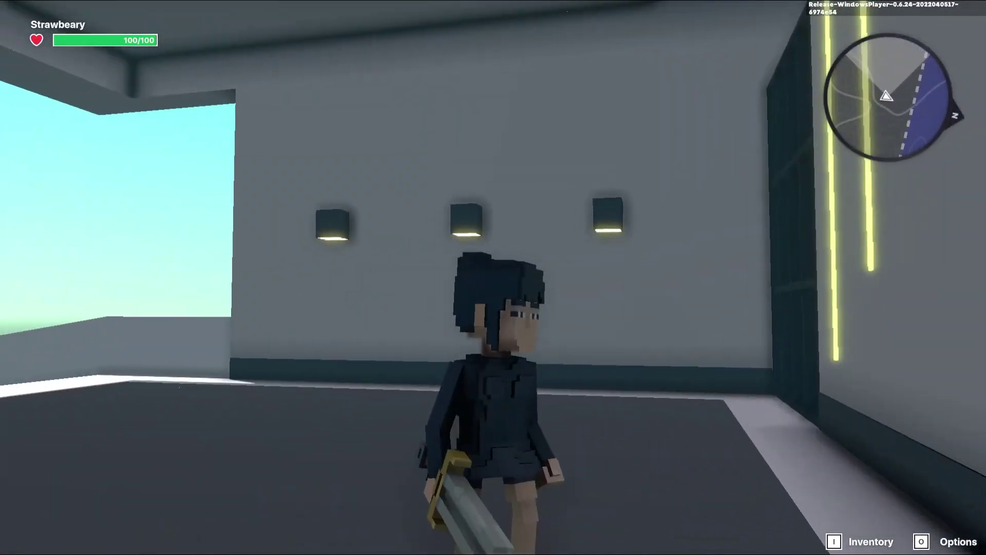
{"action": "key", "text": "w"}
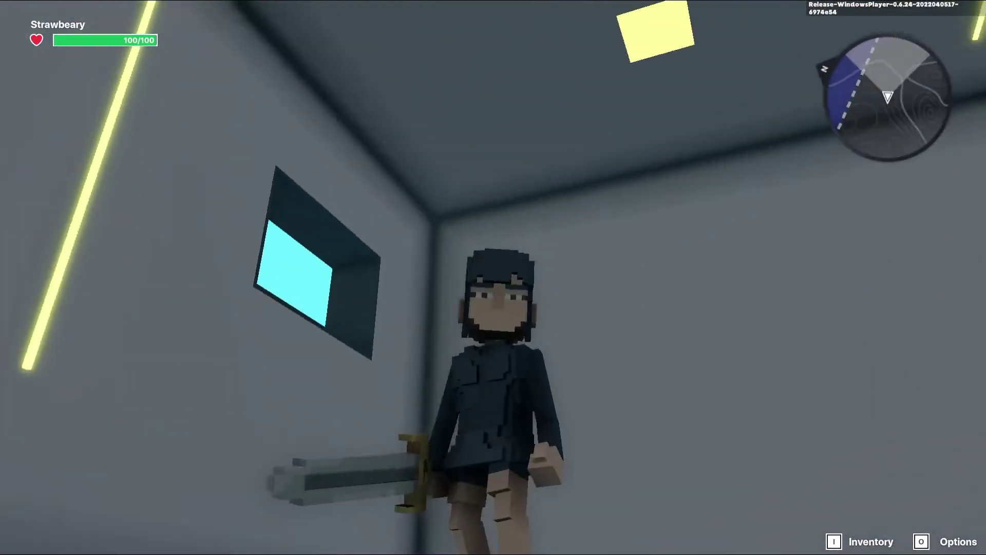
{"action": "key", "text": "s"}
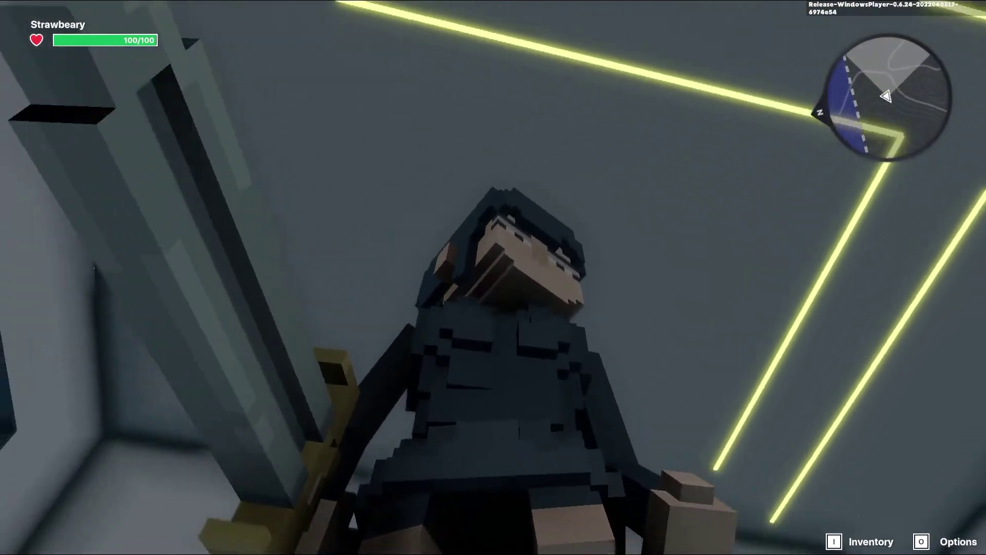
{"action": "key", "text": "s"}
{"action": "key", "text": "d"}
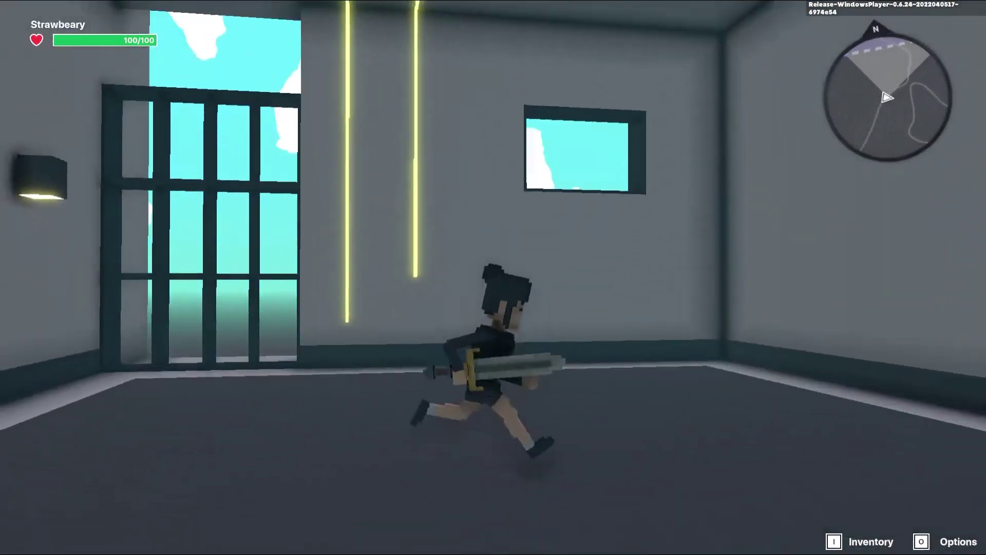
Leave the carport, inspect the lights around the entrance door and approach the door over the stepping slabs.
{"action": "key", "text": "w"}
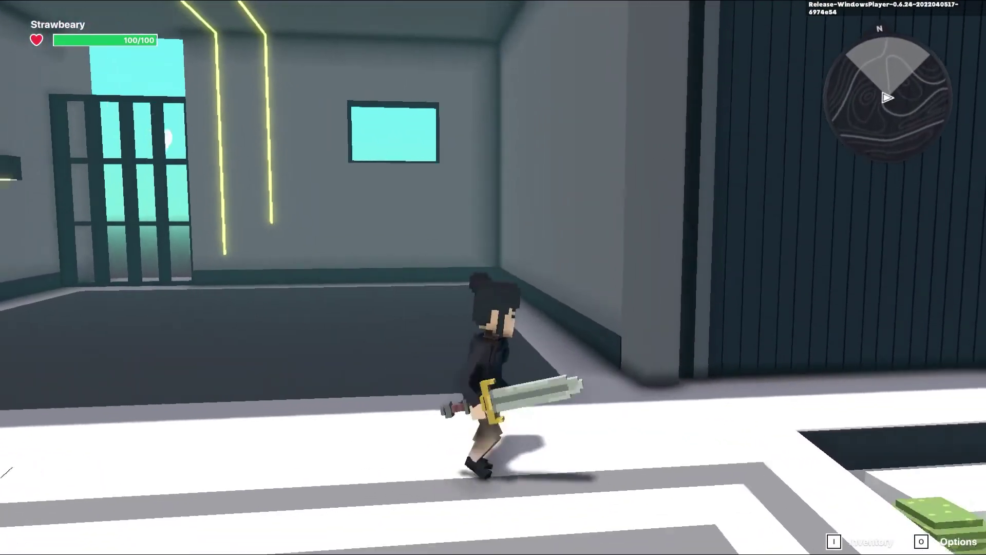
{"action": "key", "text": "w"}
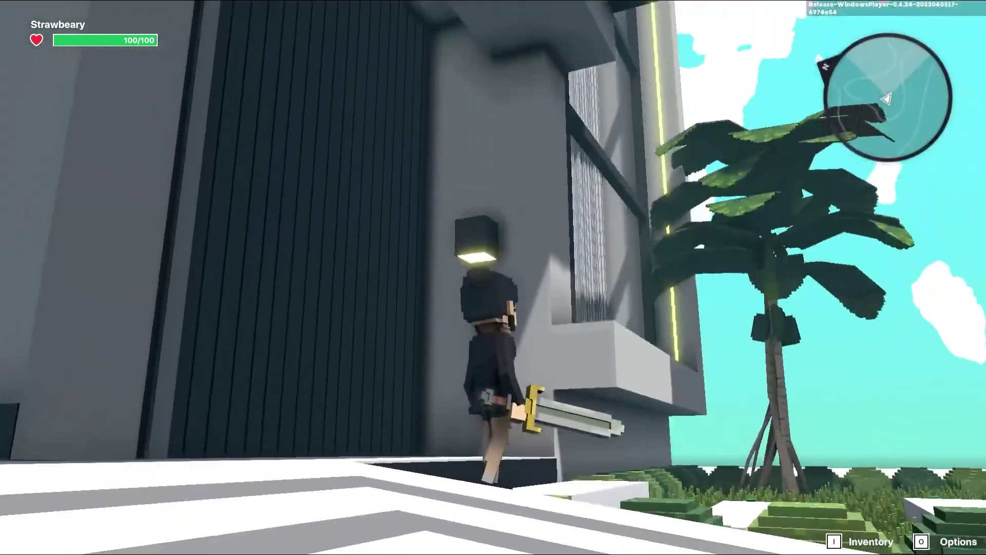
{"action": "key", "text": "d"}
{"action": "key", "text": "s"}
{"action": "key", "text": "space"}
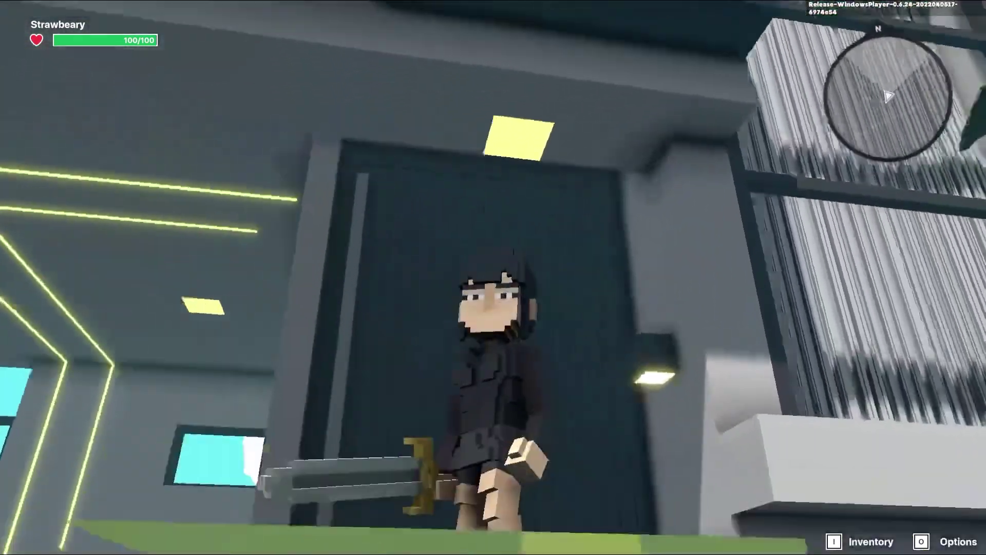
{"action": "key", "text": "w"}
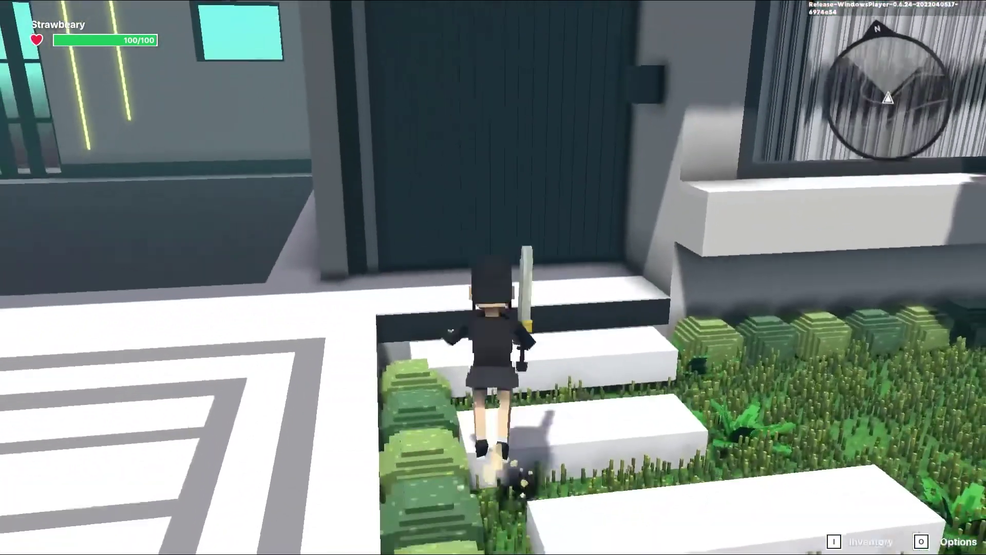
Enter the house through the entrance door and examine the walls and corners of the ground-floor room.
{"action": "key", "text": "w"}
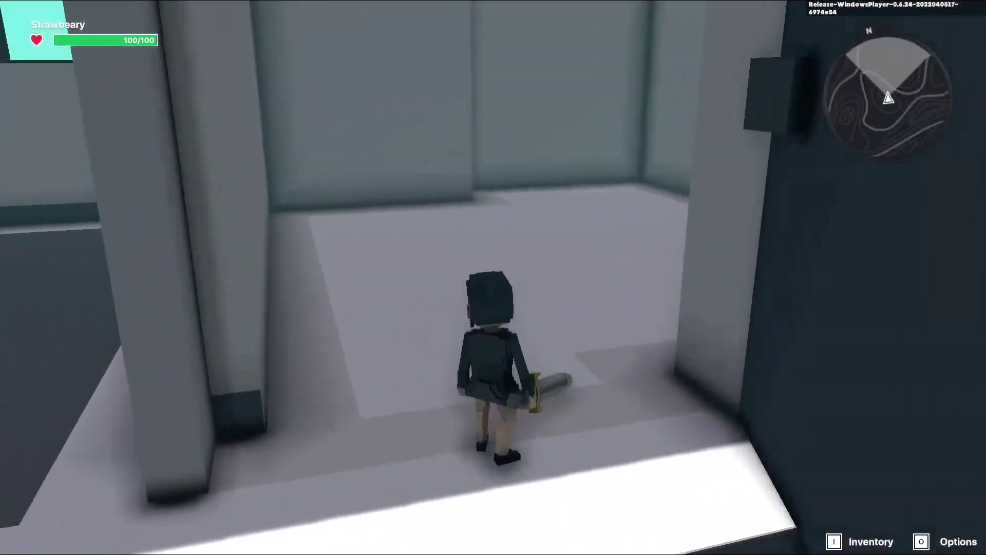
{"action": "key", "text": "w"}
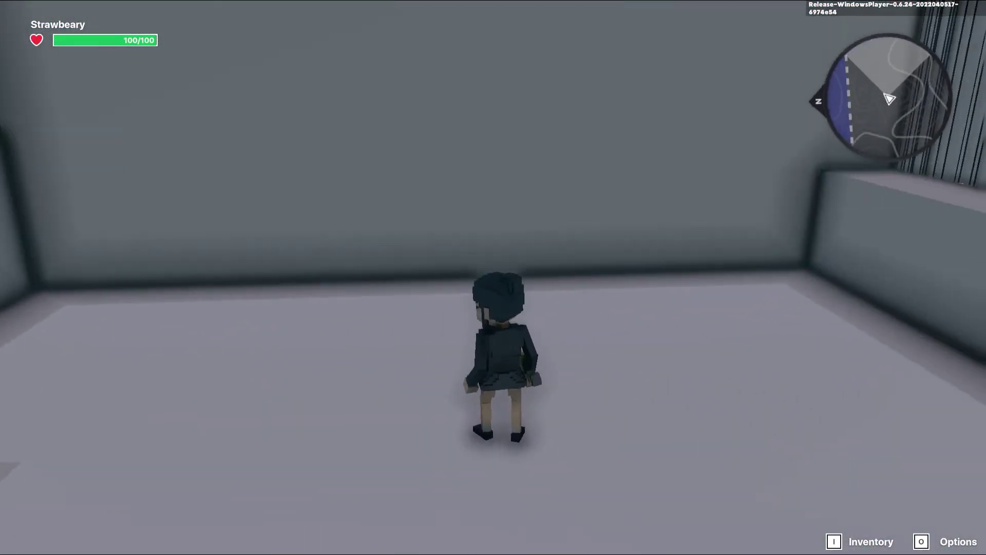
{"action": "key", "text": "s"}
{"action": "key", "text": "w"}
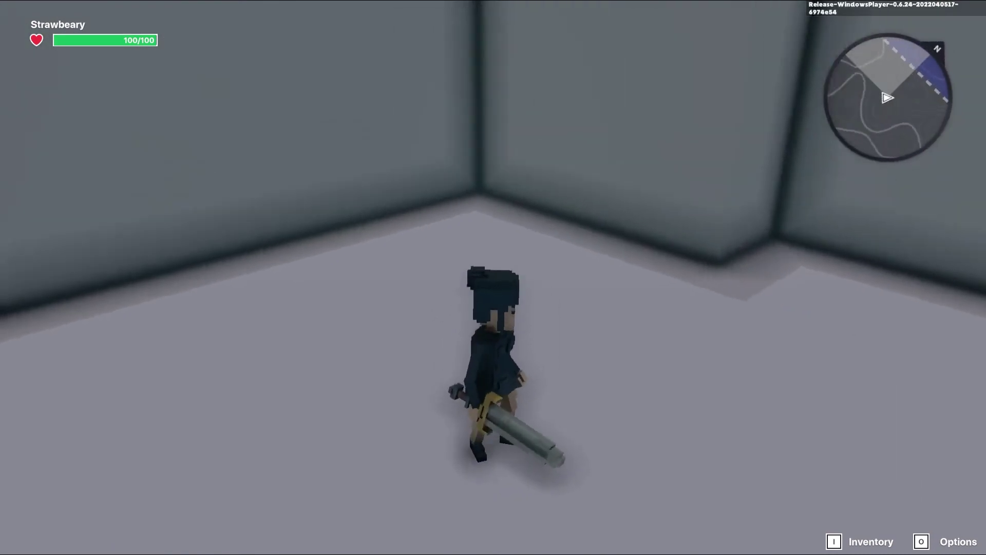
Walk back out past the stepping slabs and view the whole front facade with its lights from the street side.
{"action": "key", "text": "w"}
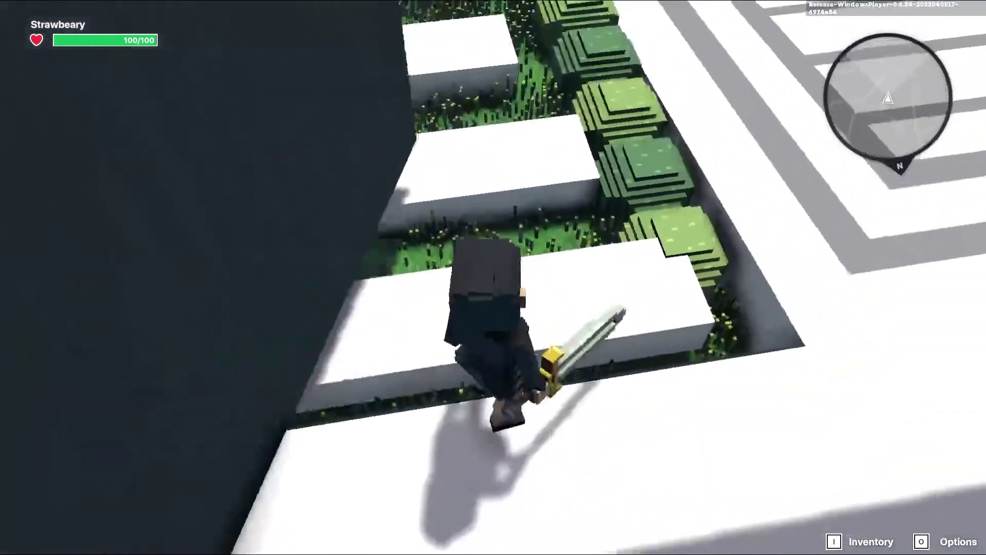
{"action": "key", "text": "w"}
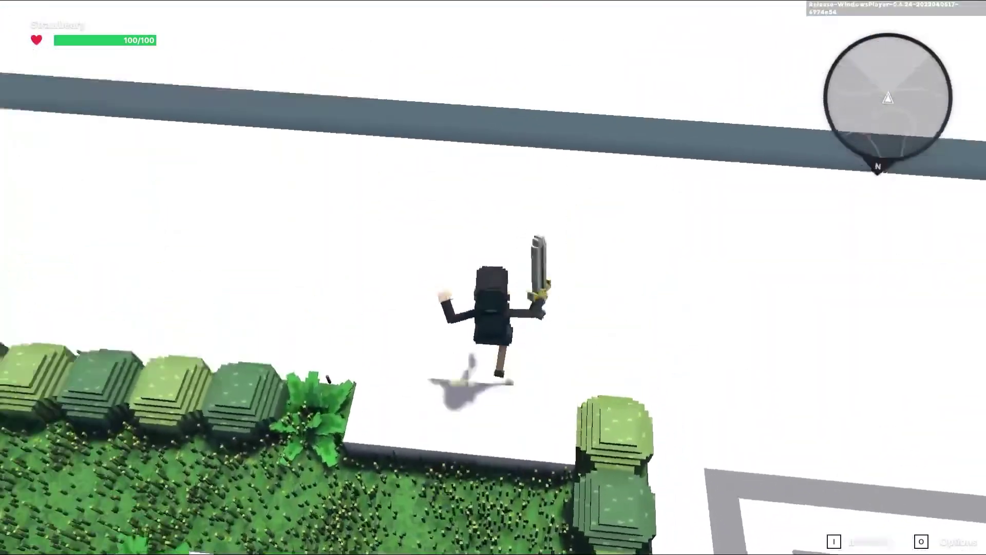
{"action": "key", "text": "w"}
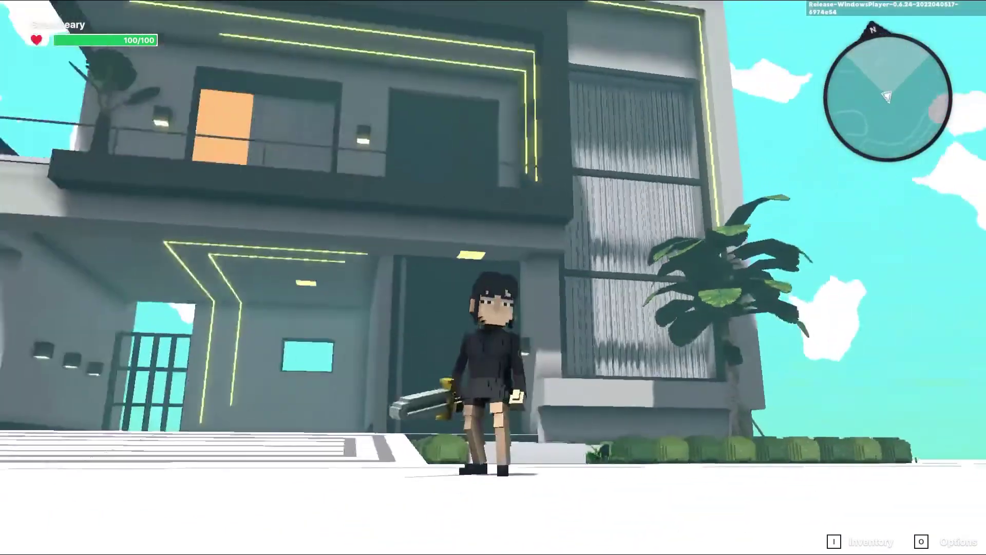
{"action": "key", "text": "w"}
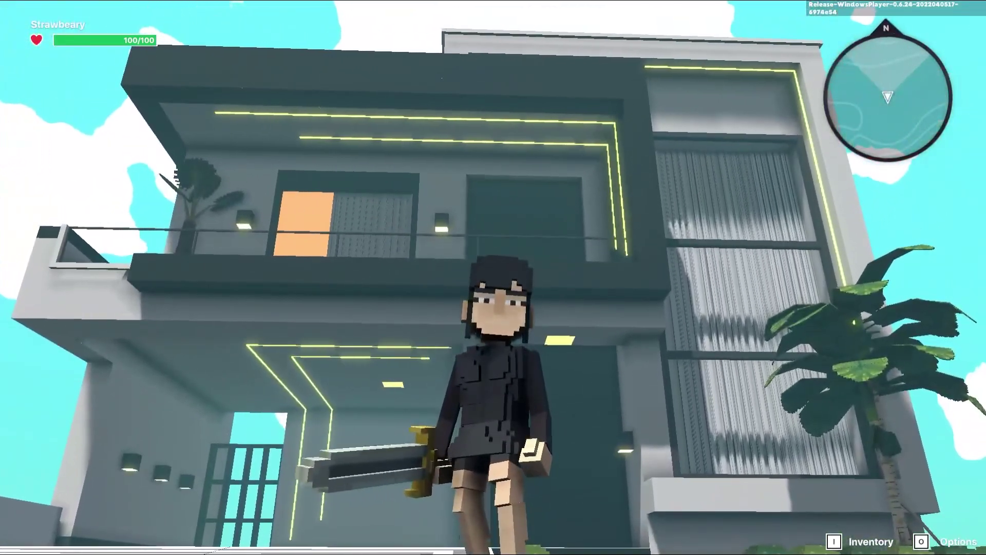